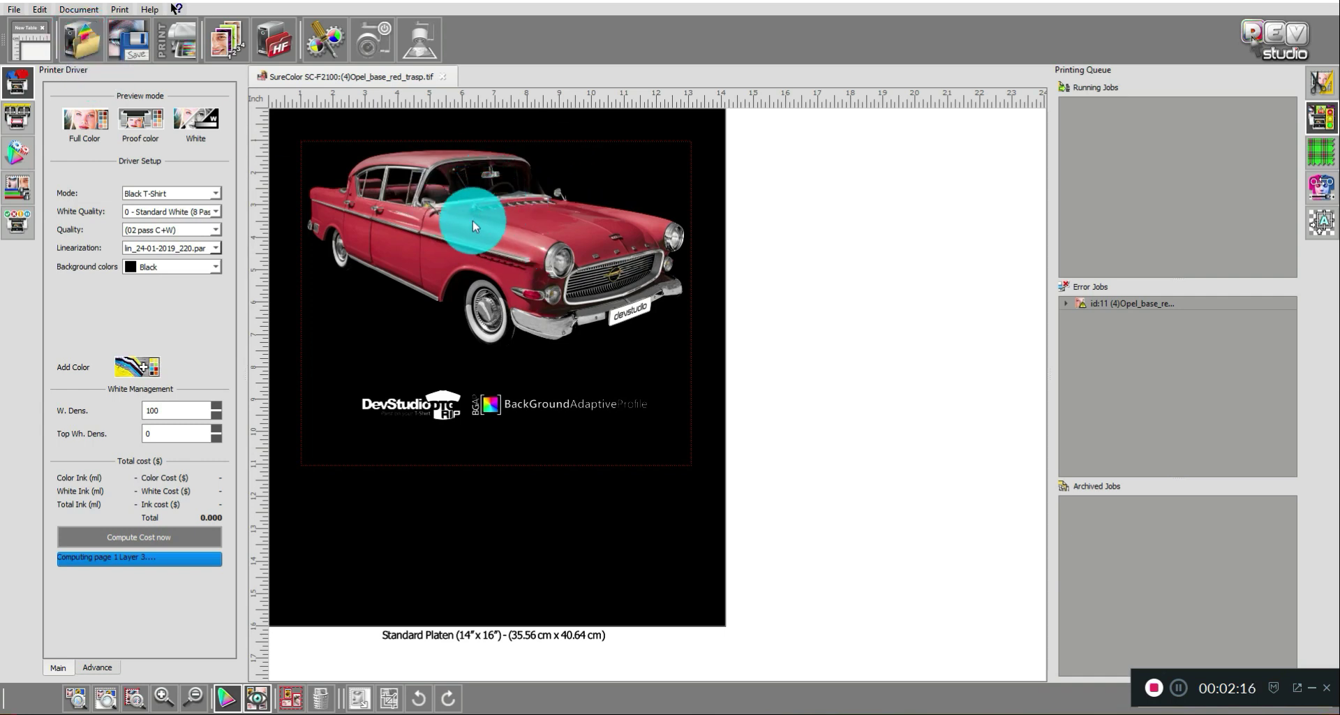
# - Open the sample image "unnamed" in a new document and set its print mode to BGAP v2
pyautogui.click(43, 48)
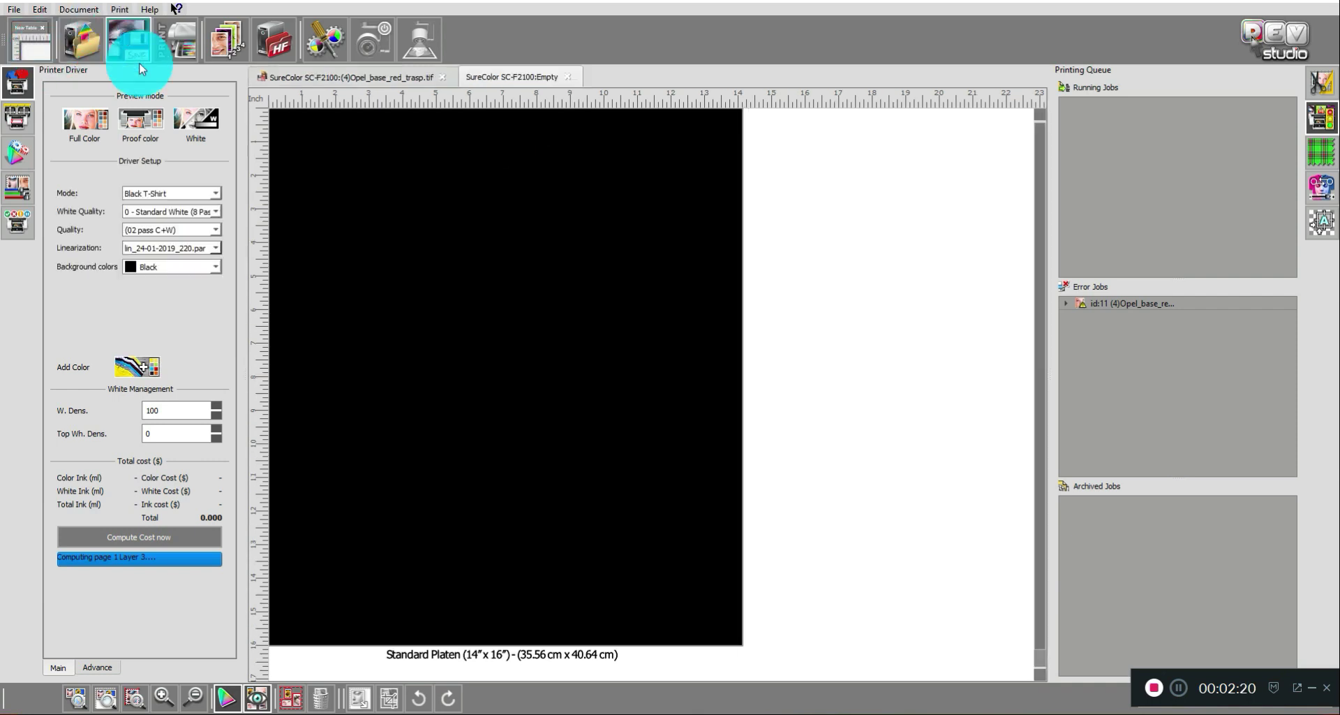
pyautogui.click(98, 42)
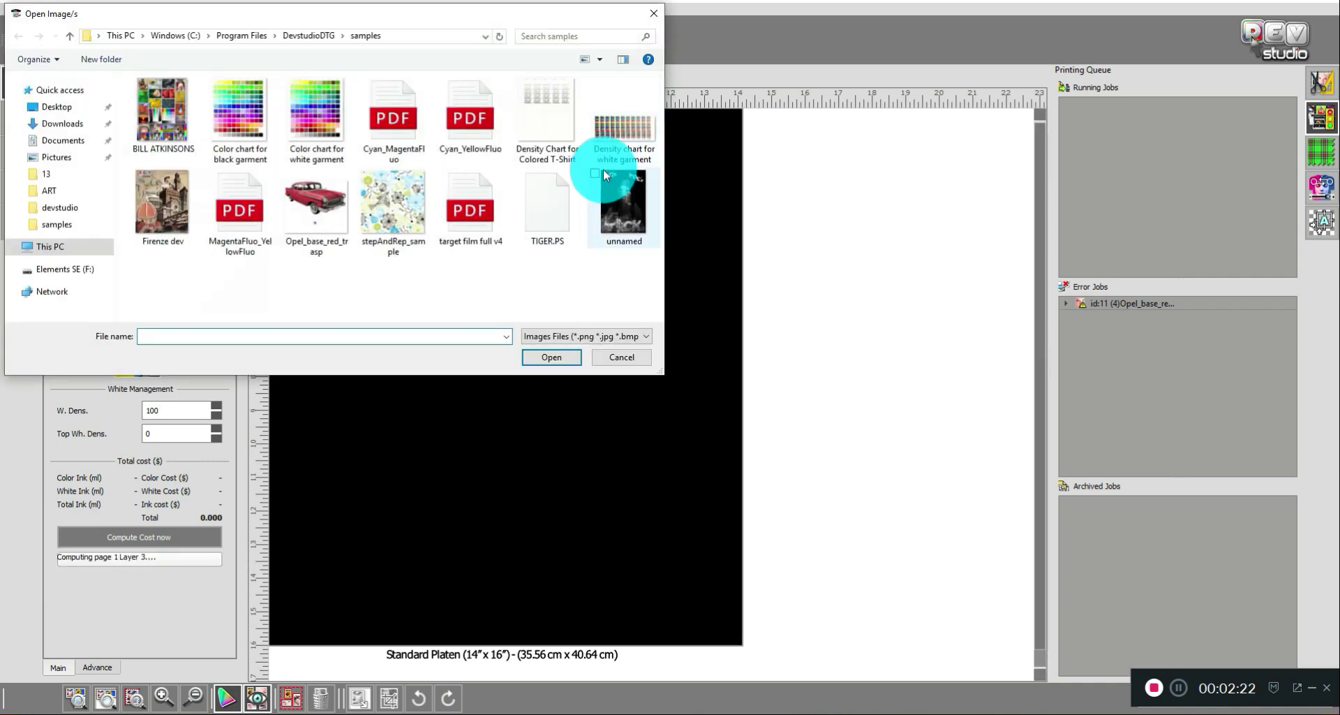
pyautogui.click(629, 199)
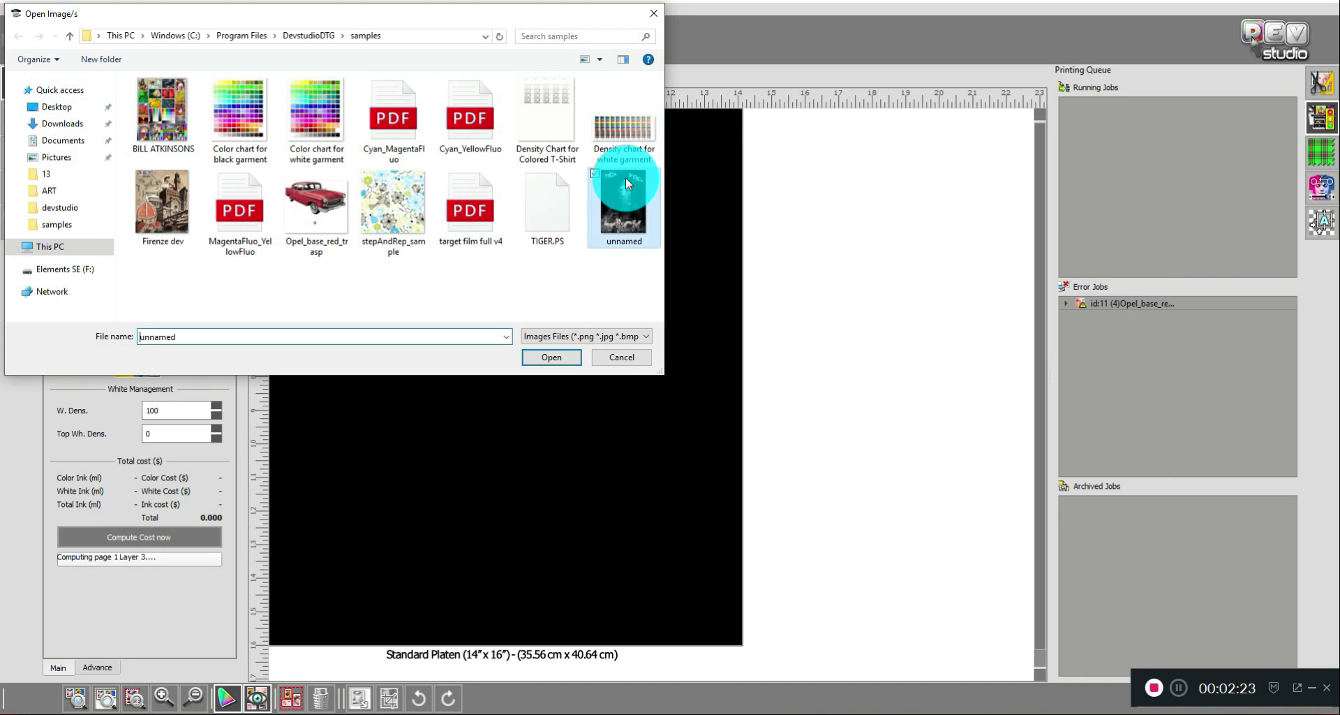
pyautogui.click(545, 356)
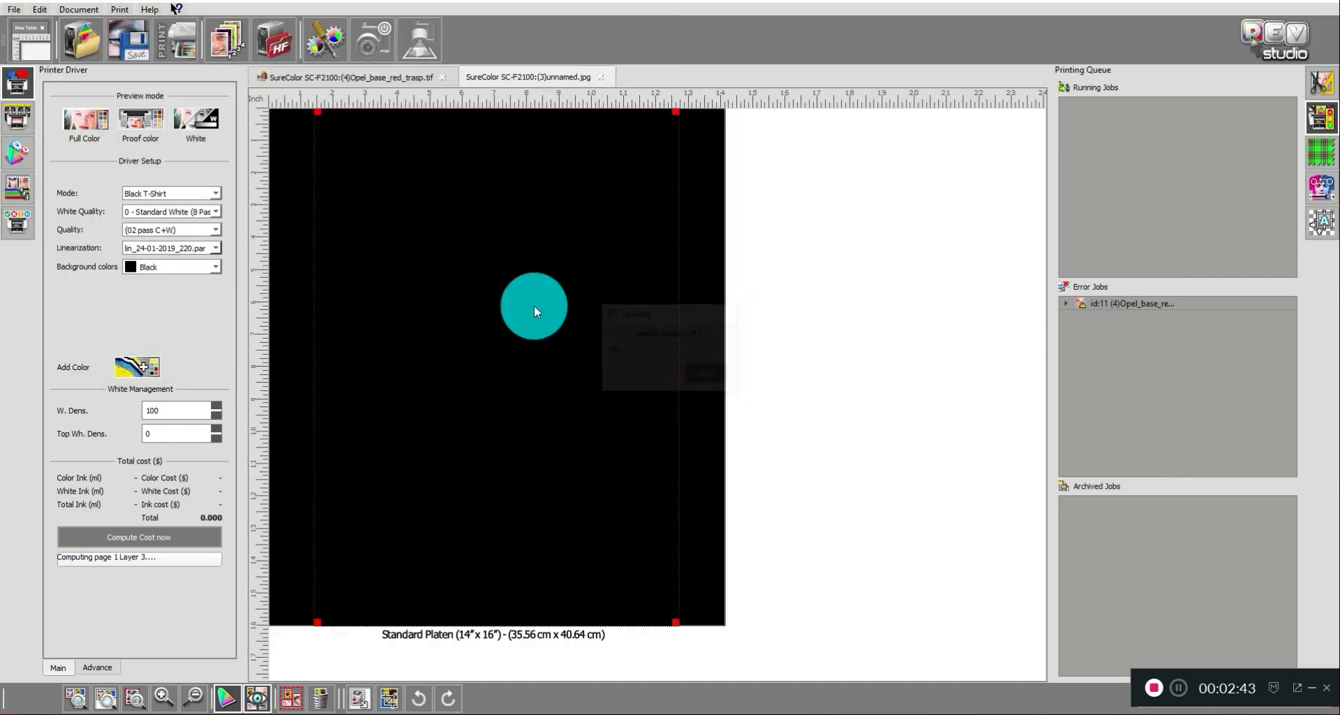
pyautogui.click(178, 193)
pyautogui.click(185, 183)
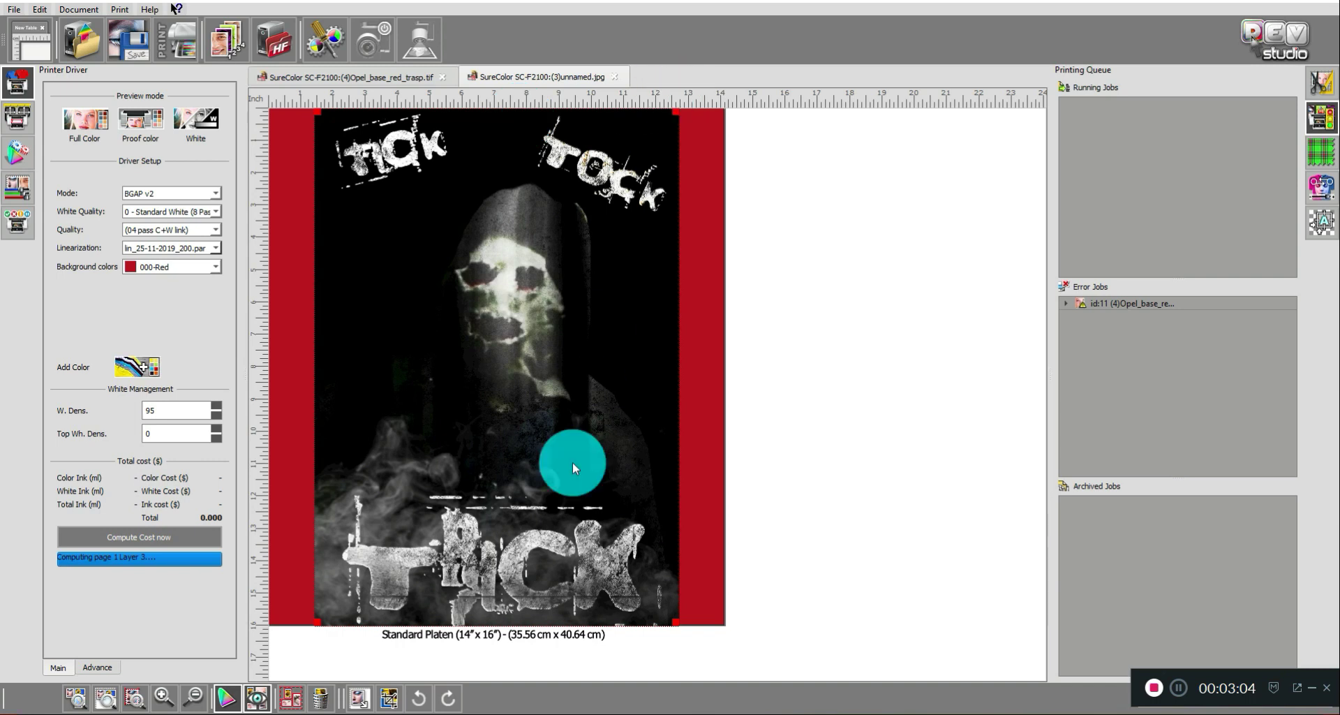
# - Scale the image down to about 10.97 × 15.54 inch and center it on the platen in both X and Y
pyautogui.moveTo(316, 624)
pyautogui.mouseDown()
pyautogui.moveTo(380, 568)
pyautogui.moveTo(326, 608)
pyautogui.mouseUp()
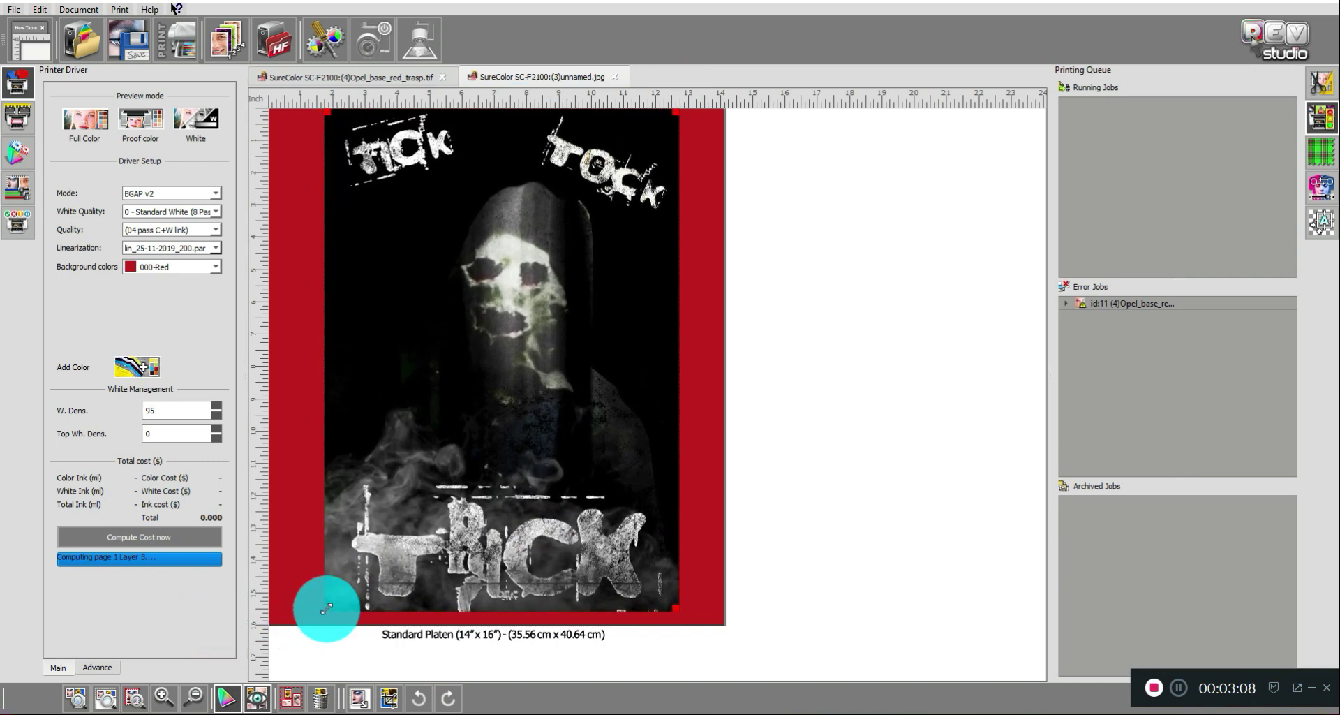
pyautogui.click(209, 111)
pyautogui.click(370, 257)
pyautogui.moveTo(525, 248)
pyautogui.mouseDown()
pyautogui.moveTo(498, 261)
pyautogui.moveTo(529, 258)
pyautogui.mouseUp()
pyautogui.rightClick(529, 256)
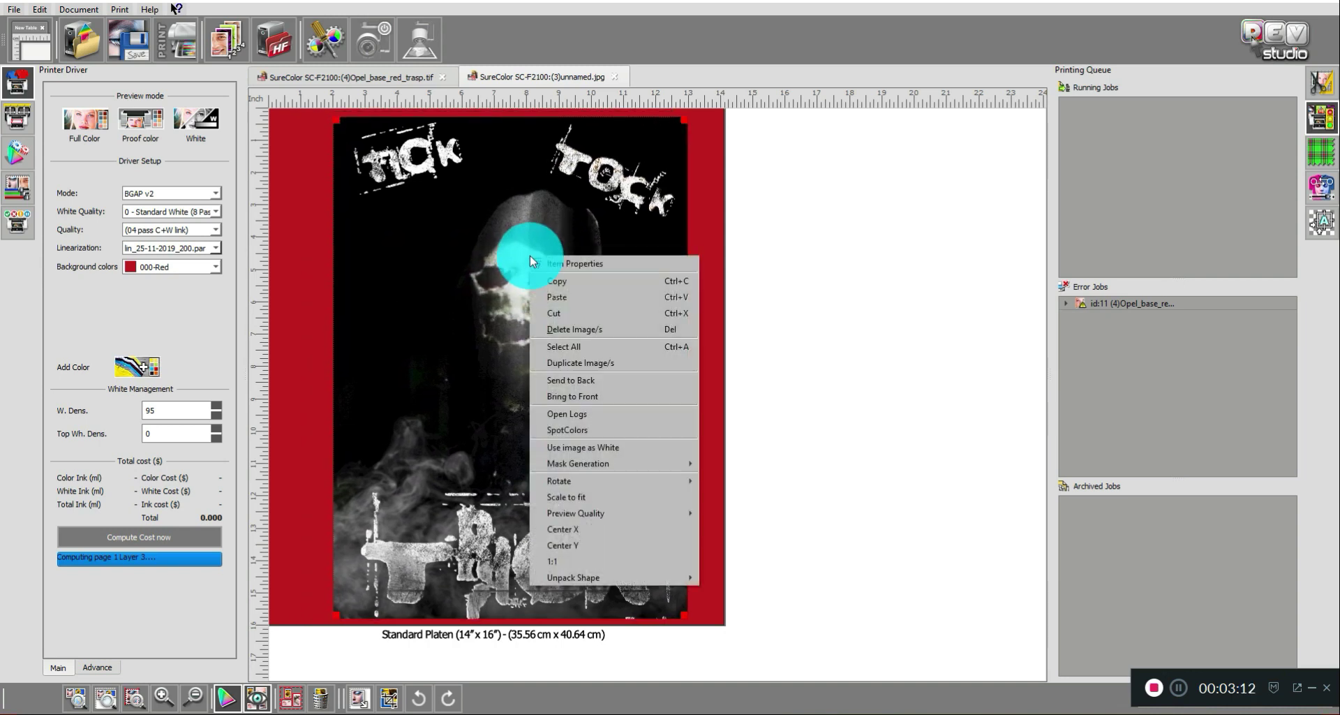
pyautogui.click(608, 529)
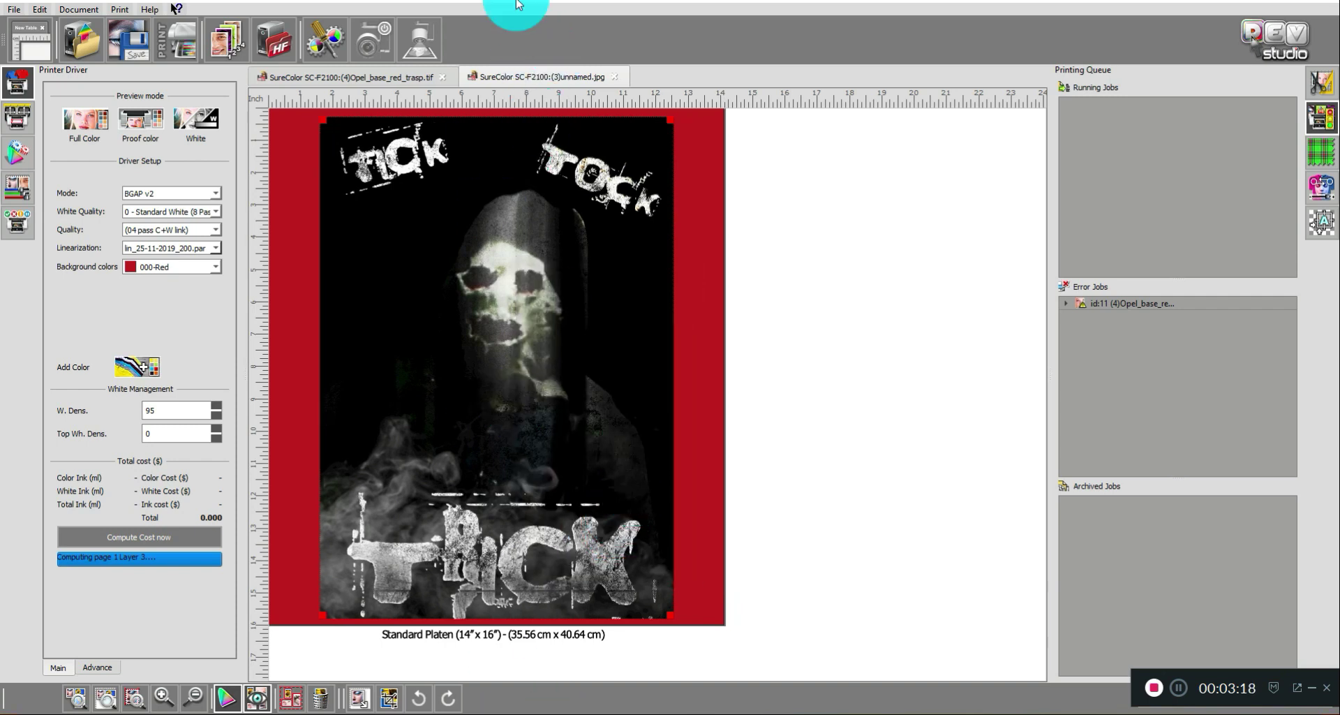
pyautogui.rightClick(506, 275)
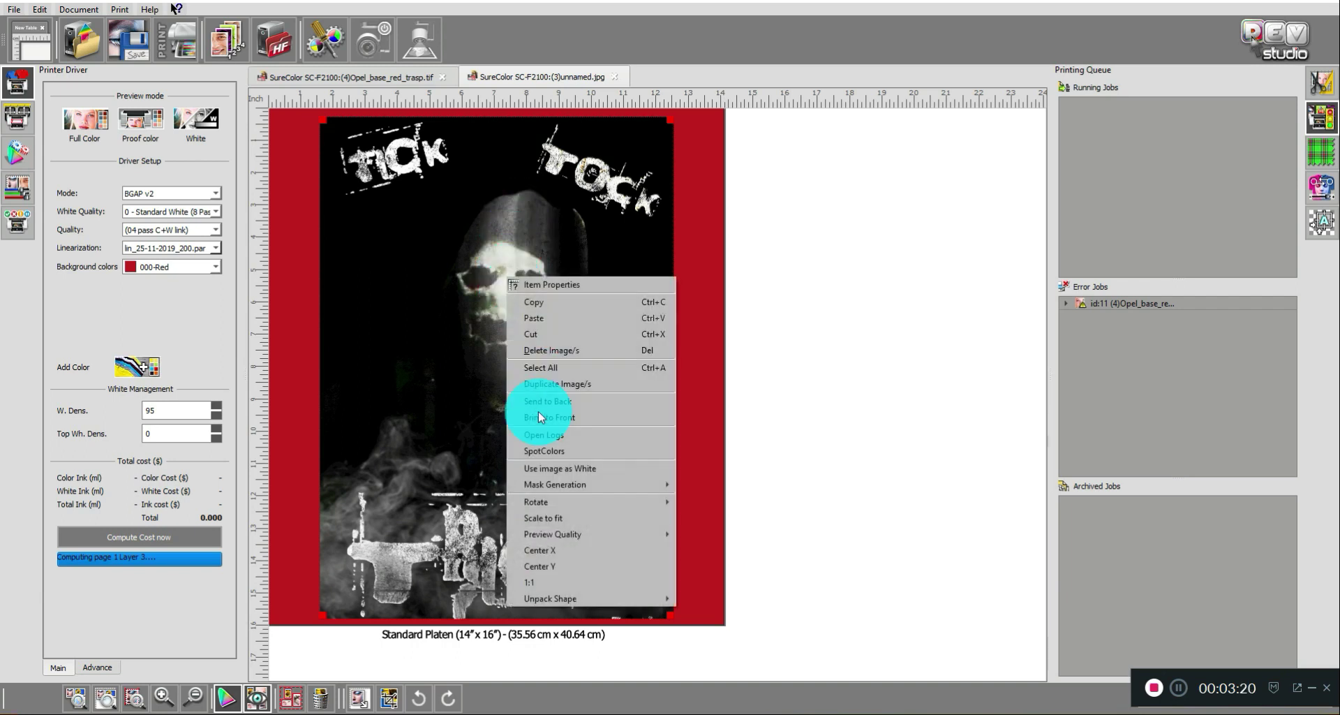
pyautogui.click(571, 568)
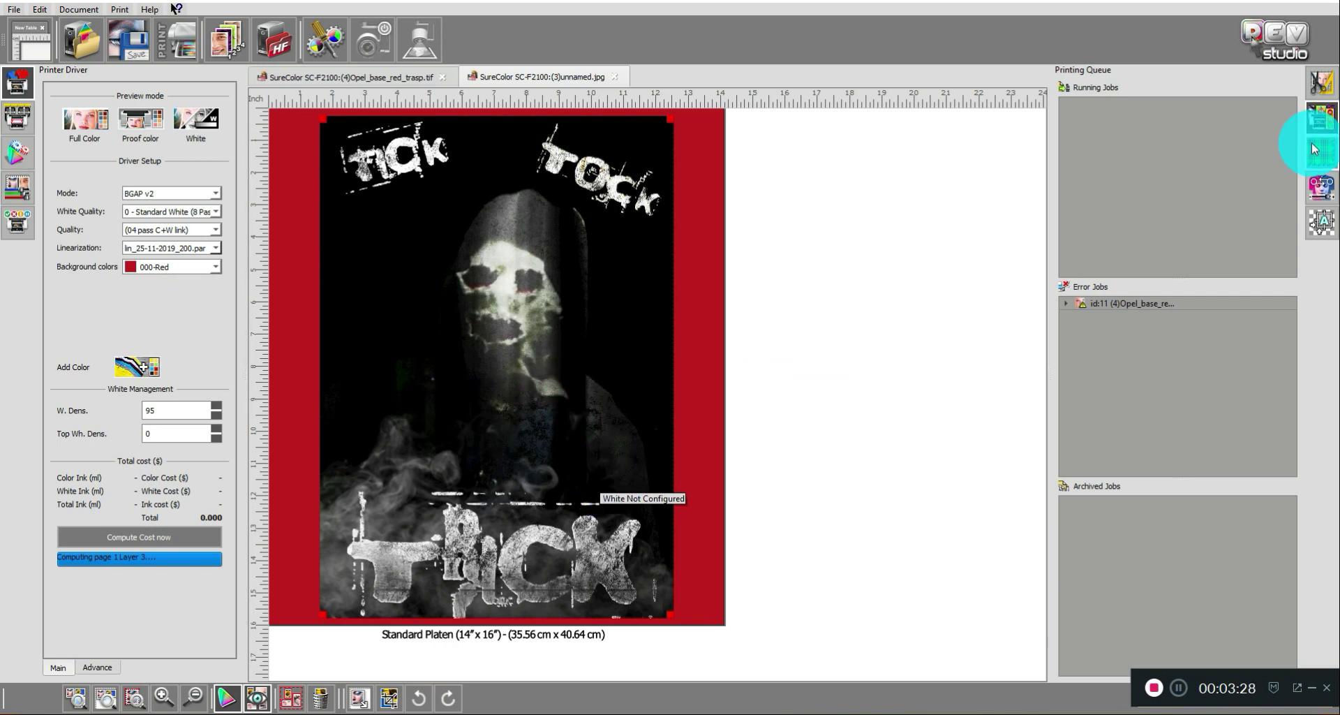
# - Enable Background Color Removal for the image and pick its black background as the color to remove
pyautogui.click(1331, 86)
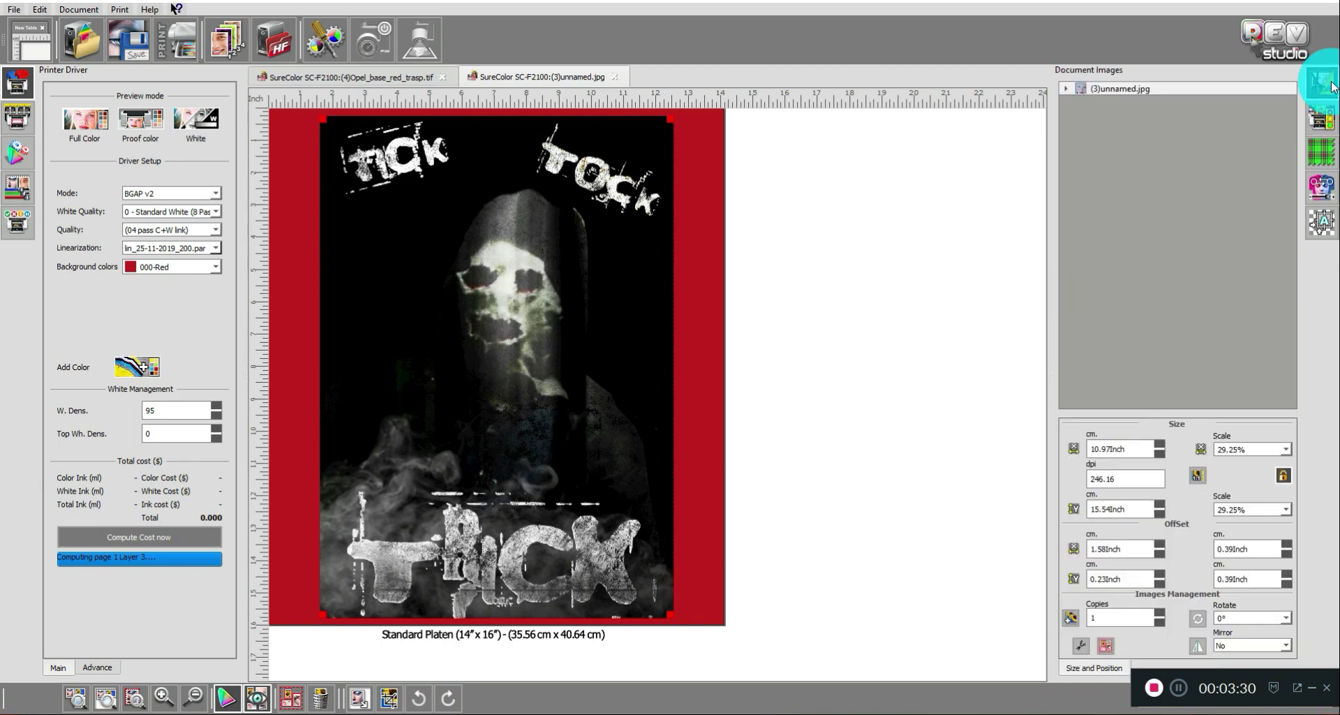
pyautogui.click(1325, 119)
pyautogui.click(1330, 166)
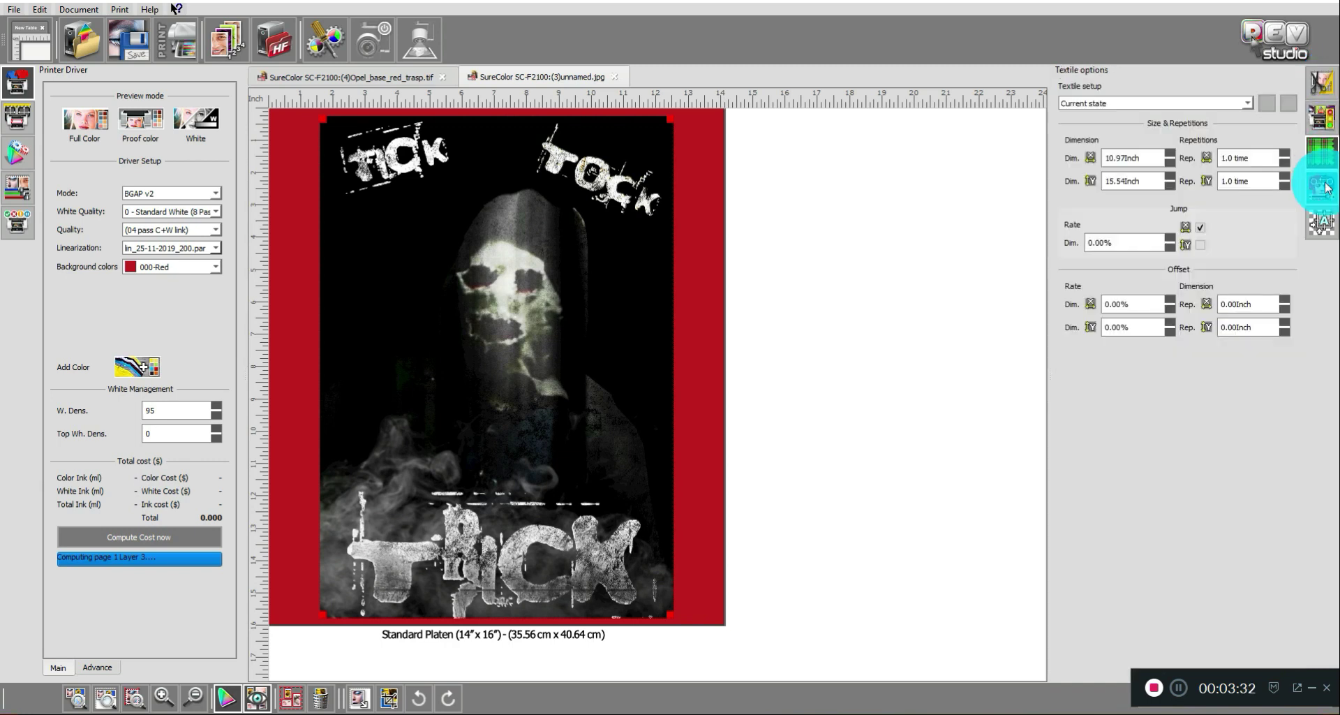
pyautogui.click(1321, 186)
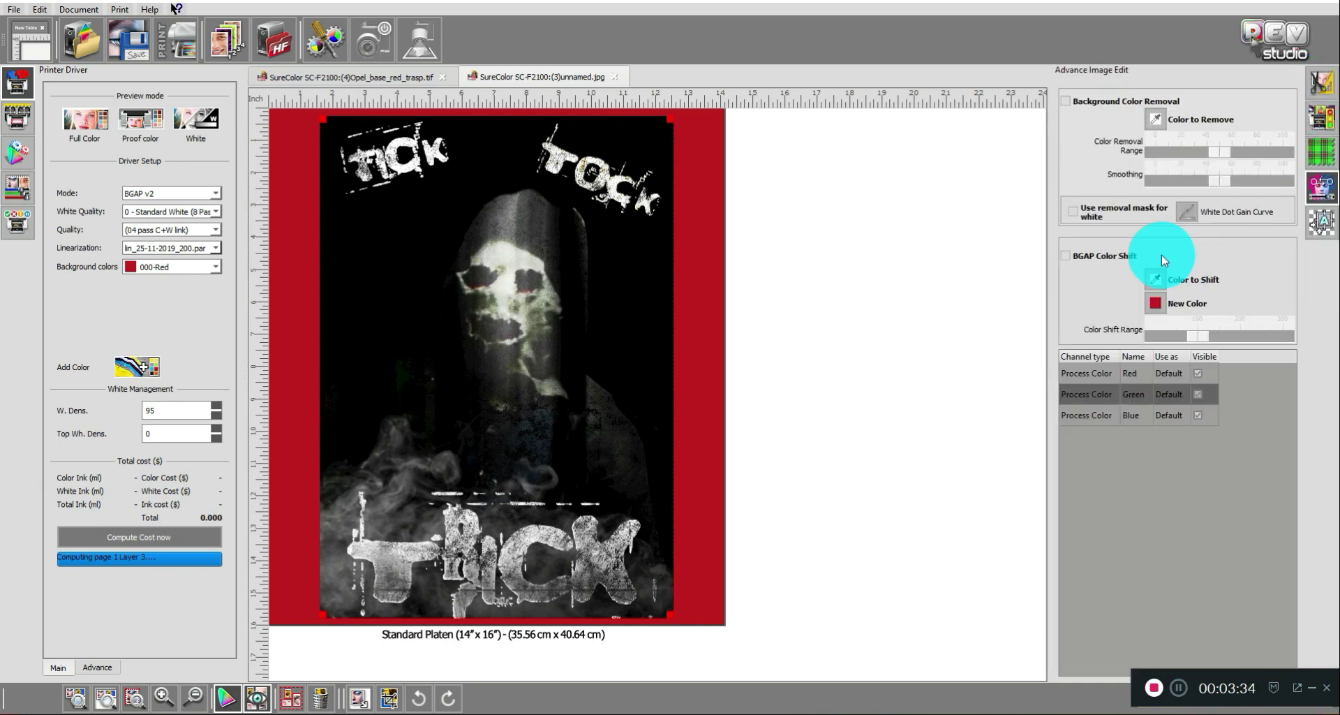
pyautogui.click(1065, 101)
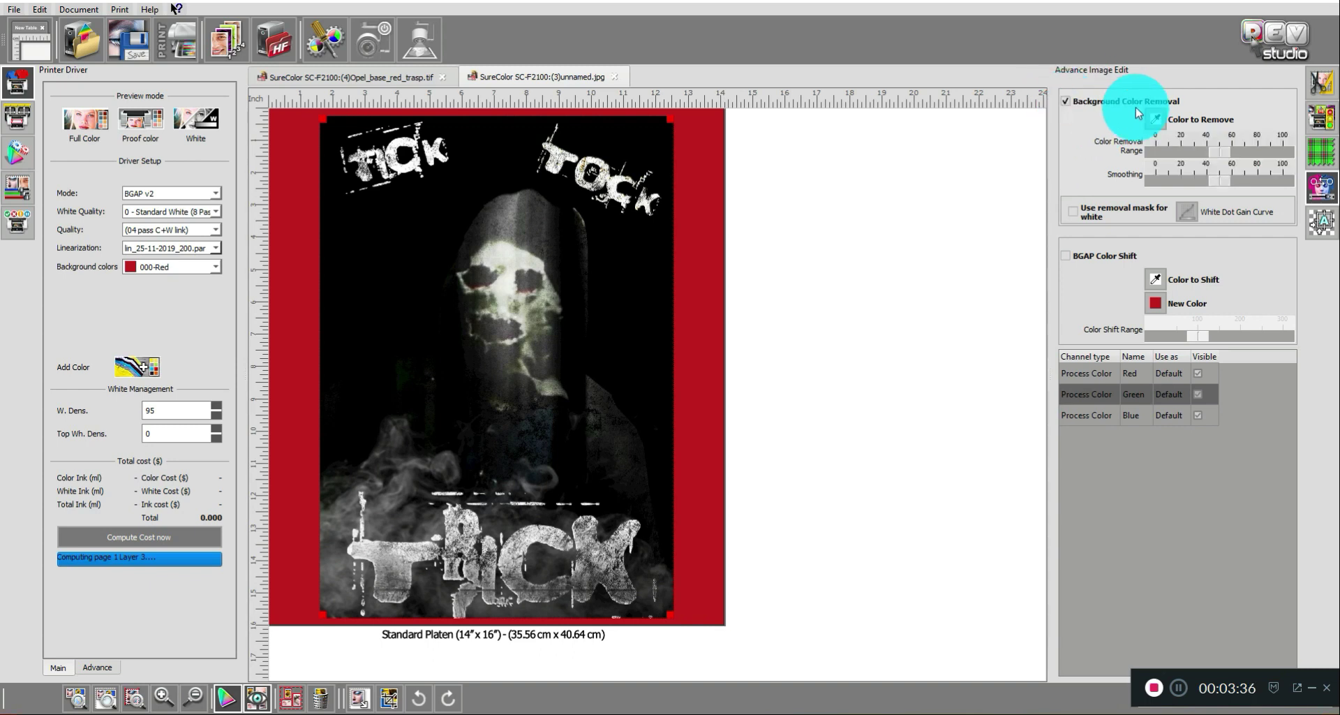
pyautogui.click(1152, 120)
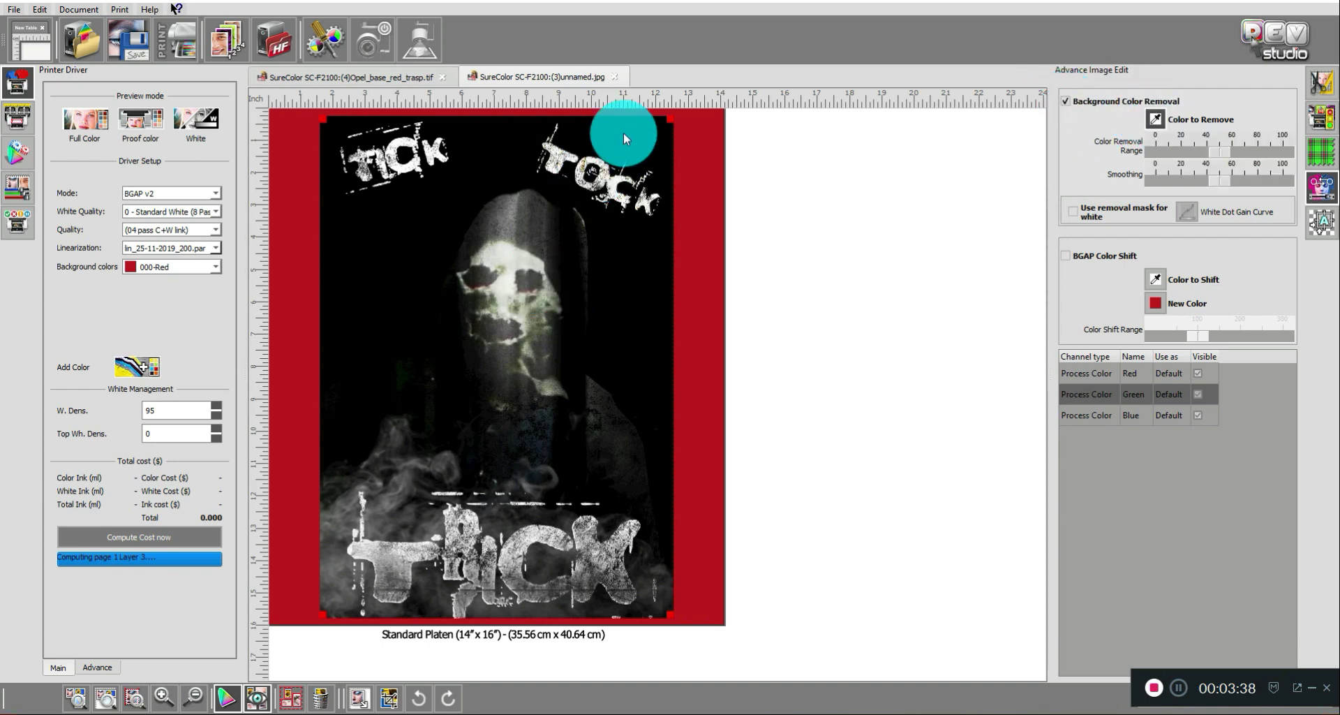
pyautogui.click(605, 135)
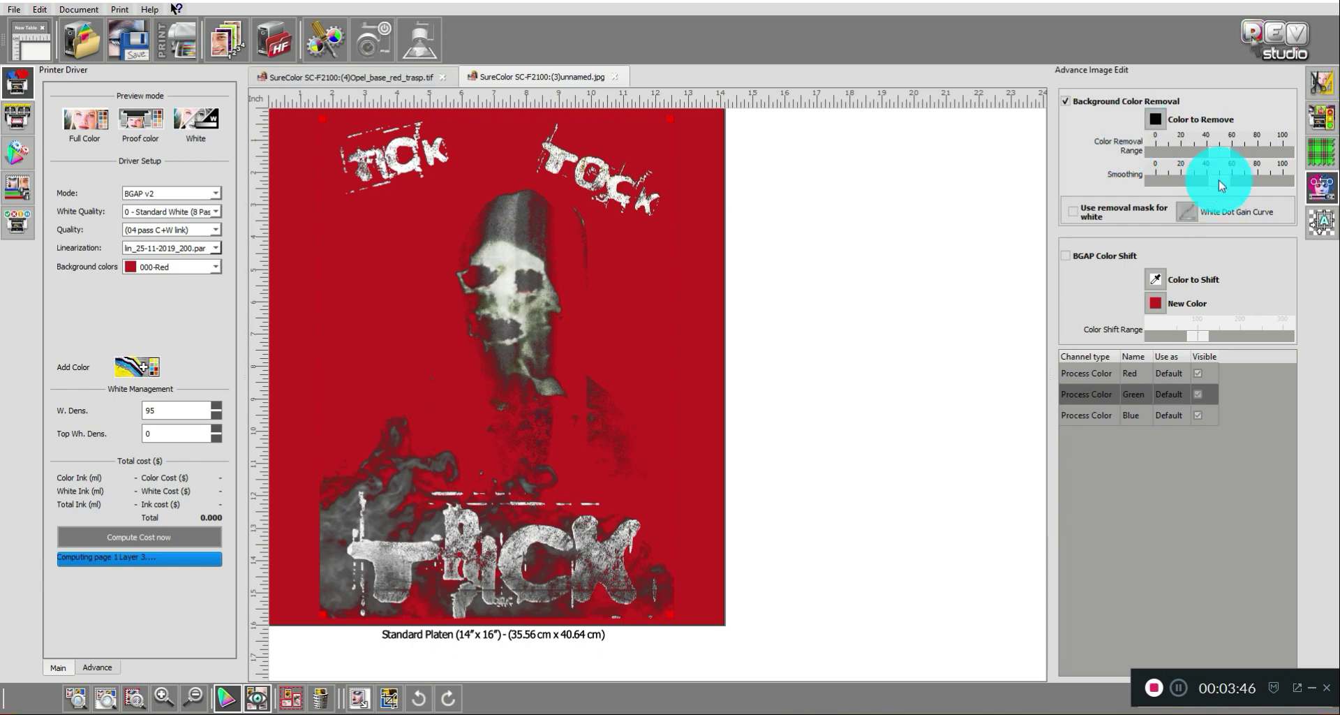
# - Try different Color Removal Range and Smoothing levels for the black background, setting both back to about 50
pyautogui.moveTo(1221, 157); pyautogui.dragTo(1162, 155)
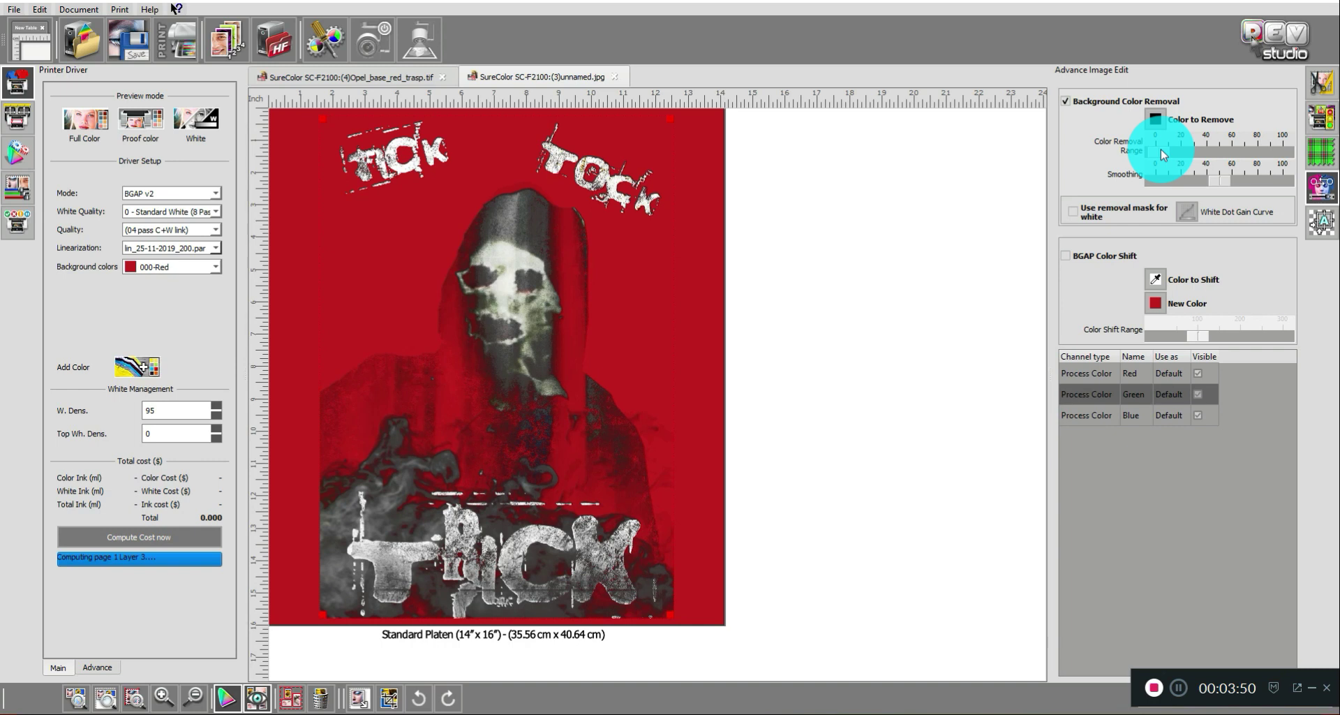
pyautogui.moveTo(1162, 154); pyautogui.dragTo(1241, 181)
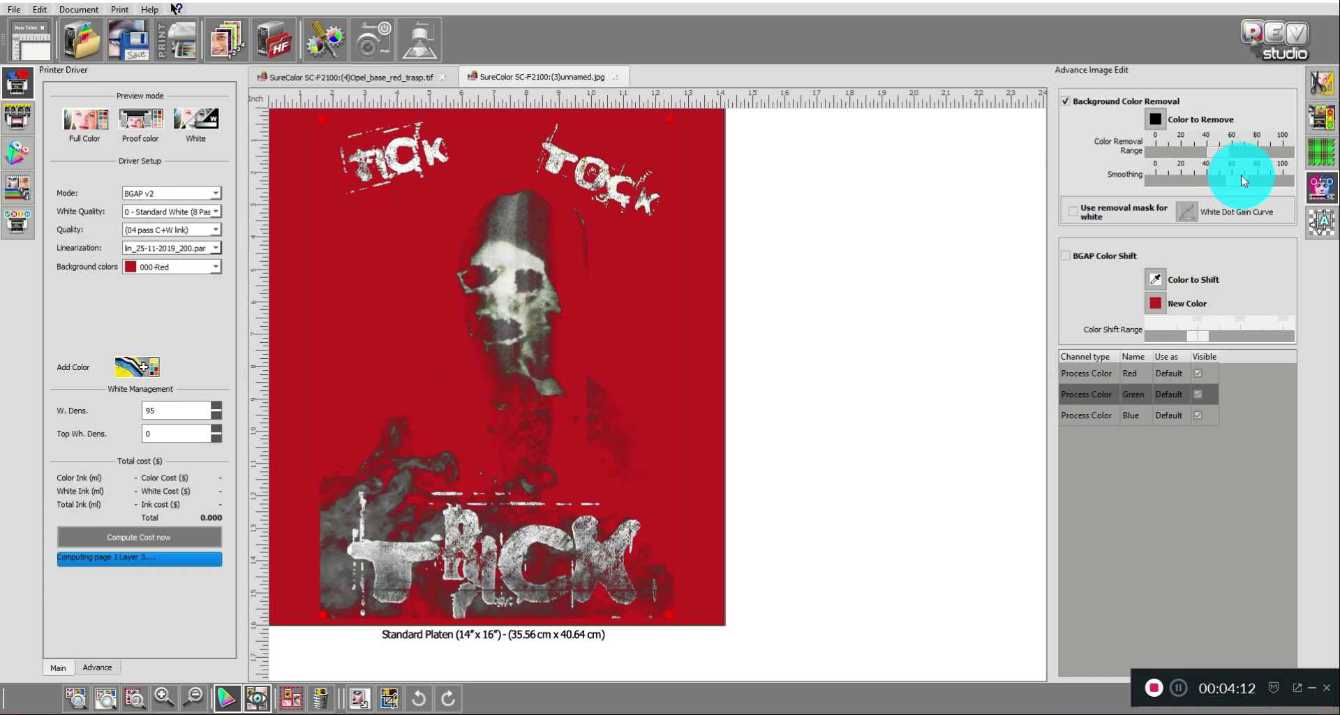
pyautogui.moveTo(1242, 181)
pyautogui.mouseDown()
pyautogui.moveTo(1179, 182)
pyautogui.moveTo(1219, 181)
pyautogui.mouseUp()
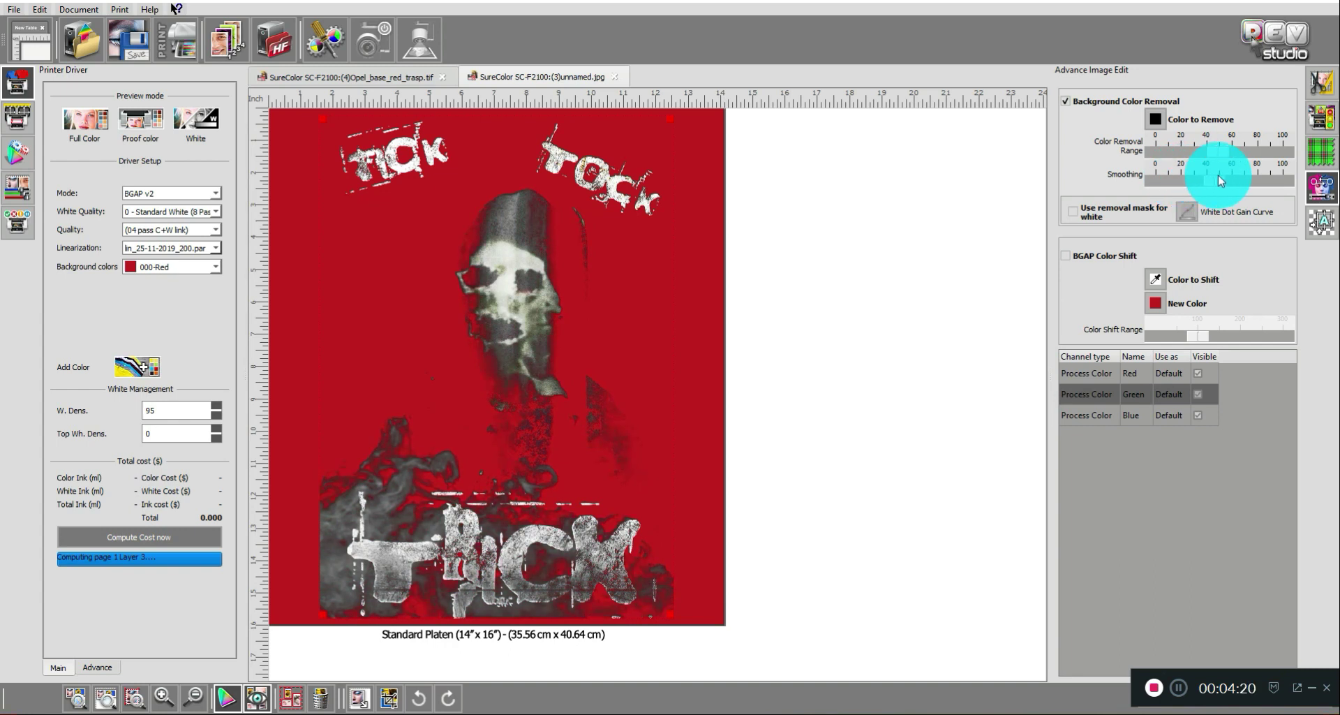
pyautogui.moveTo(1220, 181); pyautogui.dragTo(1226, 182)
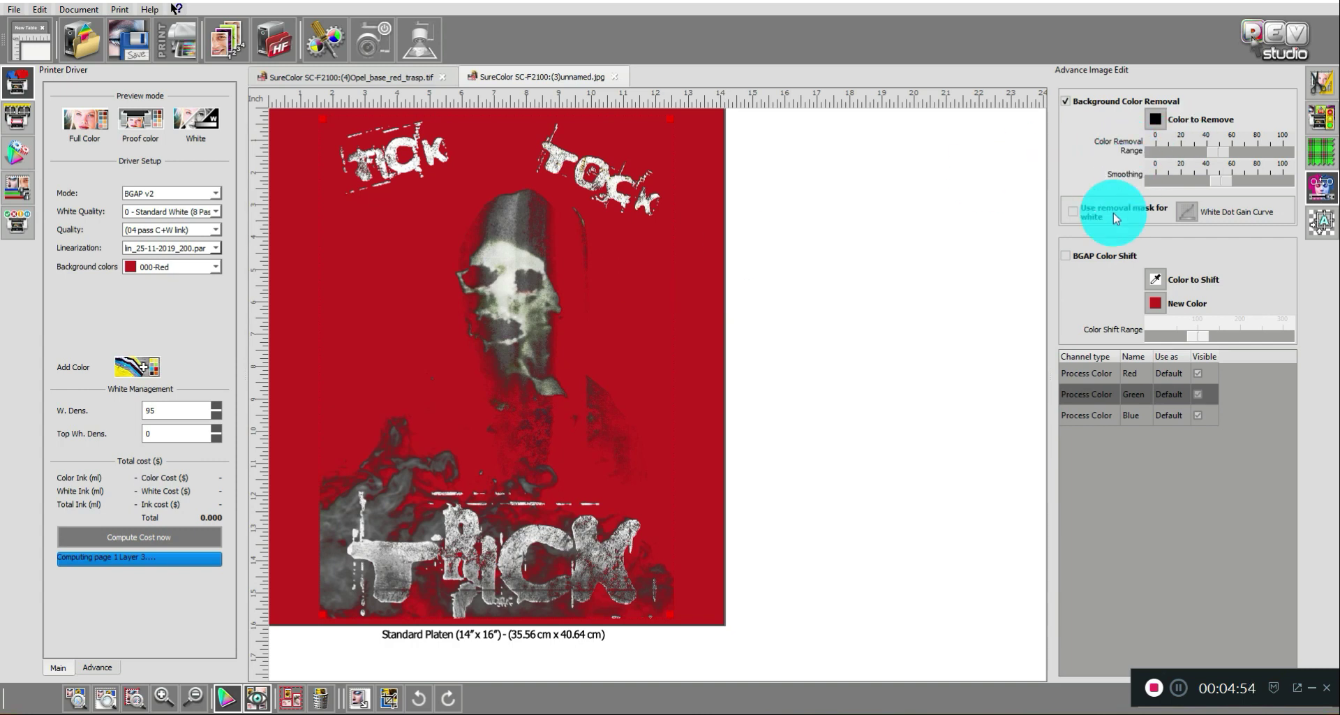
# - Enable BGAP Color Shift, try the hood's dark grey as the color to shift to red, and clear that pick
pyautogui.click(1068, 257)
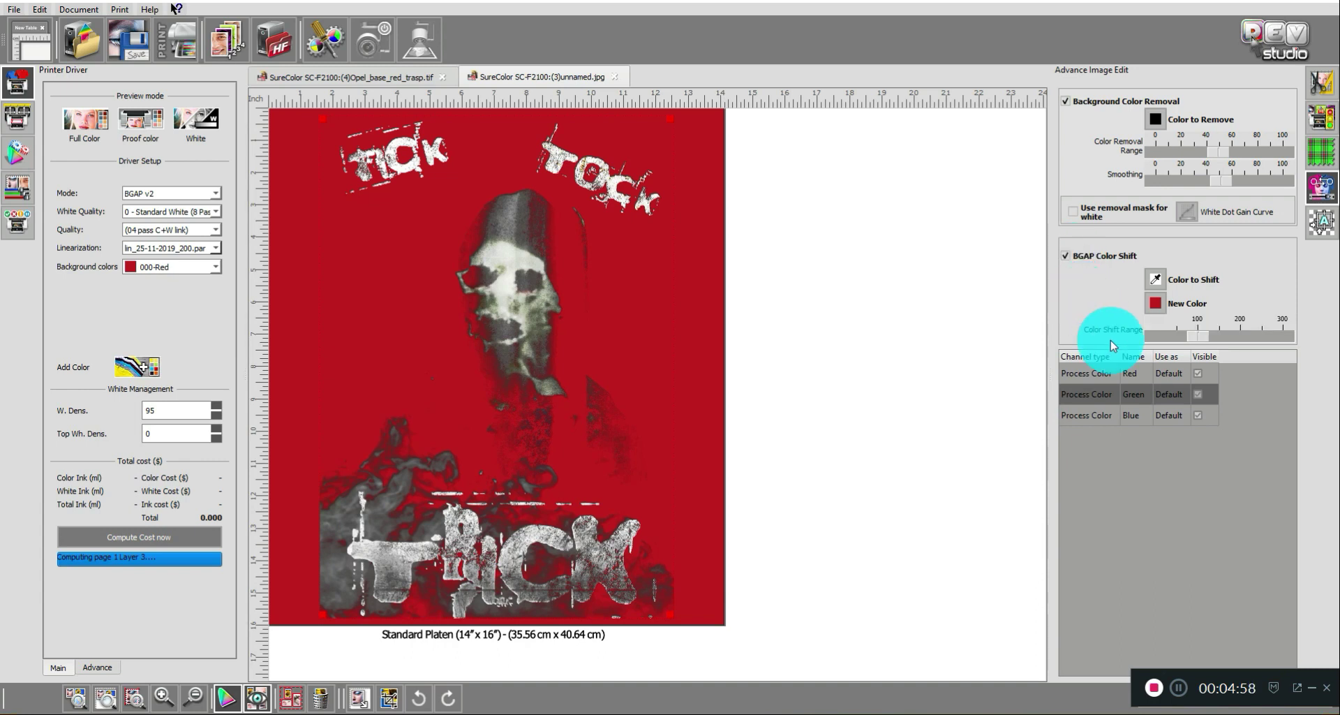
pyautogui.click(1155, 279)
pyautogui.click(539, 235)
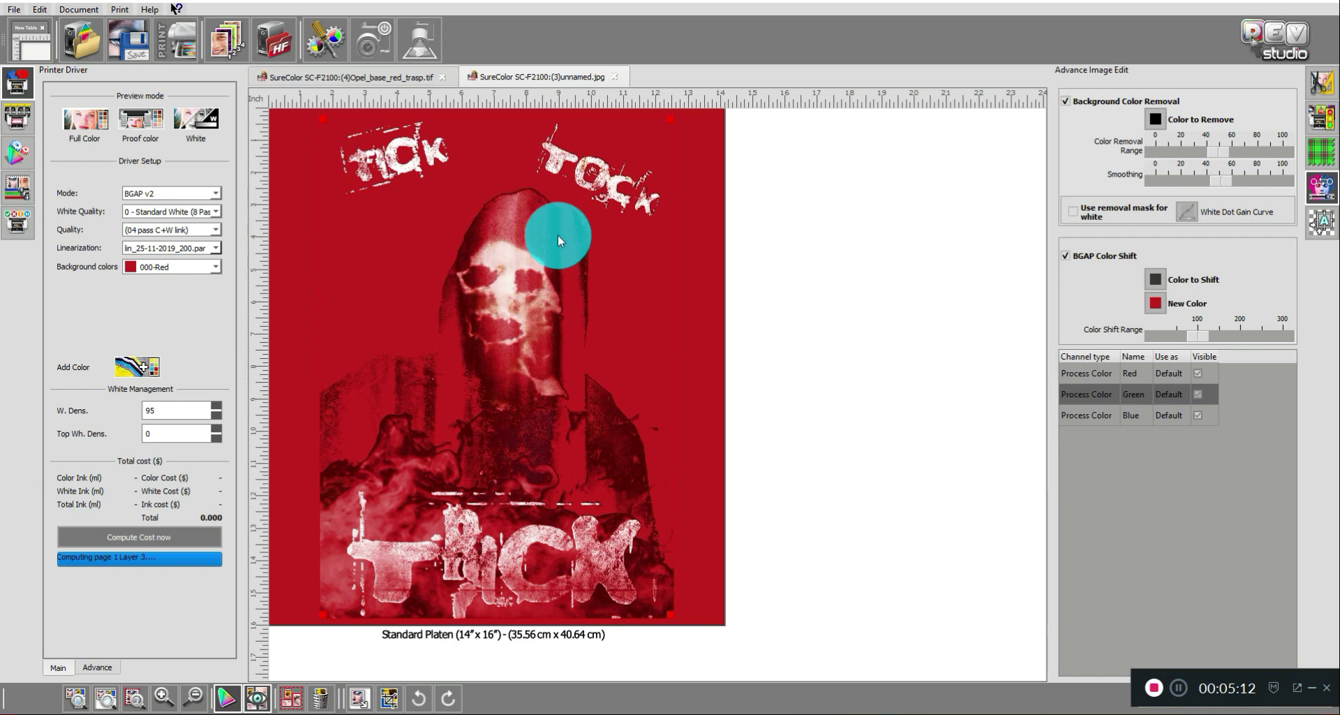
pyautogui.click(1154, 279)
pyautogui.click(590, 290)
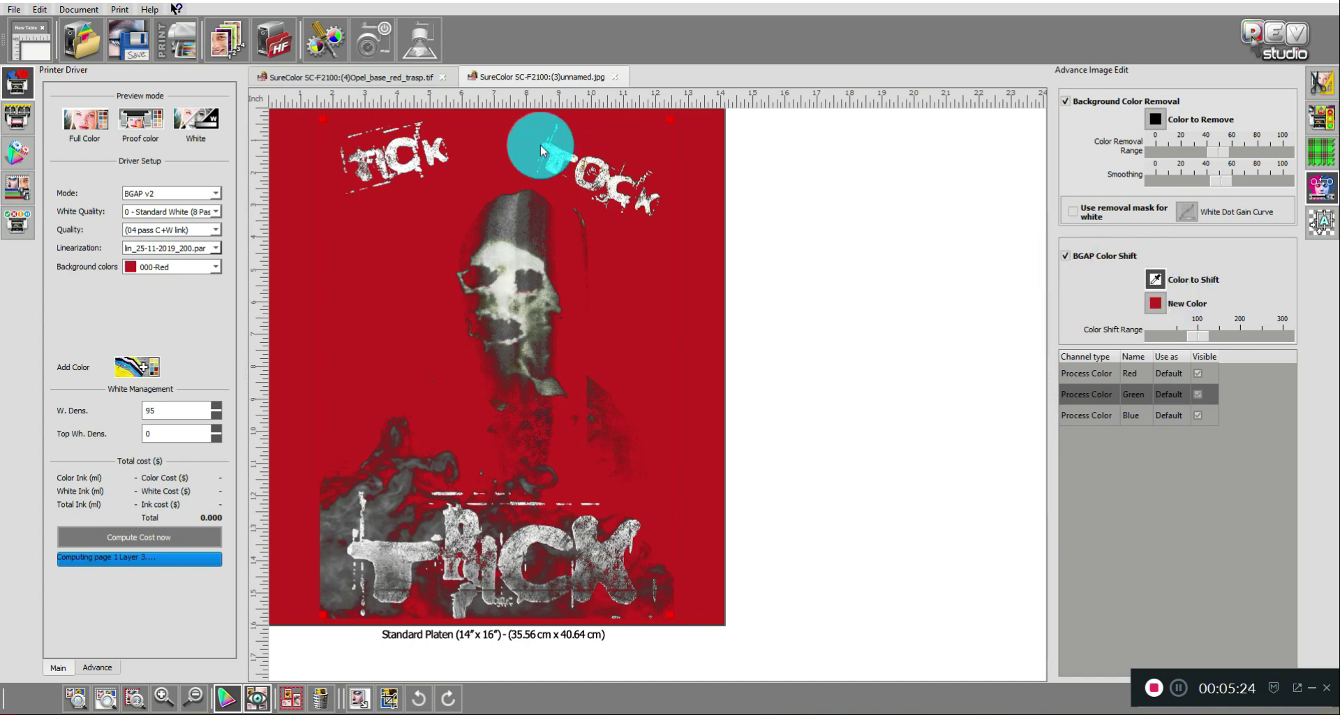
# - In the Opel_base_red_trasp.tif document, set the mode to BGAP v2 and enable BGAP Color Shift with the car's red as the color to shift
pyautogui.click(350, 81)
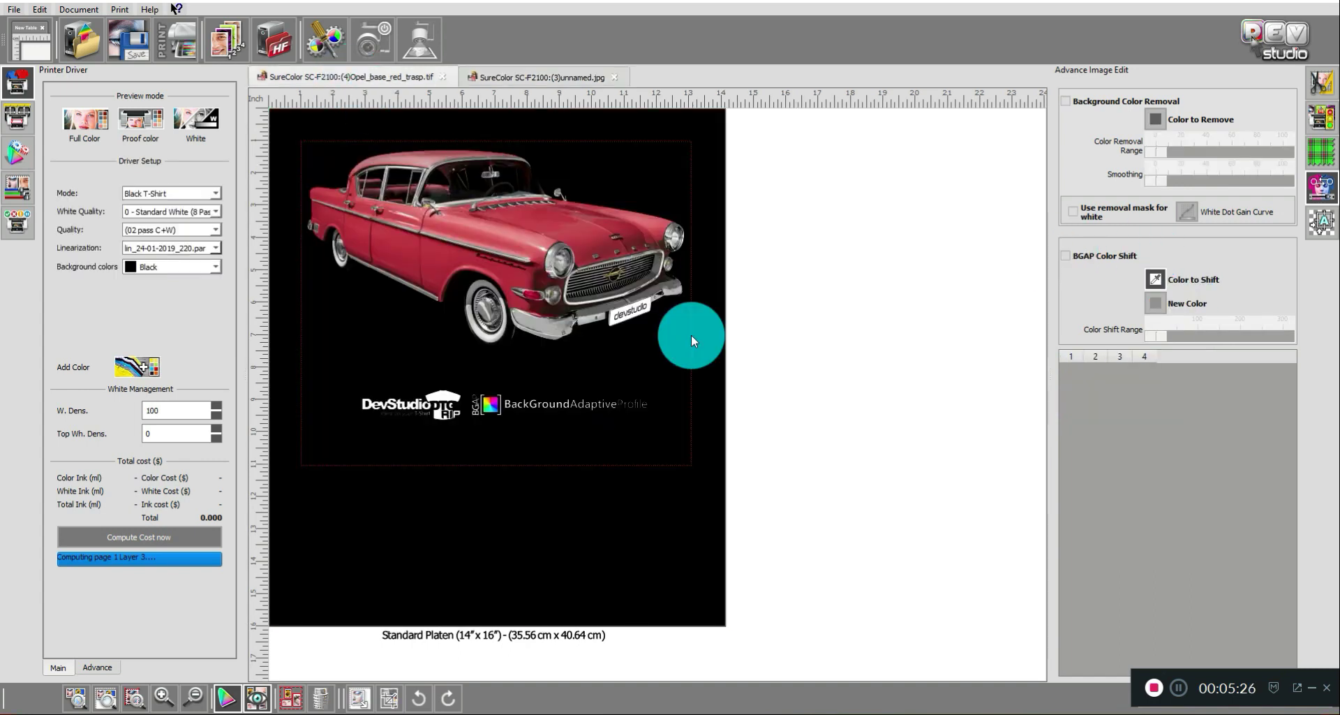
pyautogui.click(187, 193)
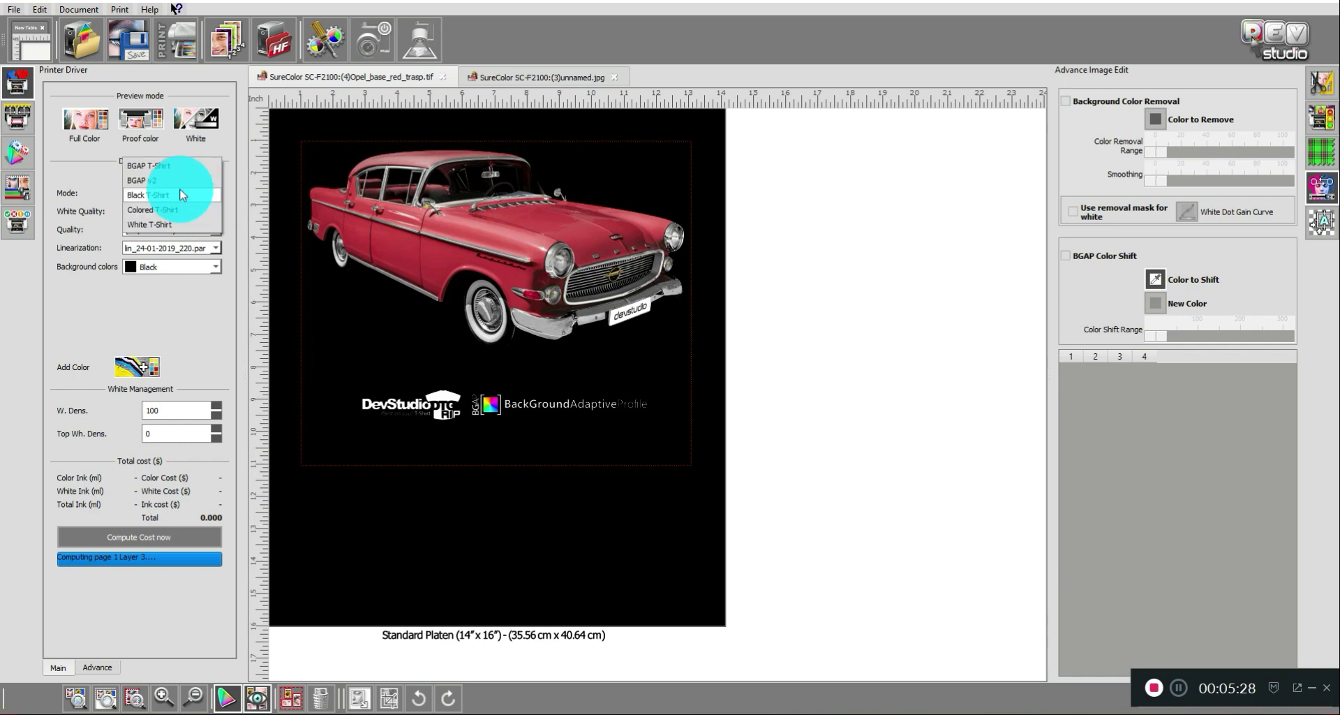
pyautogui.click(183, 181)
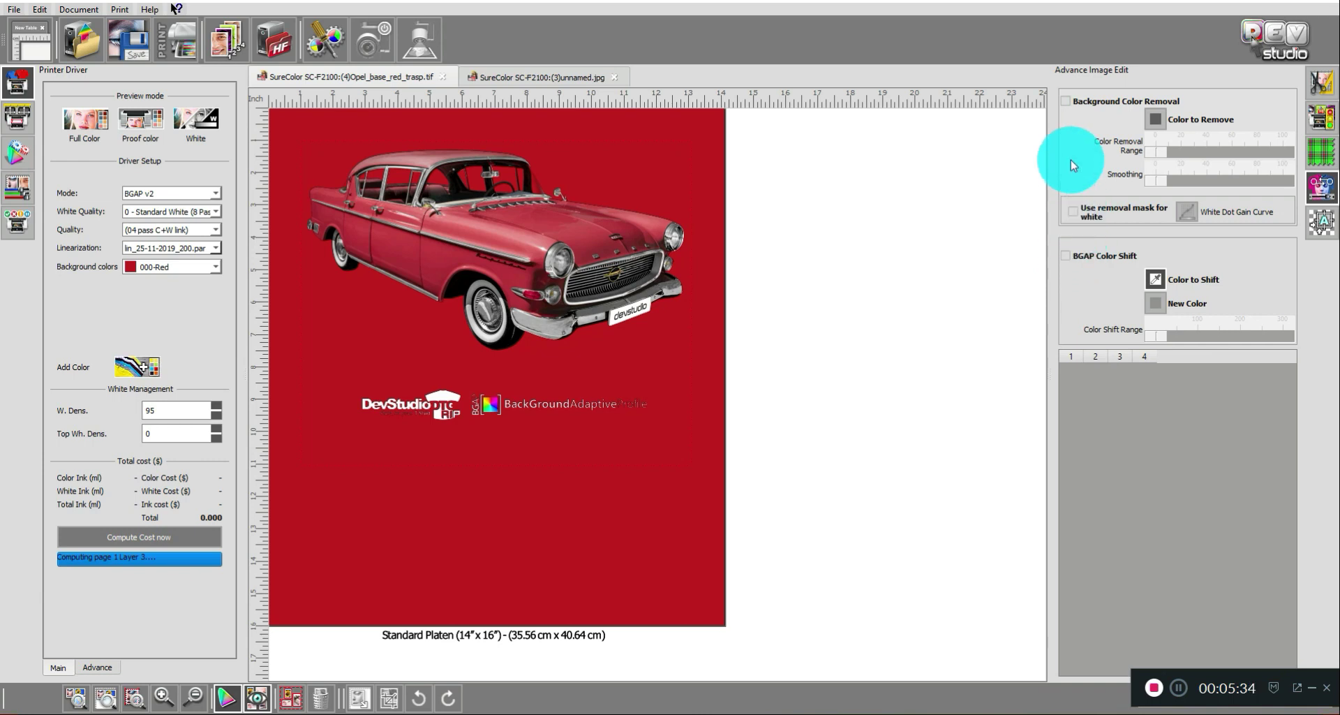
pyautogui.click(600, 237)
pyautogui.click(1066, 256)
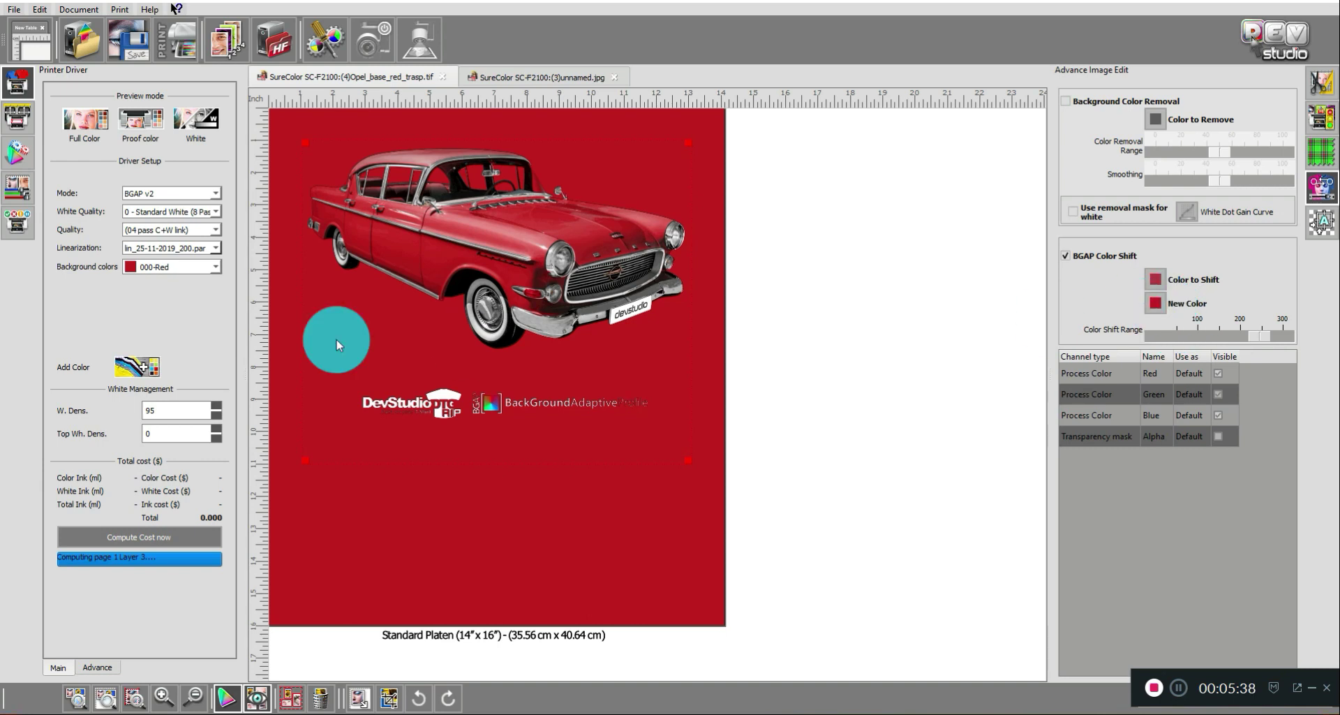
# - Change the car document's background color to 046-Yellow, with the same yellow as the color shift's new color
pyautogui.click(155, 267)
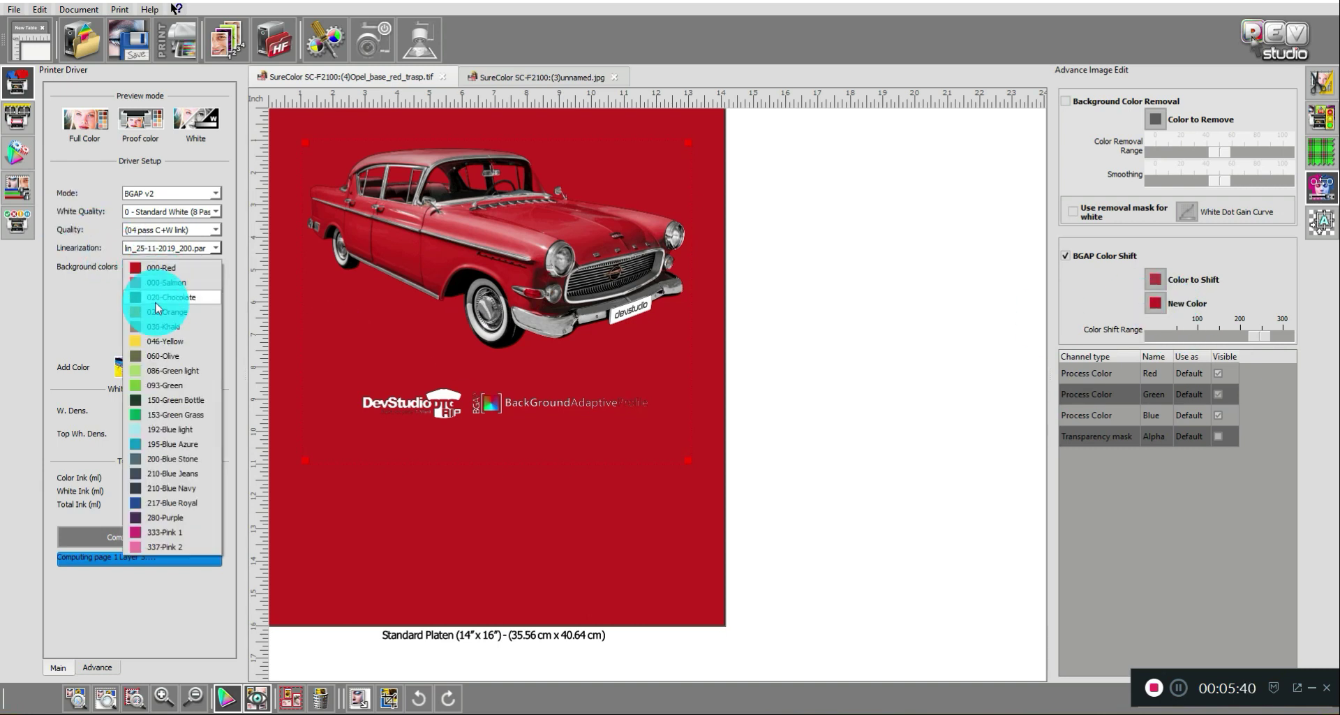
pyautogui.click(174, 342)
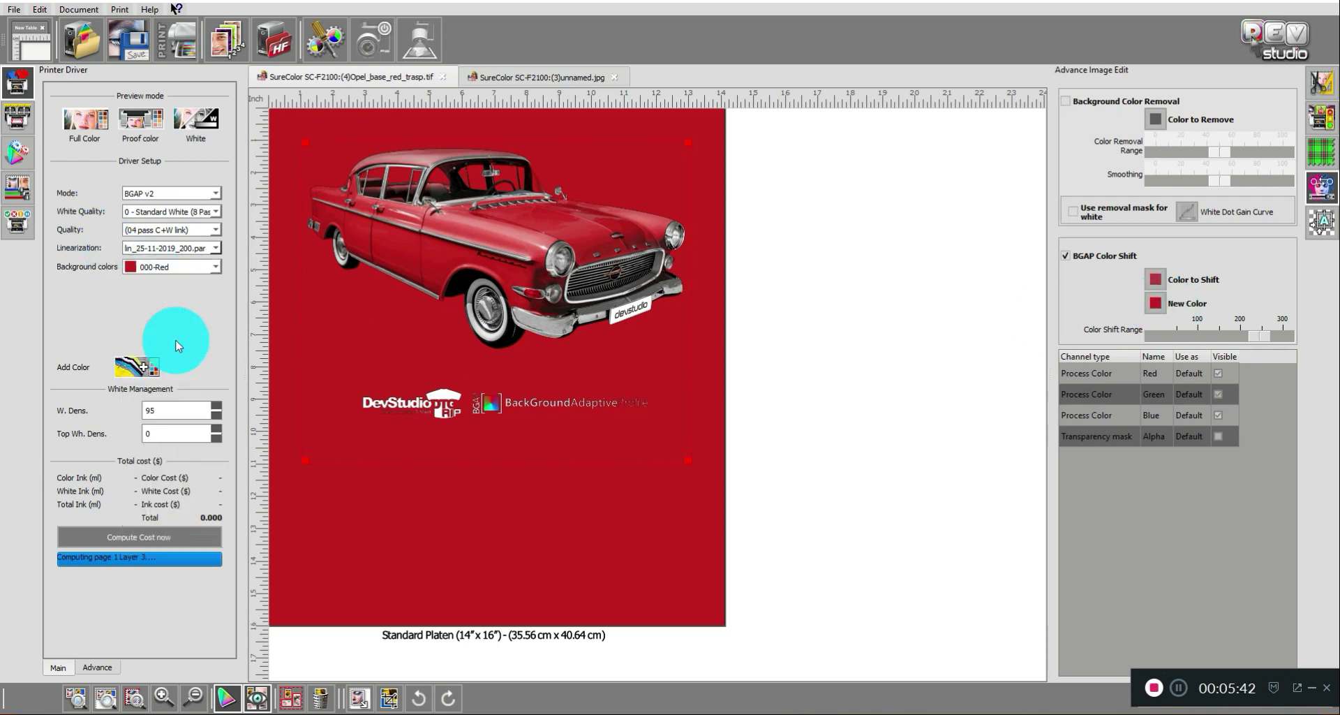
pyautogui.click(1160, 305)
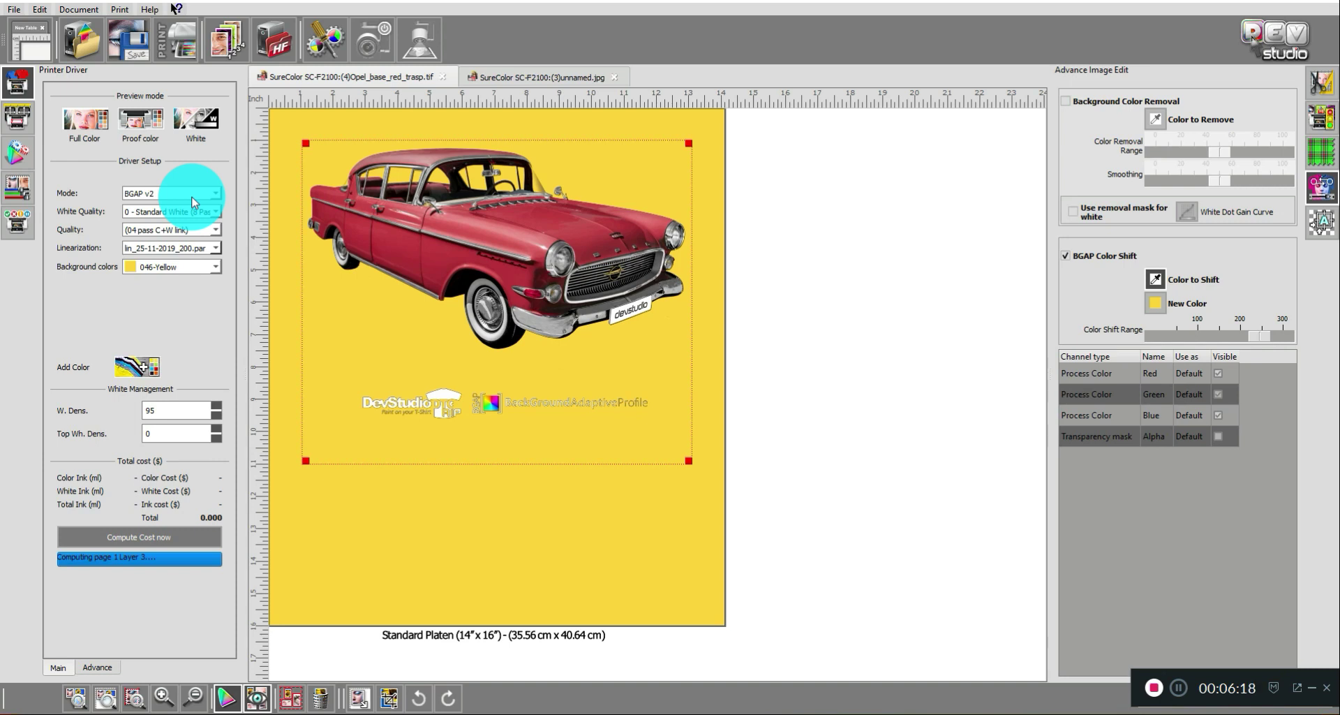
pyautogui.click(181, 271)
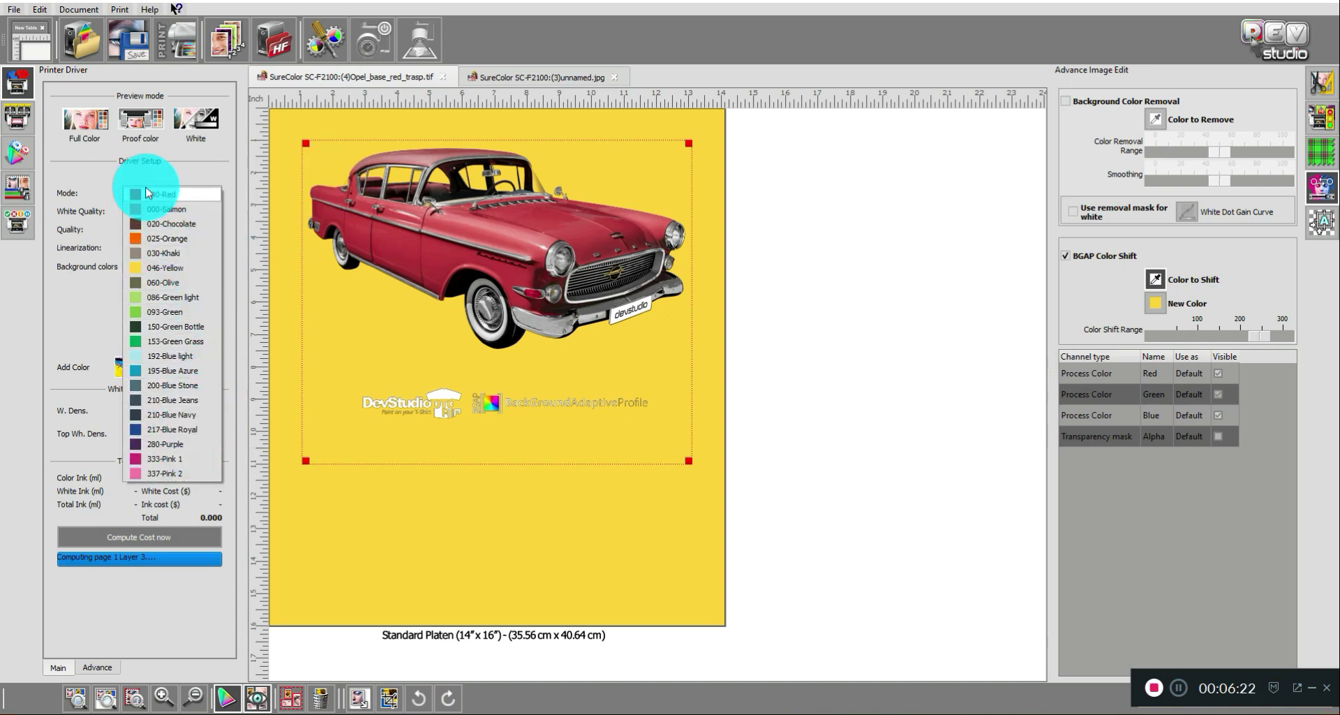
pyautogui.click(76, 321)
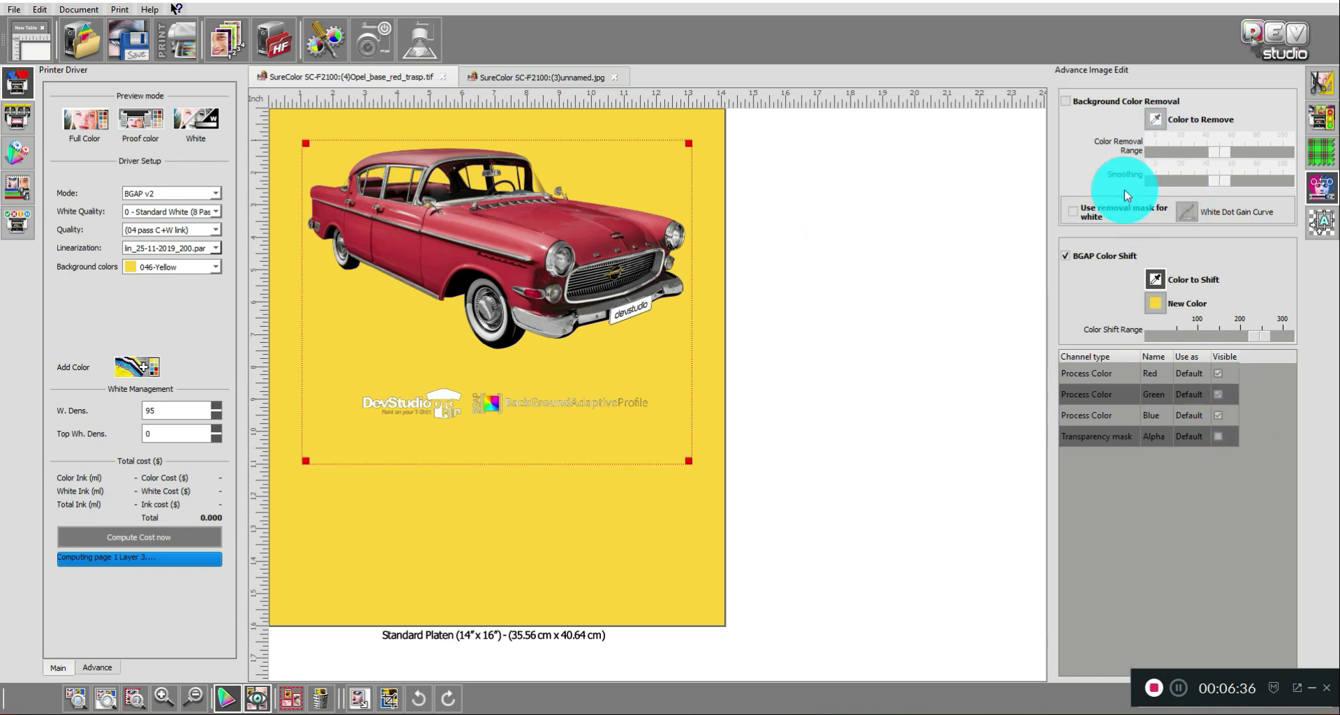
pyautogui.click(1321, 225)
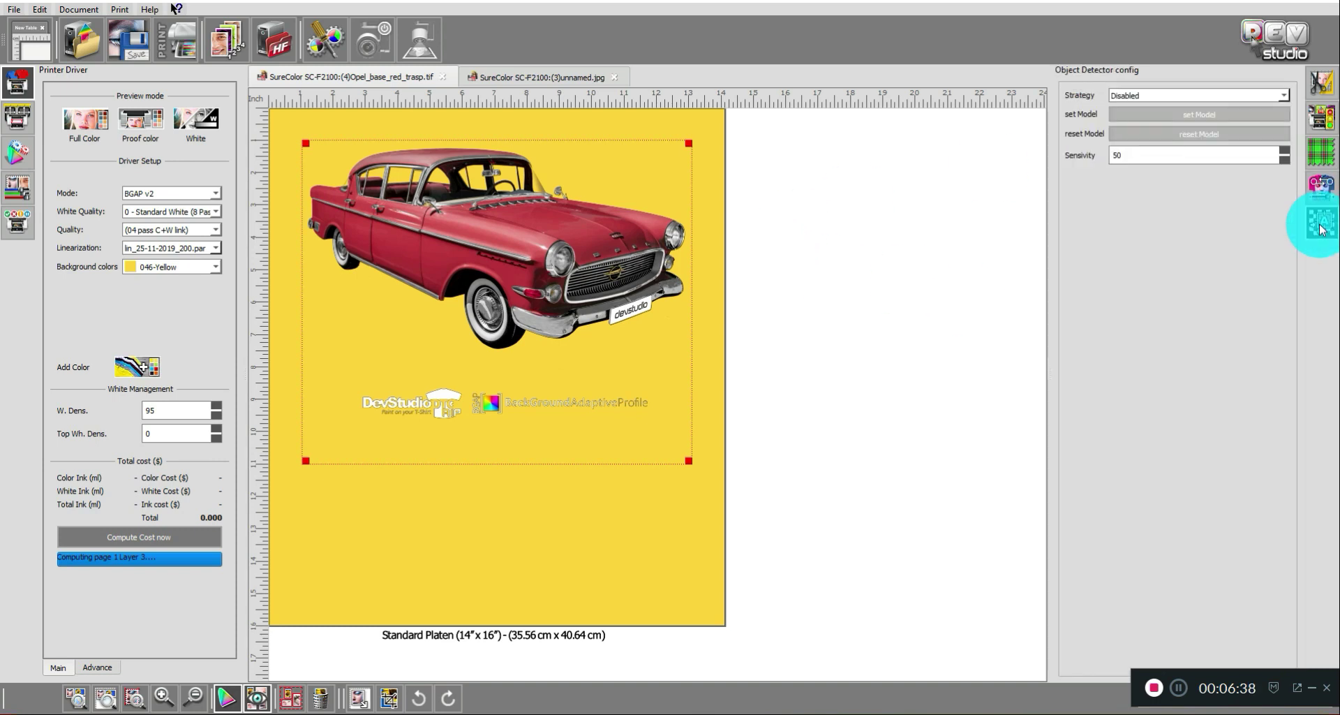
pyautogui.click(1319, 186)
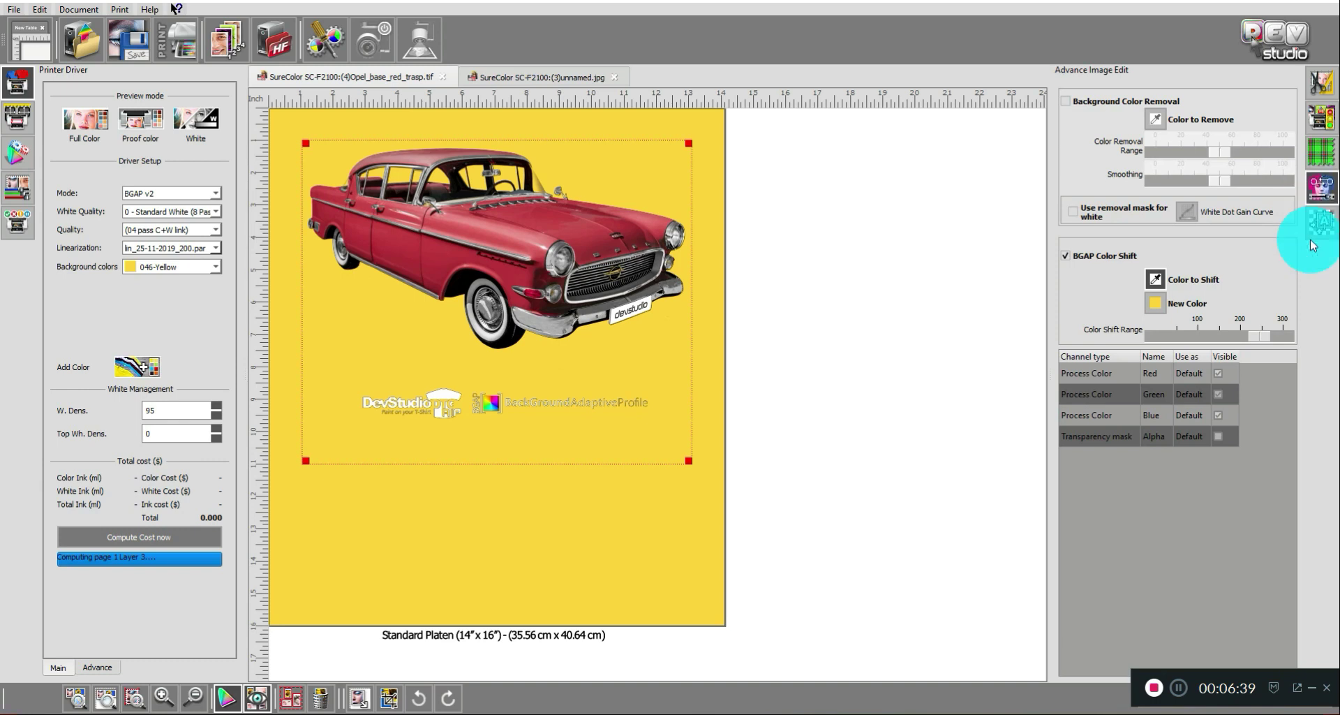
pyautogui.click(1316, 153)
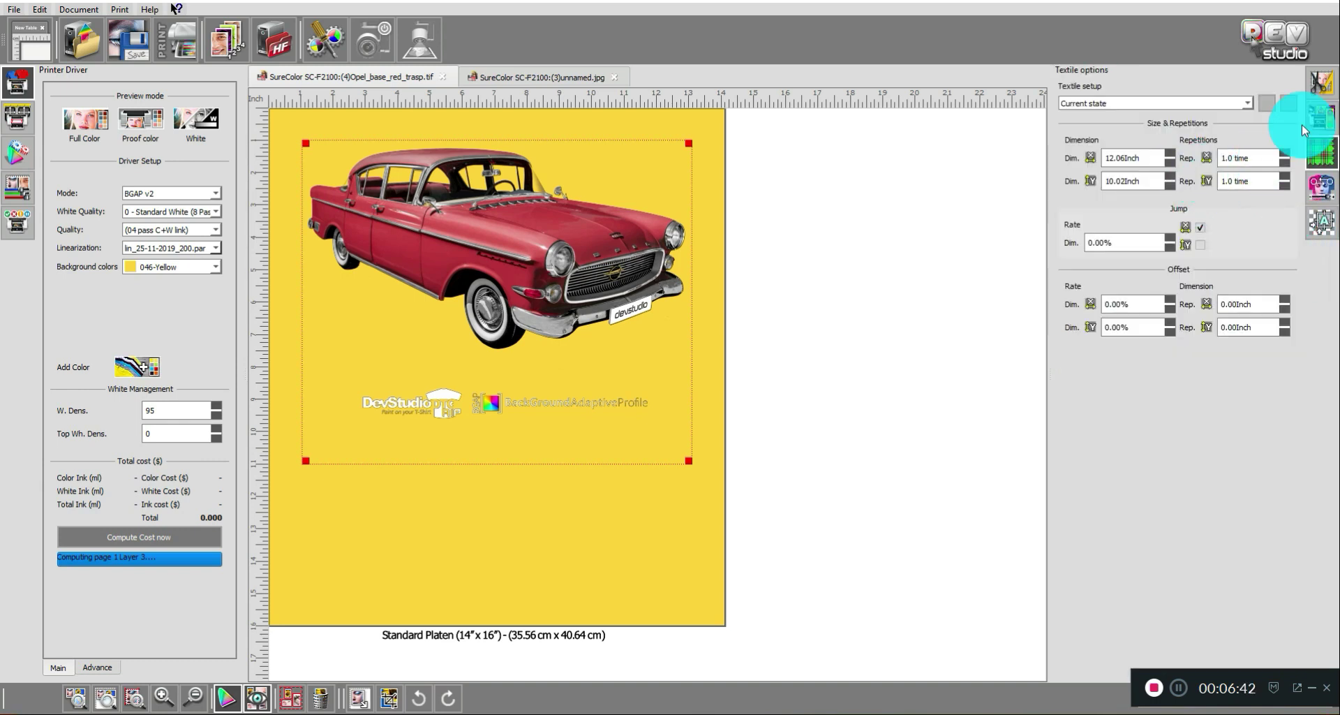
# - Resize the car image to a width of 10 inches in the document's size settings
pyautogui.click(1306, 122)
pyautogui.click(1312, 87)
pyautogui.click(1134, 510)
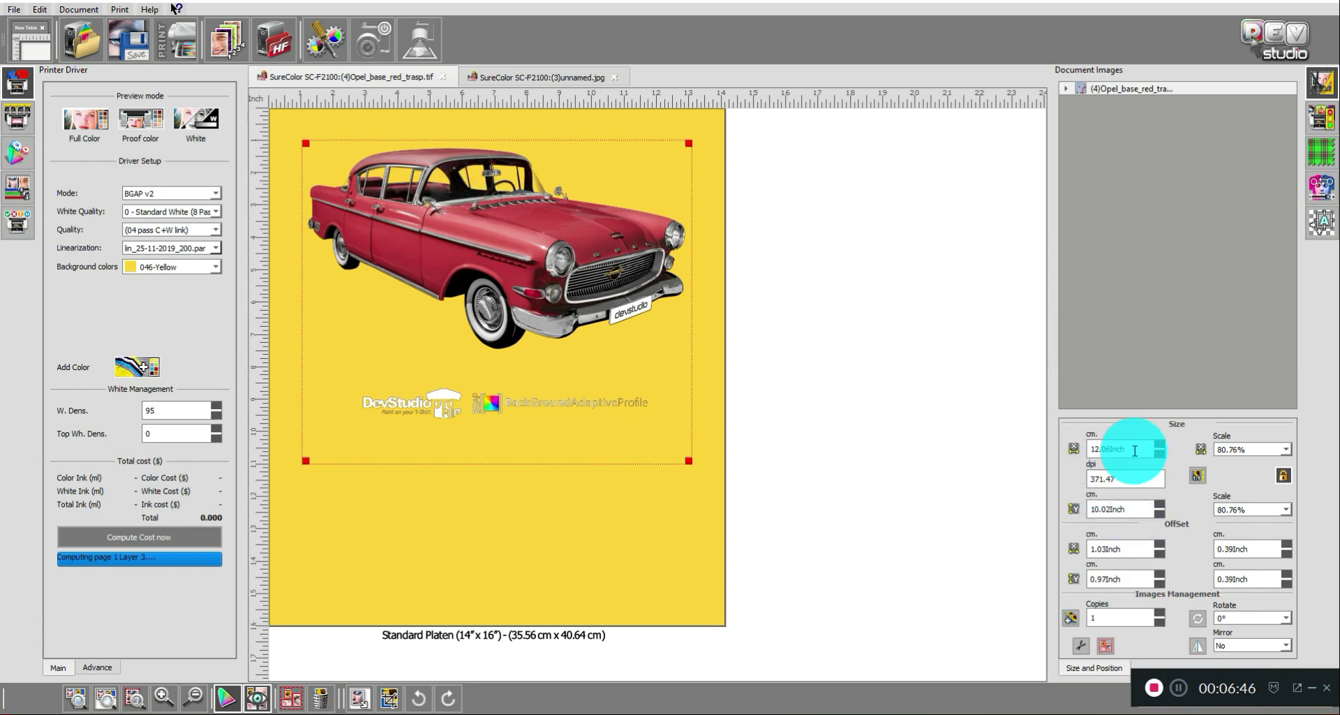
pyautogui.write('10')
pyautogui.press('Return')
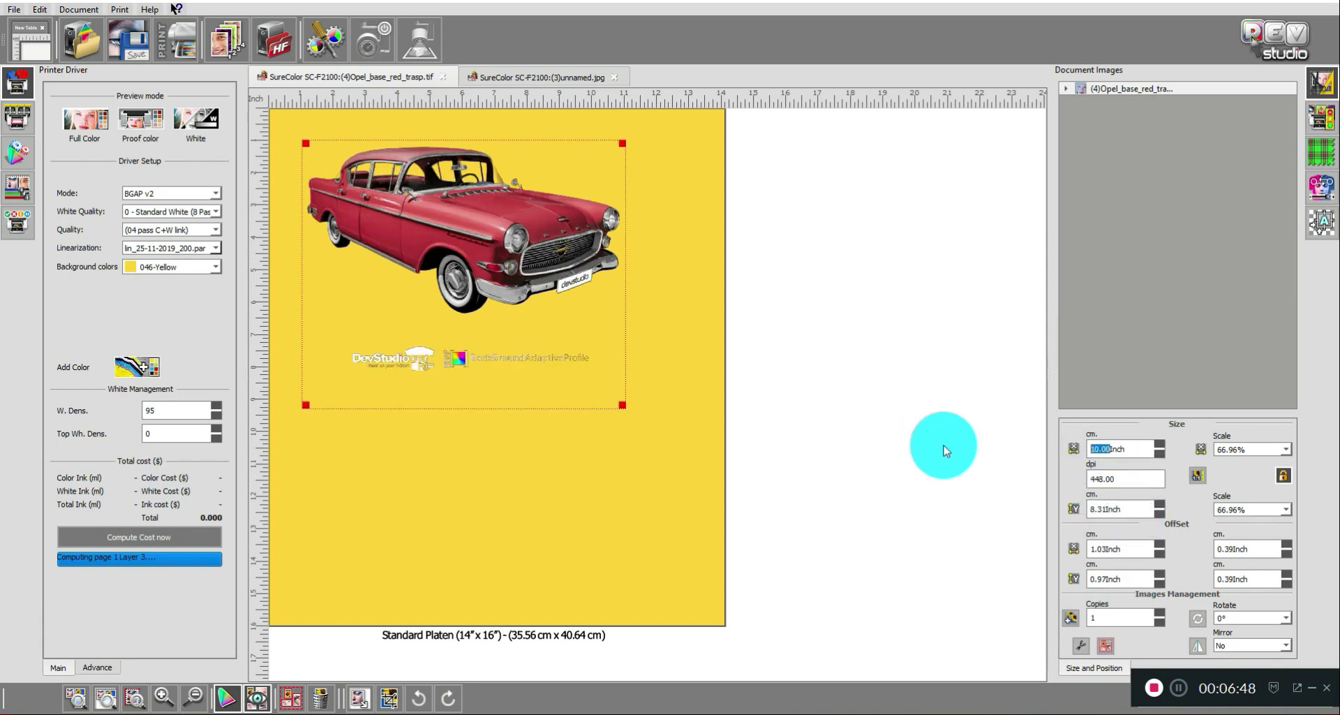
# - Move the car image on the platen to an offset of about 1.81 by 1.08 inches
pyautogui.moveTo(479, 179); pyautogui.dragTo(503, 187)
pyautogui.click(586, 307)
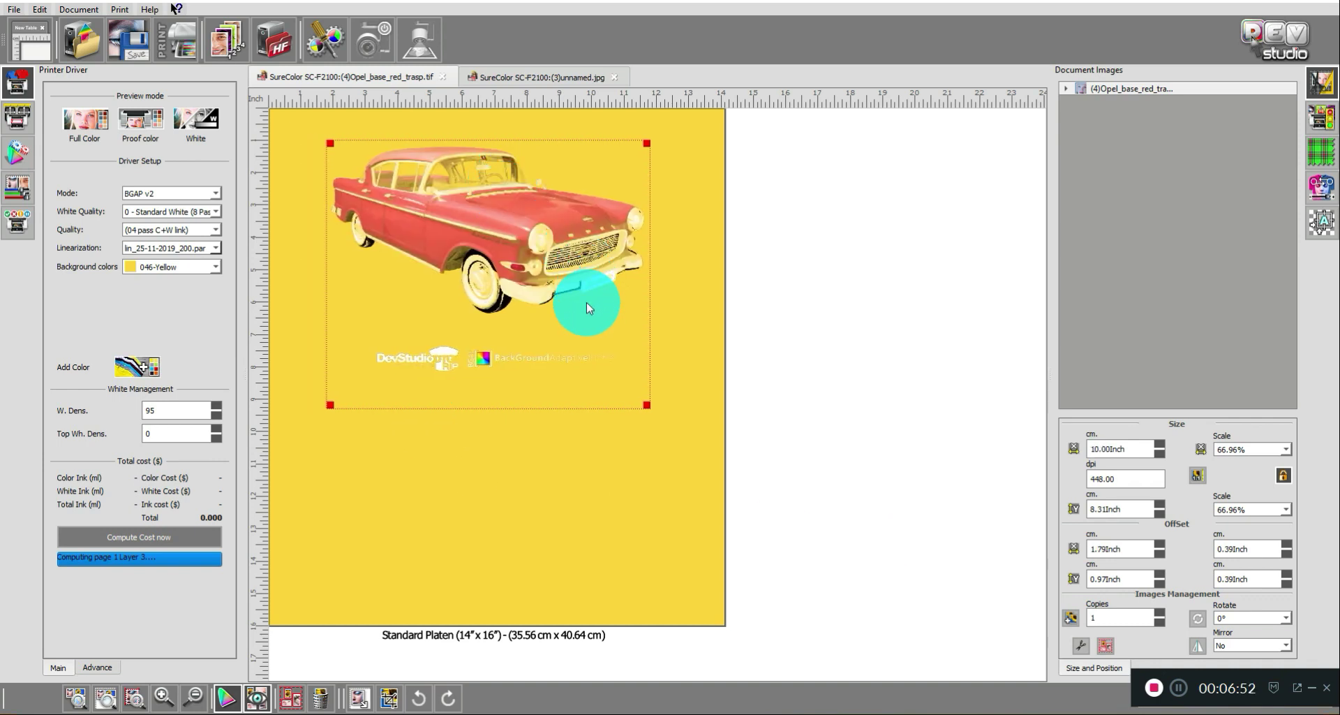
pyautogui.moveTo(551, 242); pyautogui.dragTo(552, 245)
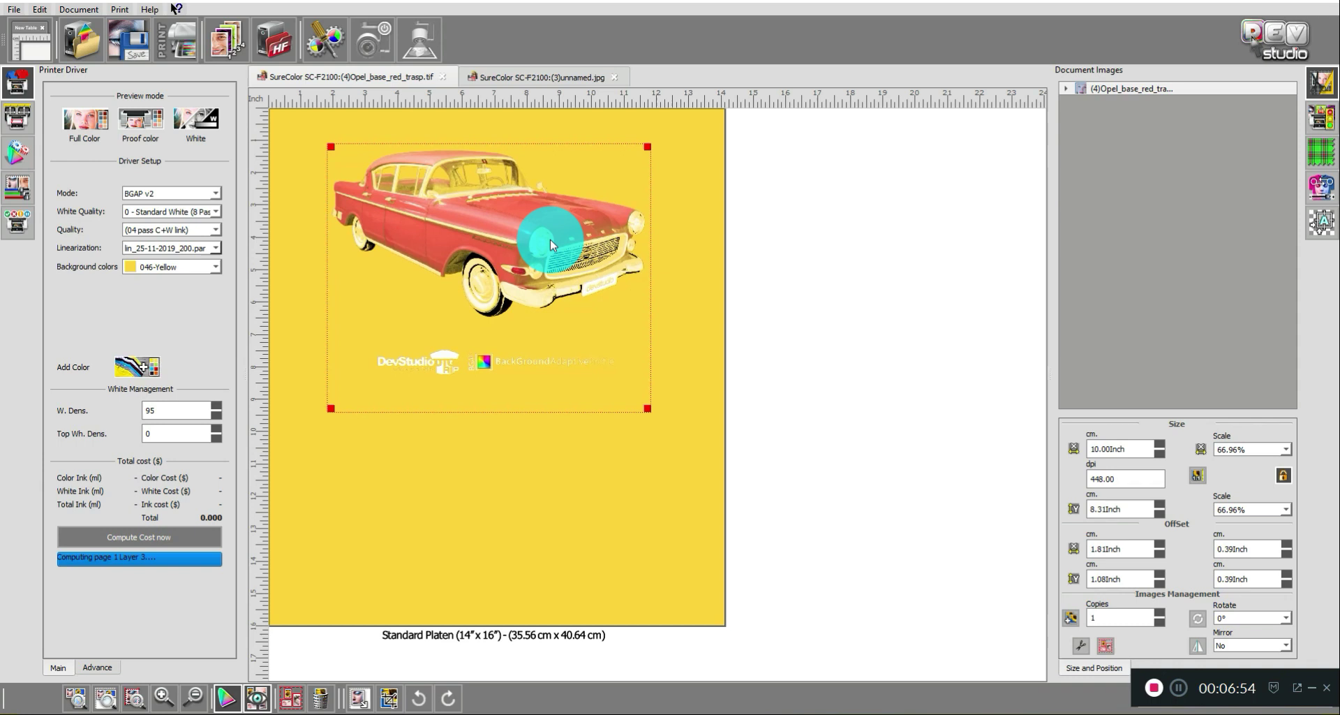
# - Turn off BGAP Color Shift for the car image in the advanced image editing options
pyautogui.click(1323, 214)
pyautogui.click(1323, 119)
pyautogui.click(1323, 150)
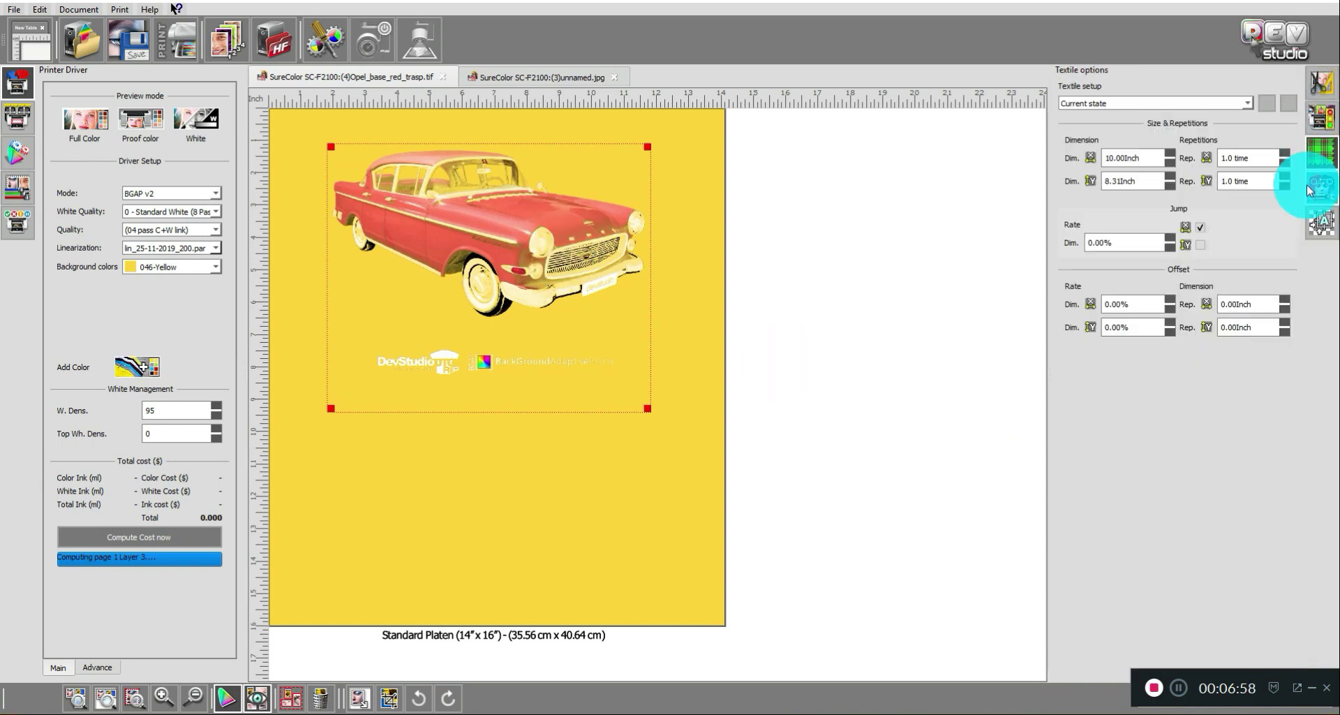
pyautogui.click(1308, 197)
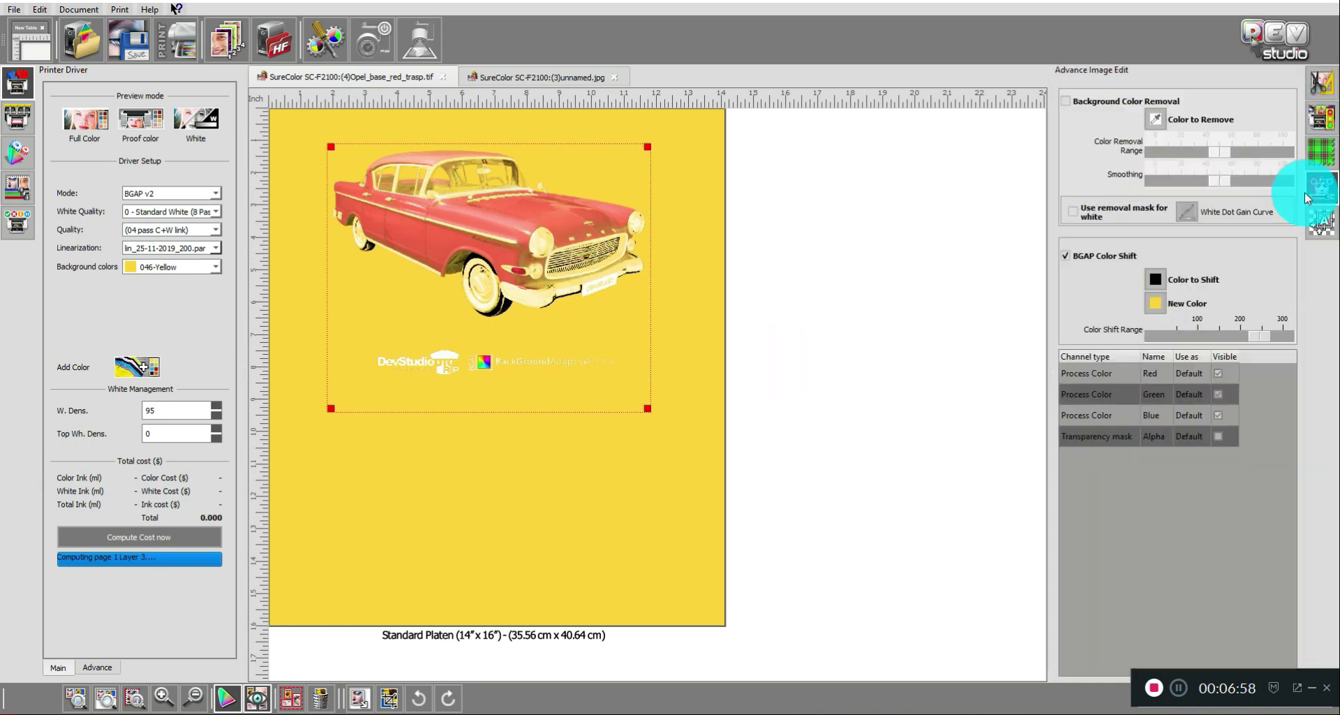
pyautogui.click(1067, 257)
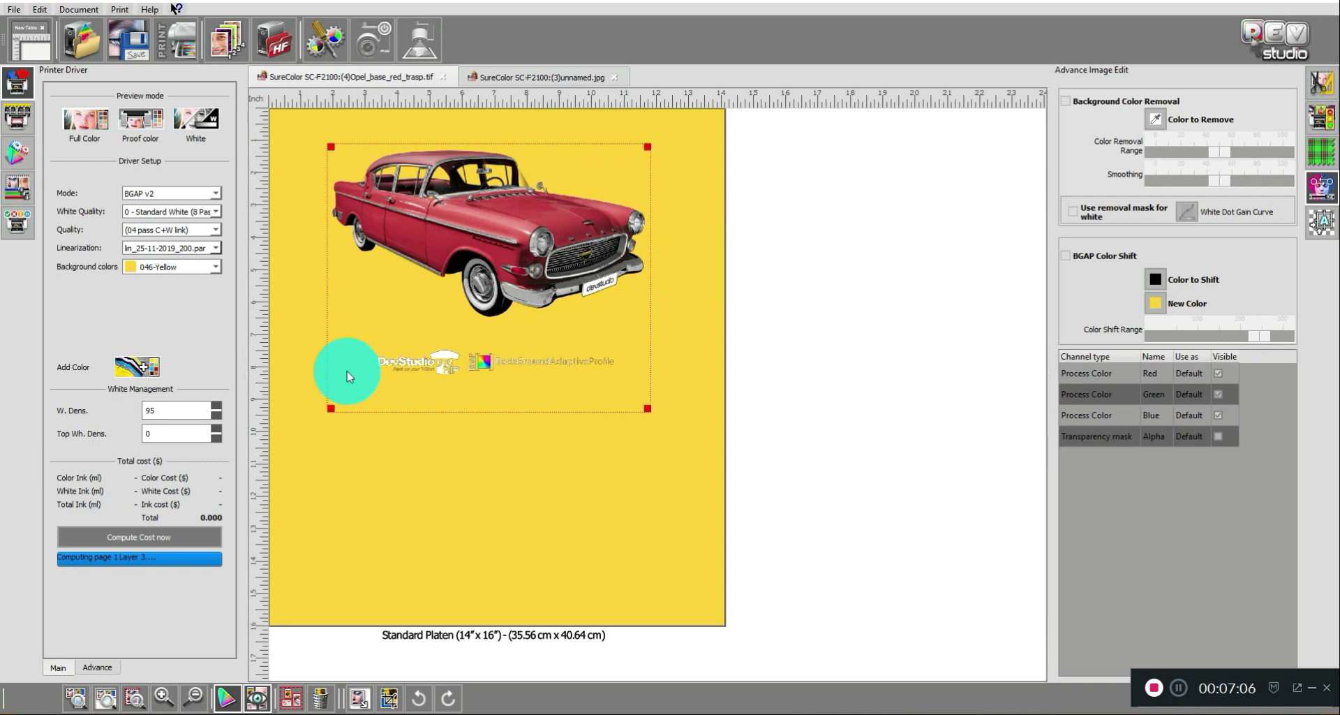
# - Try the Black T-Shirt mode on the car document, toggle Background Color Removal on and off, and return to BGAP v2
pyautogui.click(180, 198)
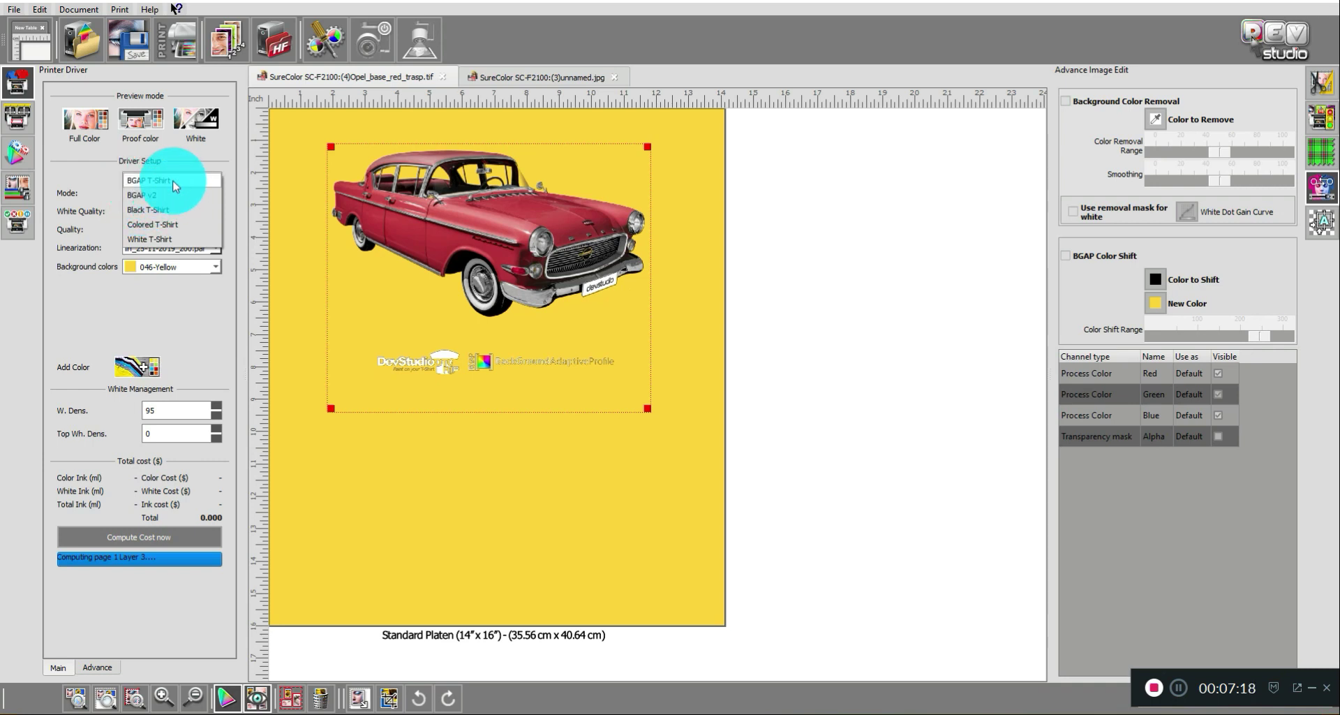
pyautogui.click(165, 213)
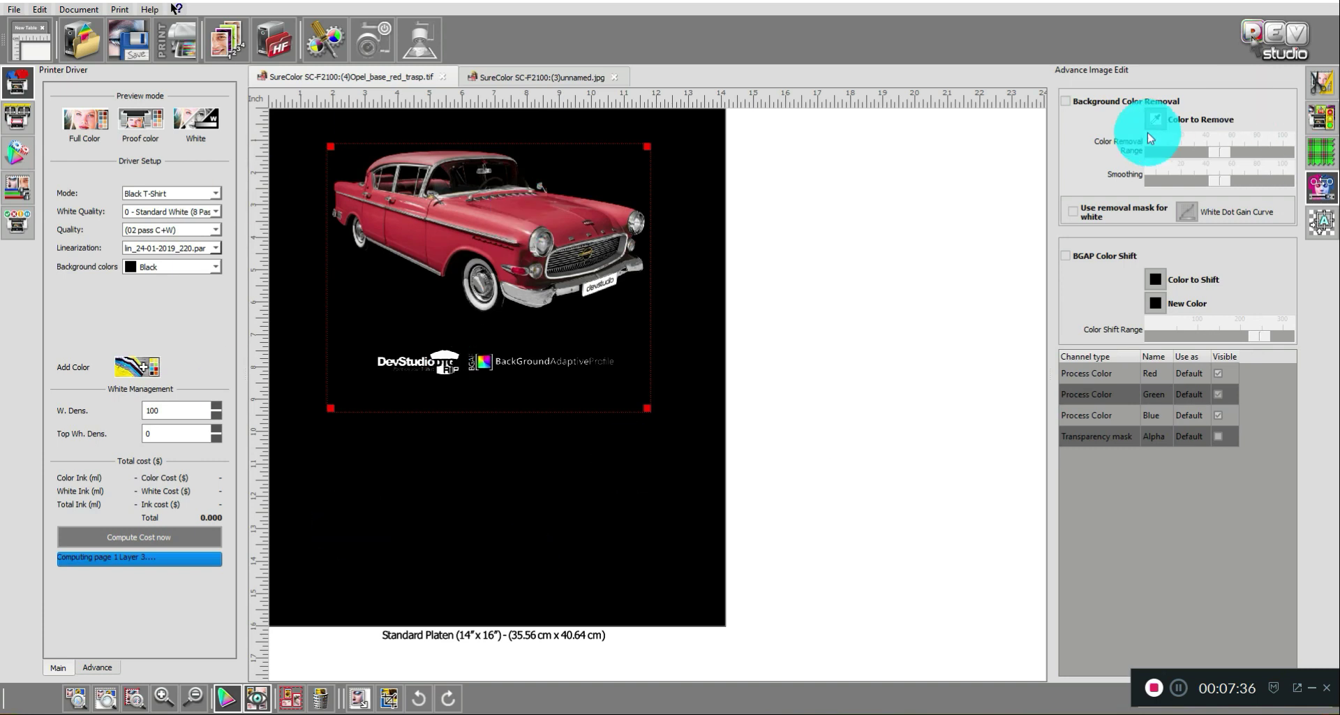
pyautogui.click(1066, 102)
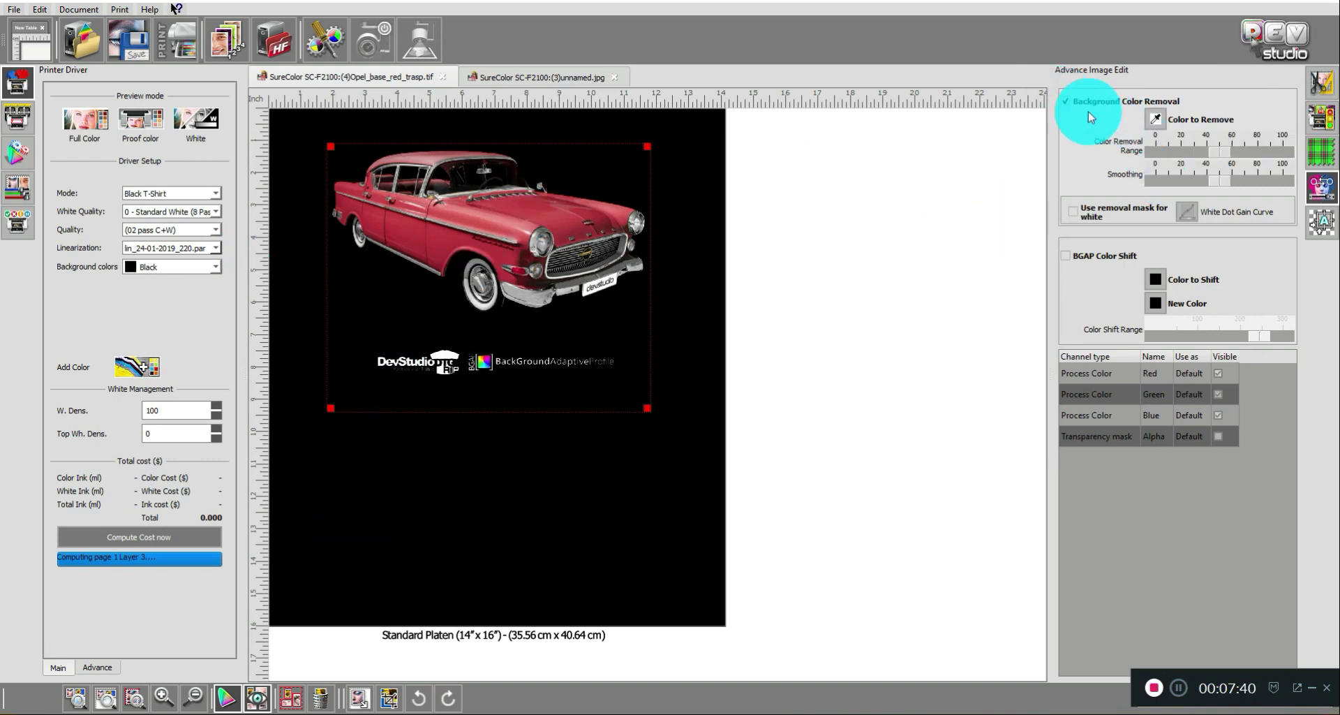
pyautogui.click(1068, 102)
pyautogui.click(166, 191)
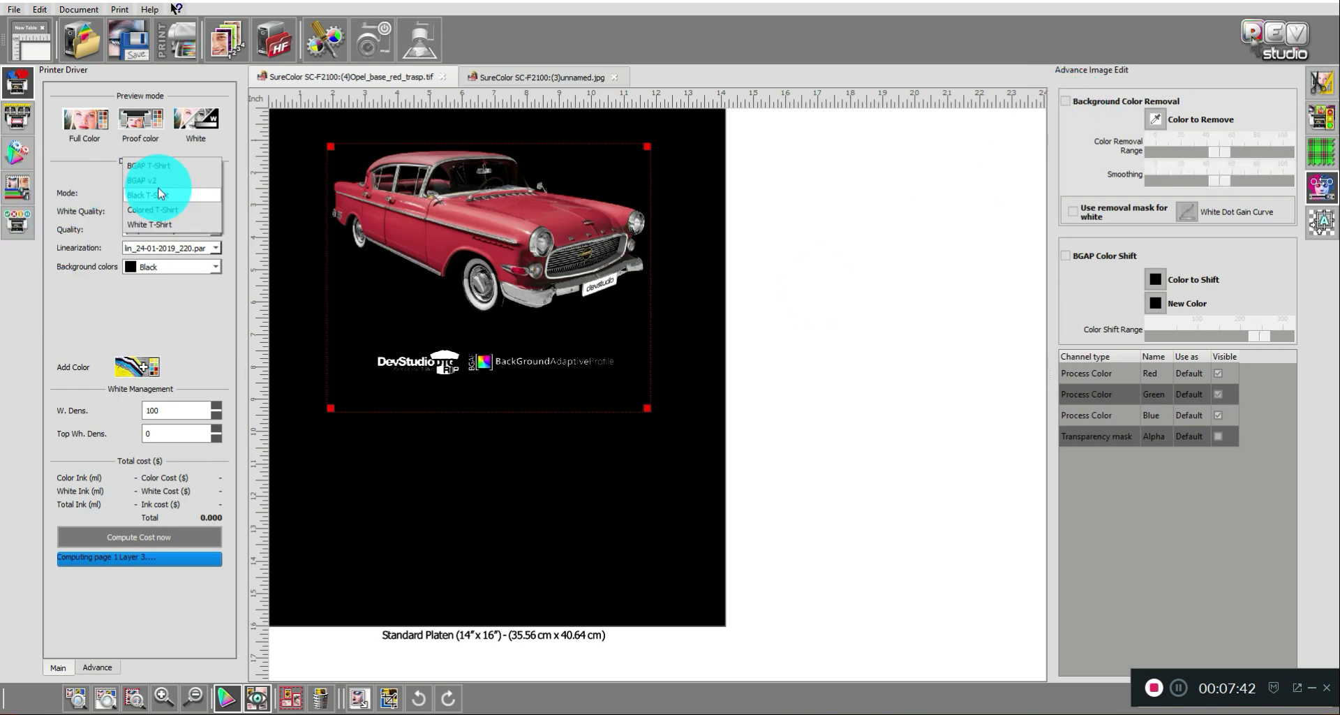
pyautogui.click(168, 181)
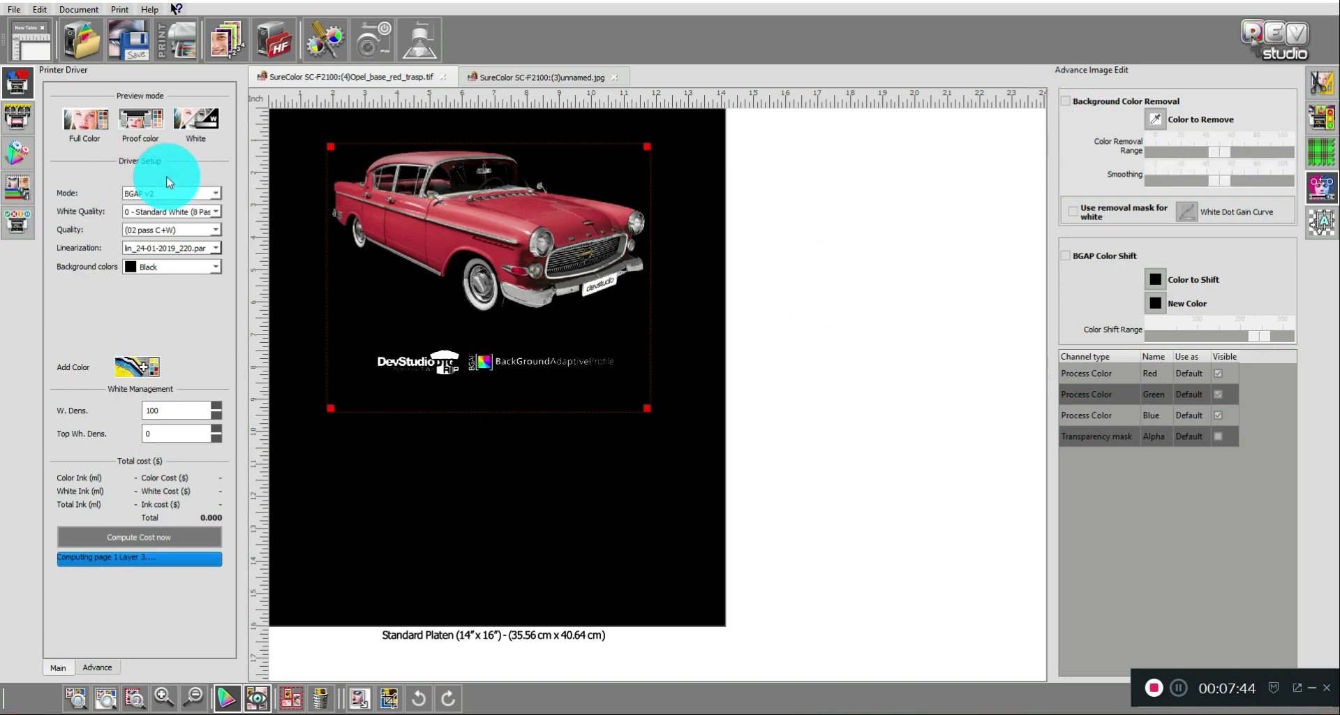
# - In the unnamed.jpg document, set the background color to 150-Green Bottle
pyautogui.click(528, 69)
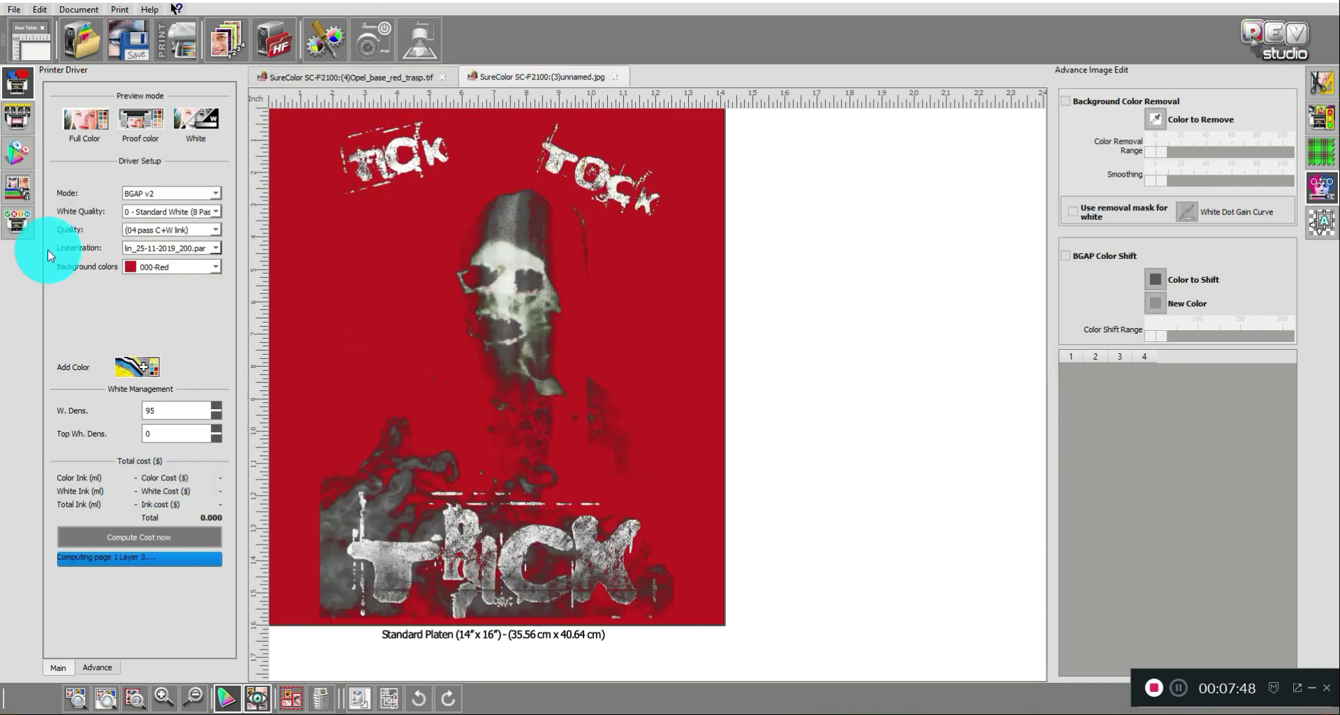
pyautogui.click(170, 267)
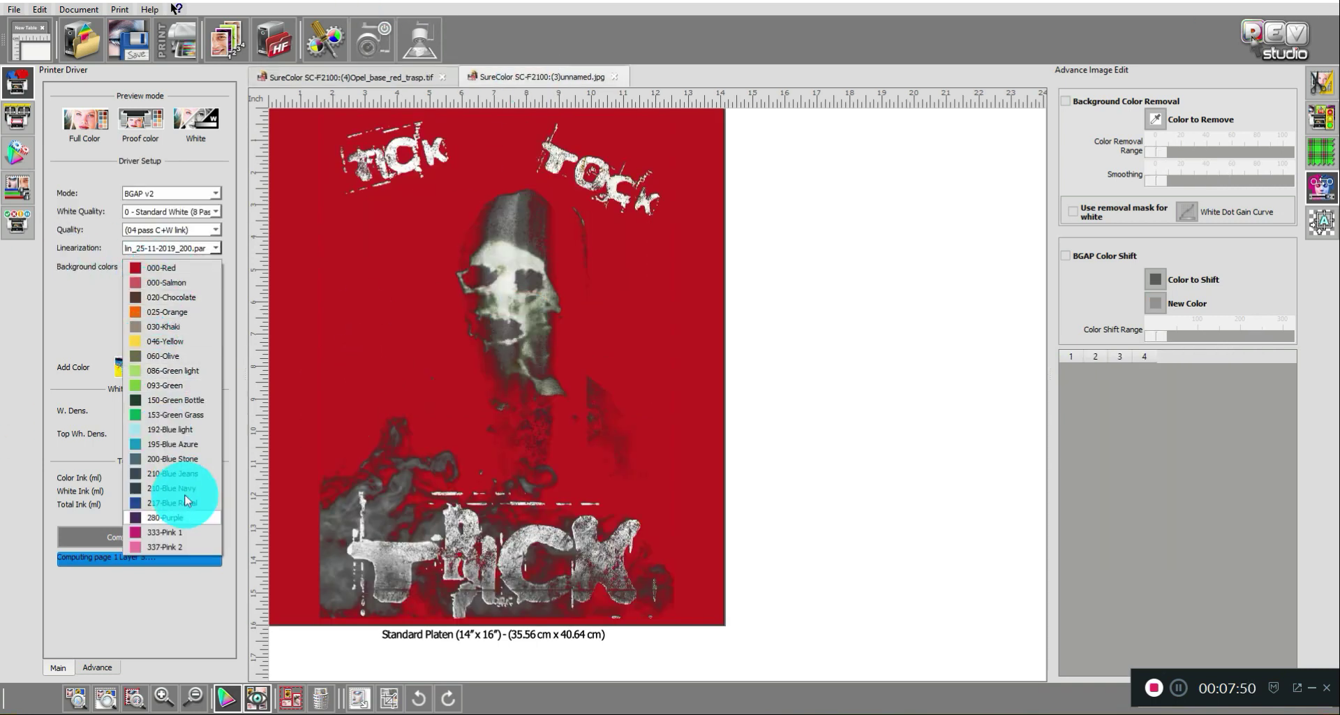
pyautogui.click(186, 410)
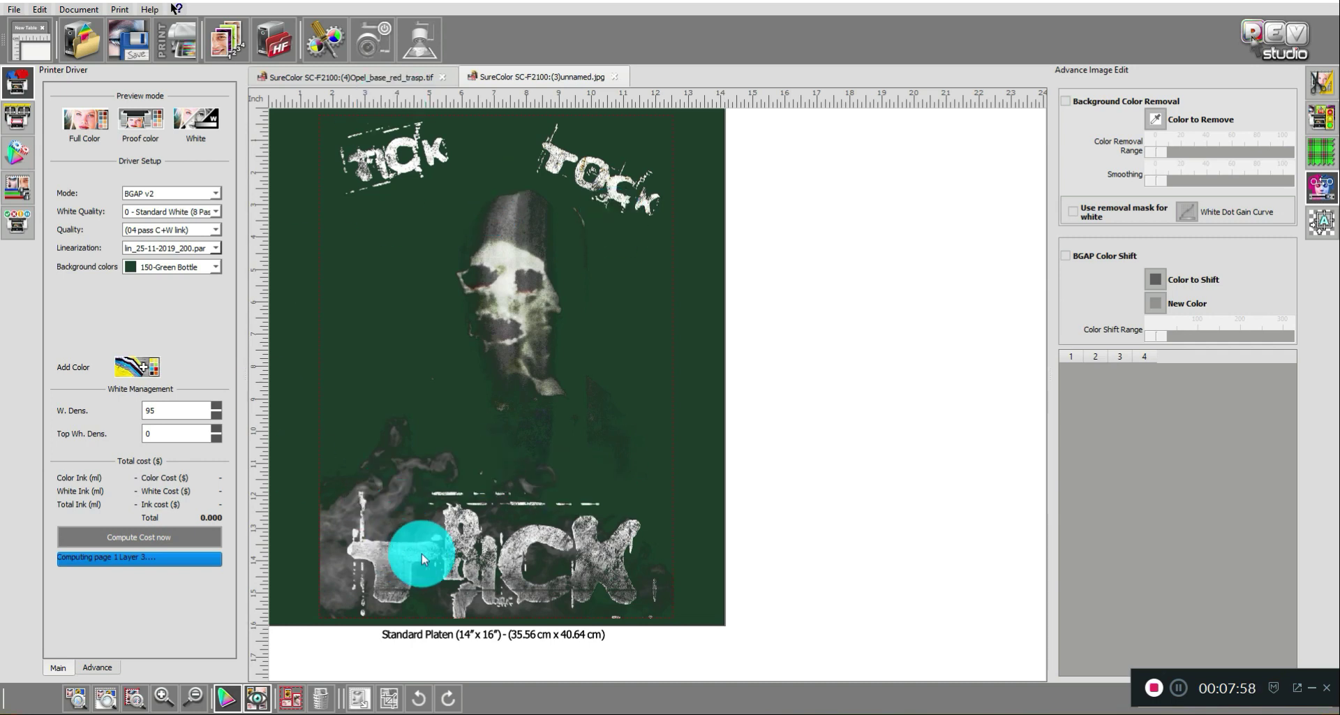
# - In the Opel_base_red_trasp.tif document, try the Colored T-Shirt mode followed by the White T-Shirt mode
pyautogui.click(344, 78)
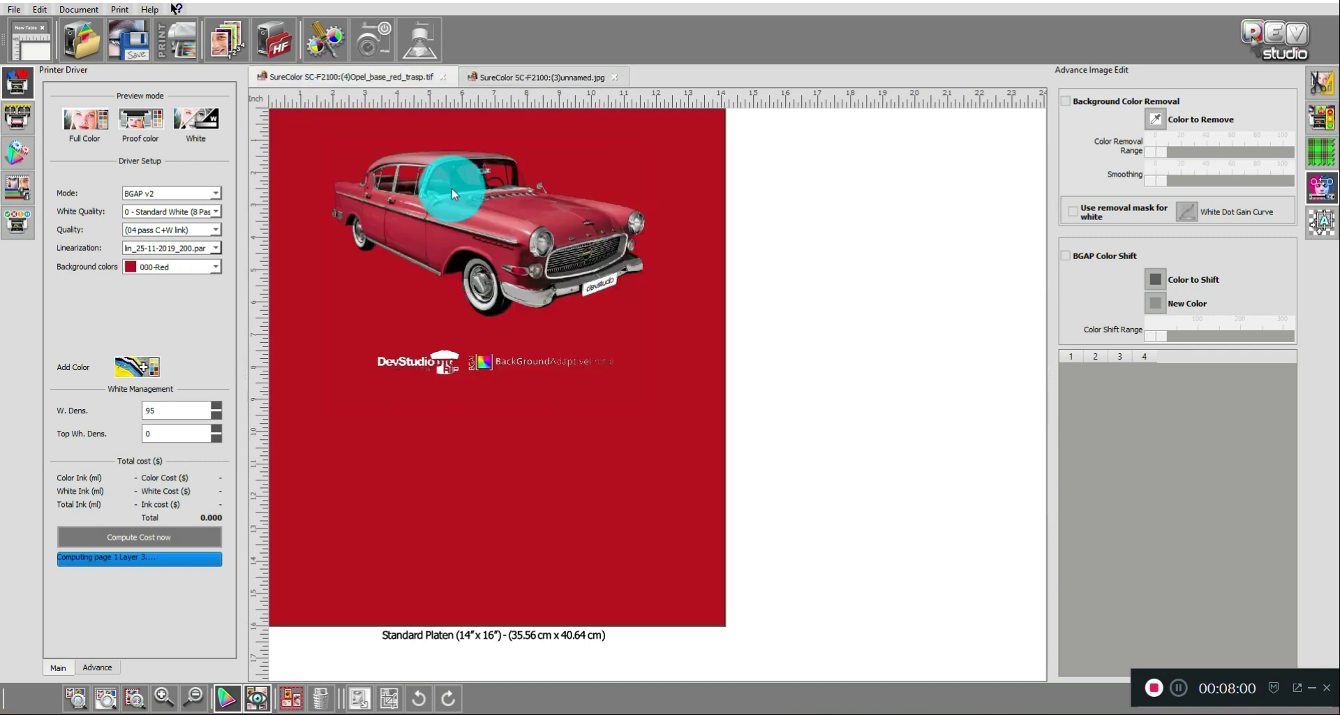
pyautogui.click(175, 194)
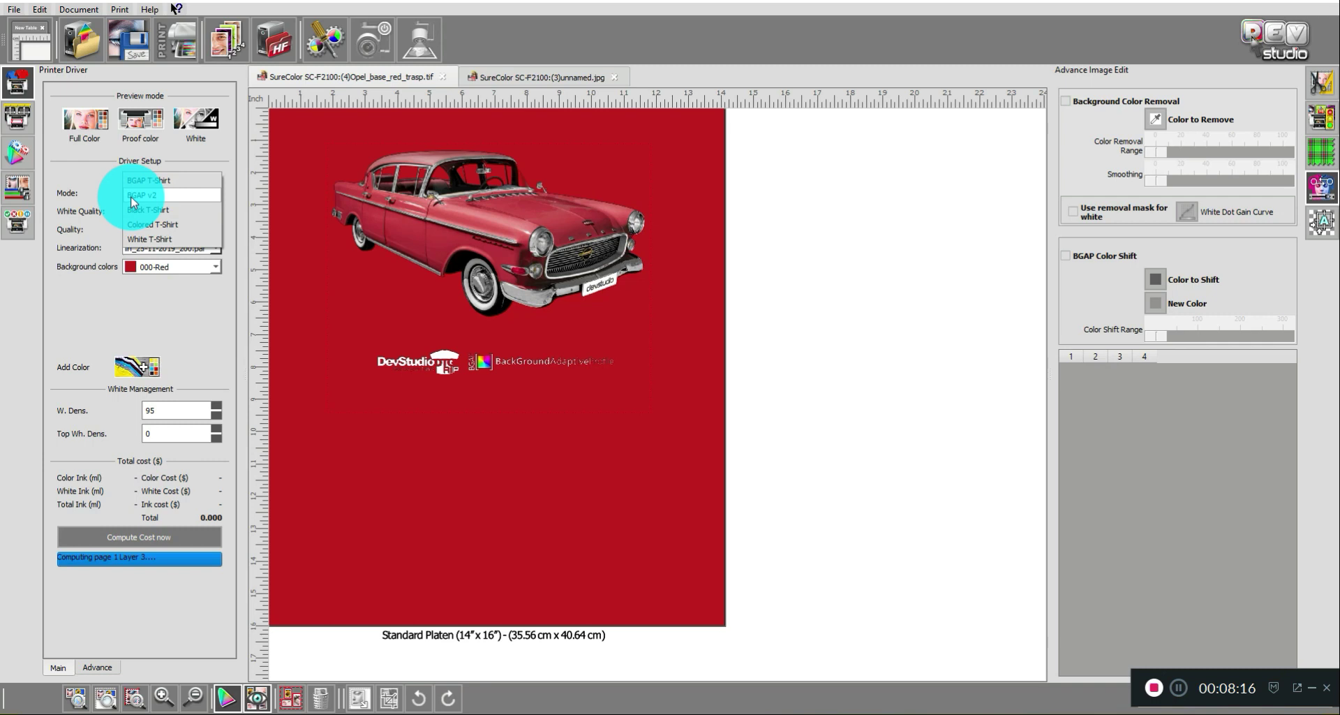
pyautogui.click(171, 226)
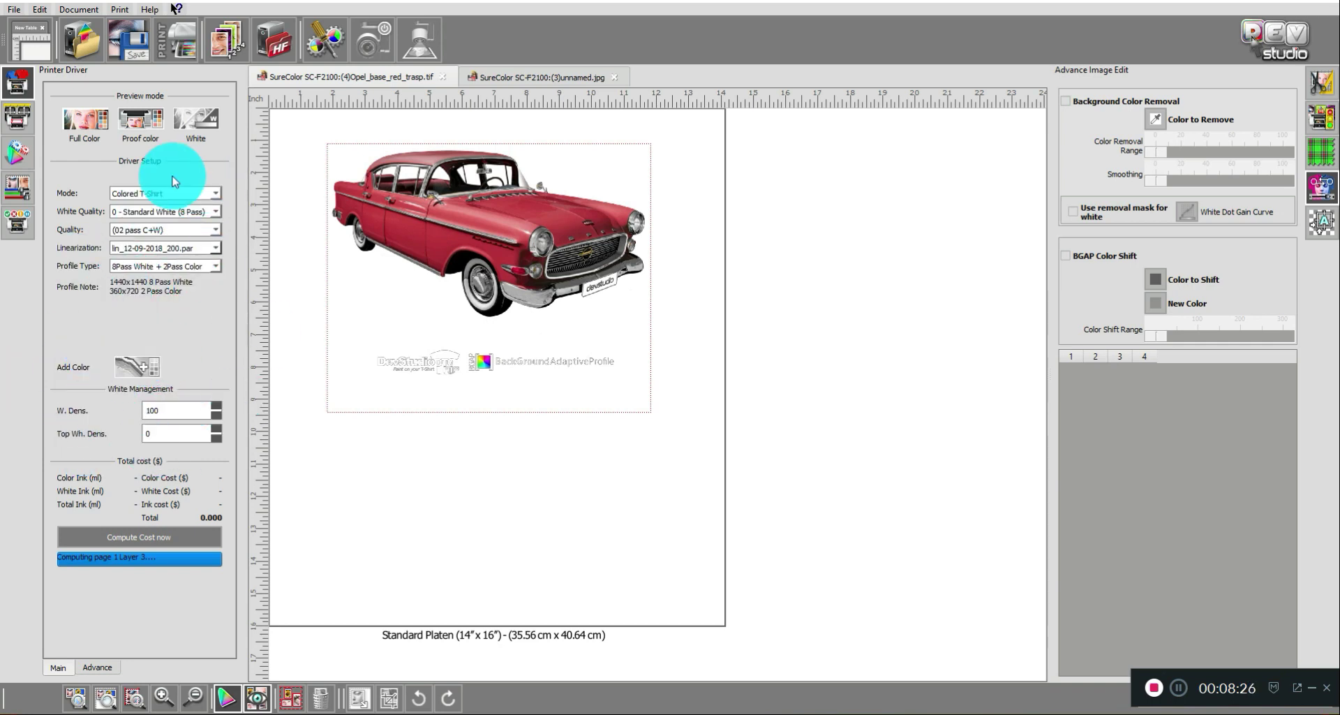
pyautogui.click(157, 194)
pyautogui.click(162, 204)
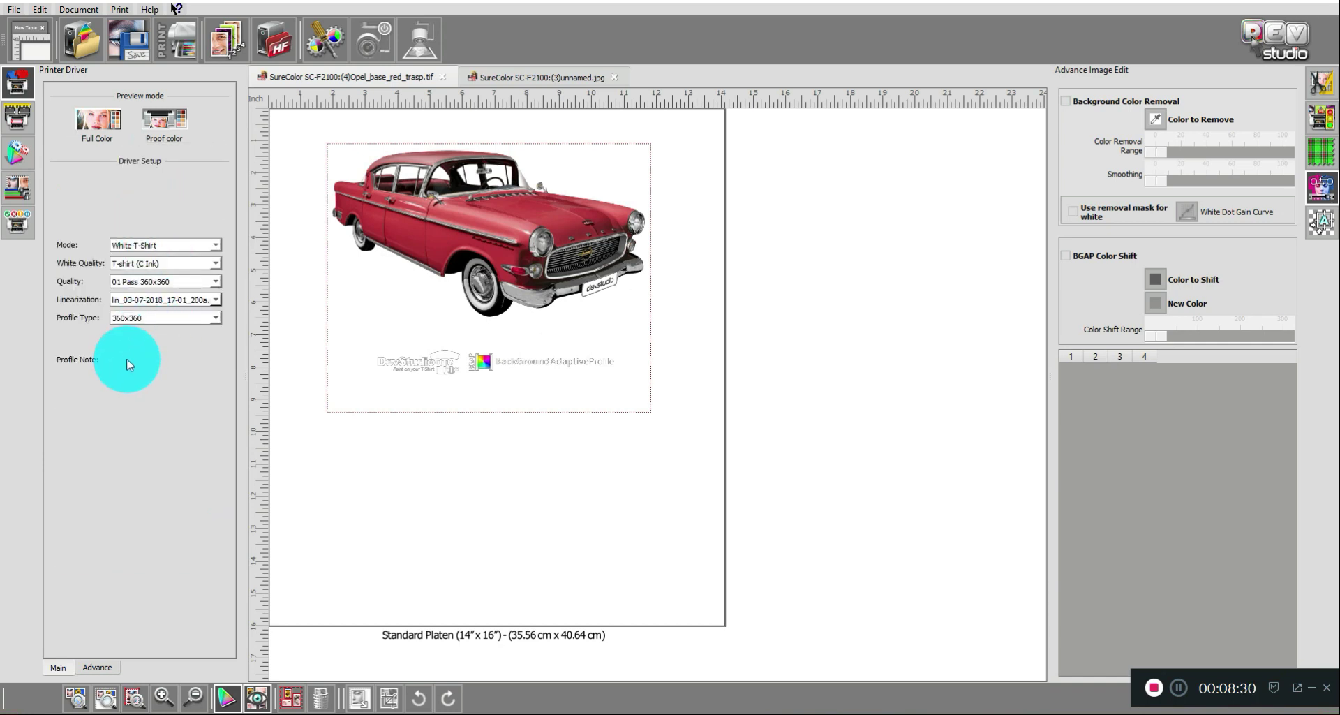
# - Review the White T-Shirt mode's profile type and quality choices, and set the mode back to BGAP v2
pyautogui.click(188, 317)
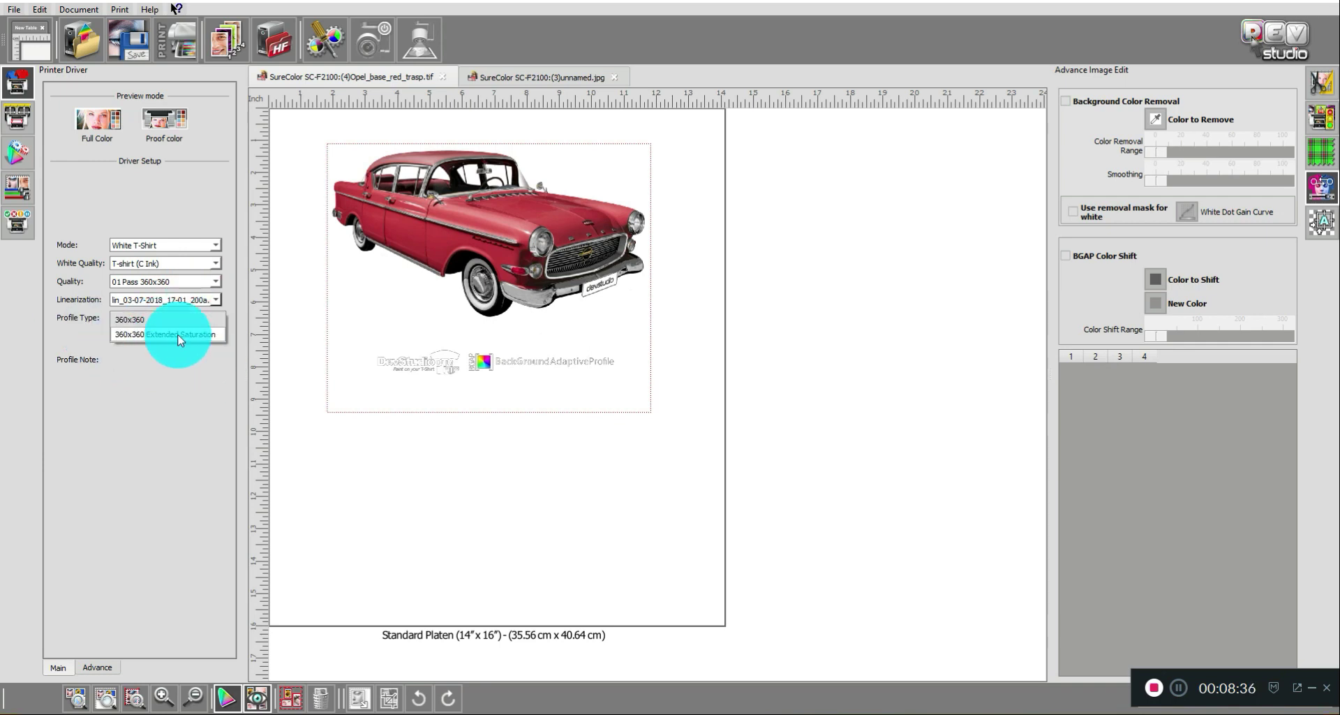
pyautogui.click(178, 287)
pyautogui.click(174, 288)
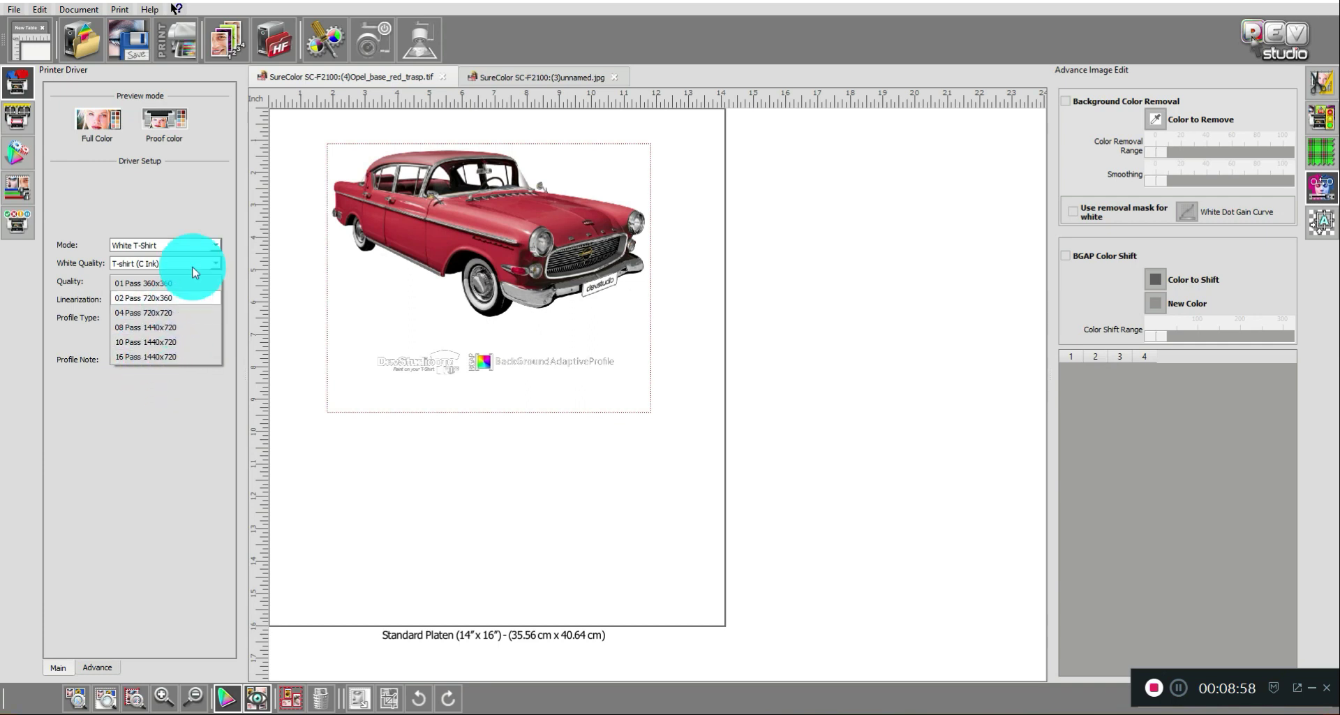
pyautogui.click(202, 181)
pyautogui.click(198, 244)
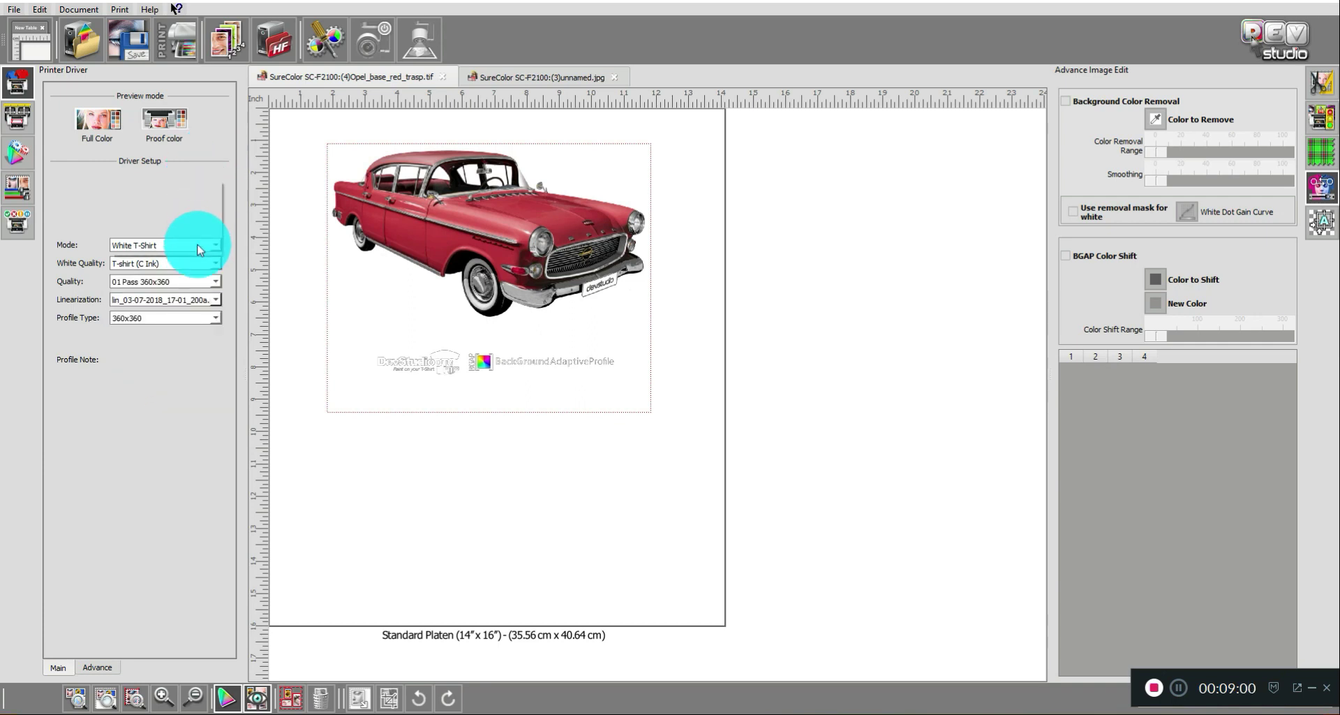
pyautogui.click(179, 203)
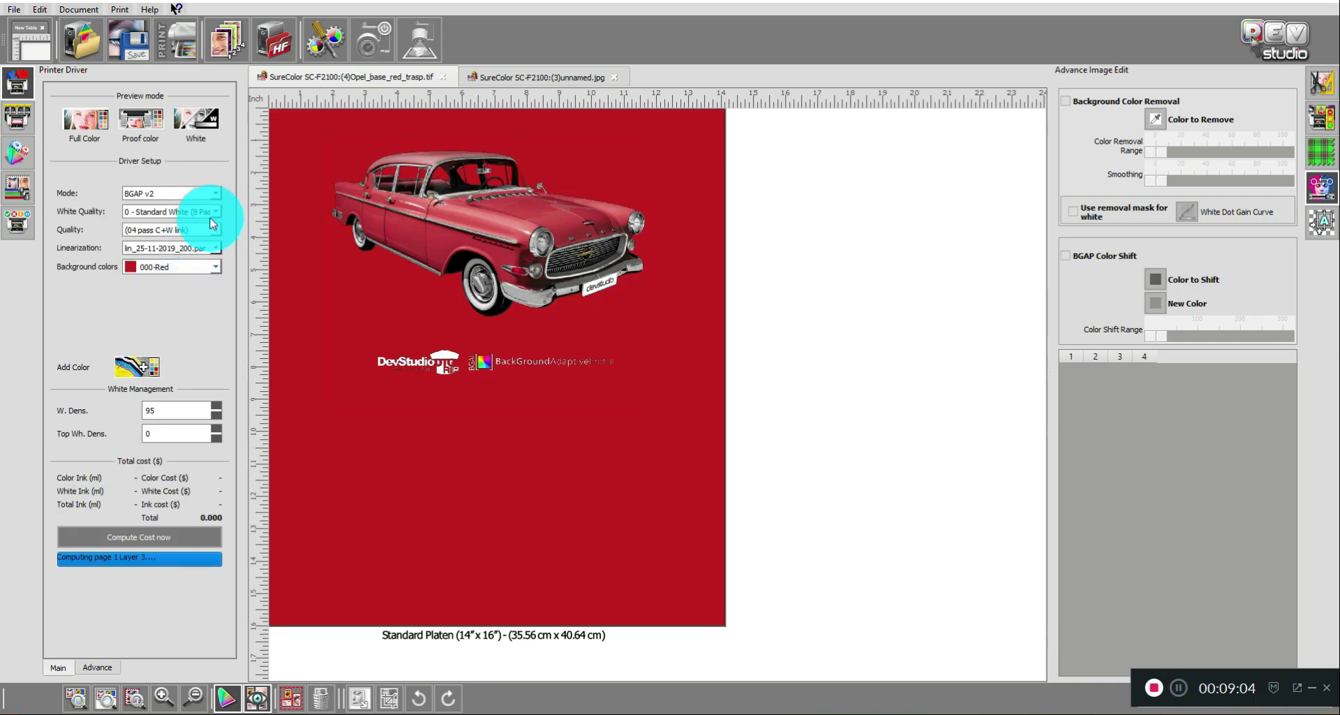
# - Review the White Quality and Quality choices of the BGAP v2 mode and set the white density to 70
pyautogui.click(209, 211)
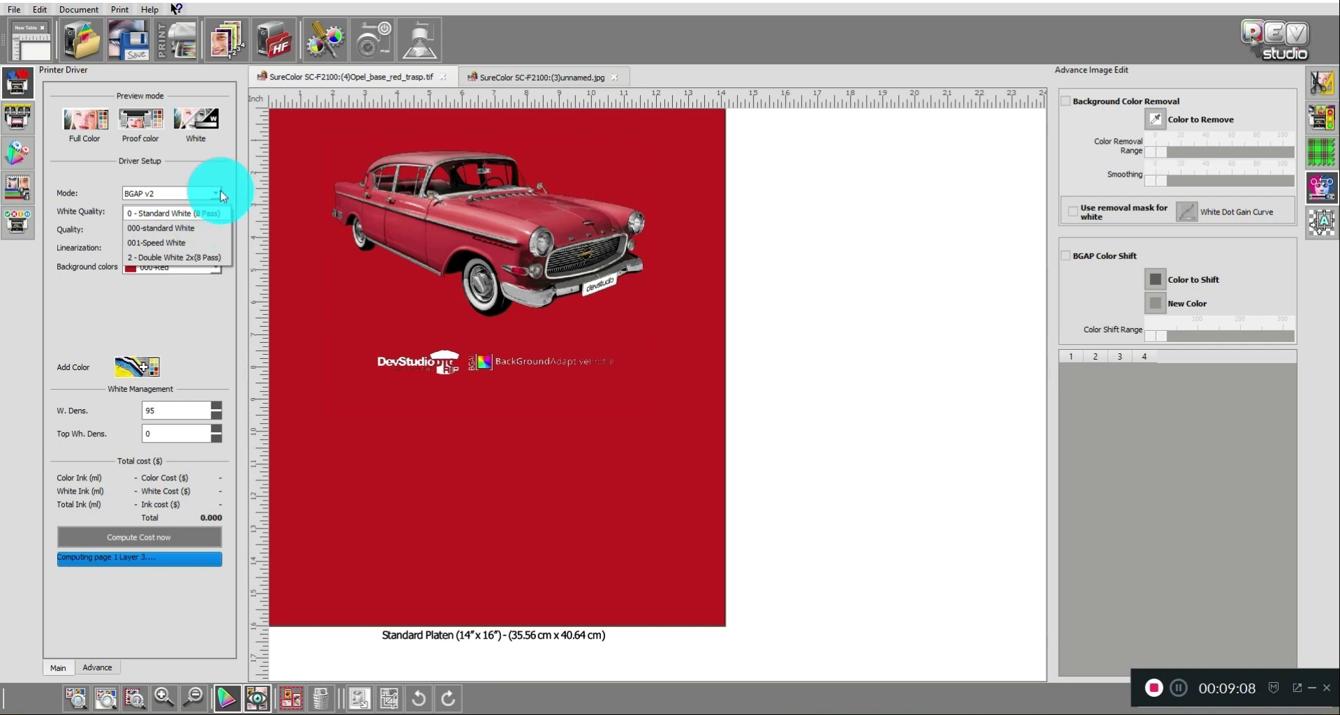
pyautogui.click(221, 183)
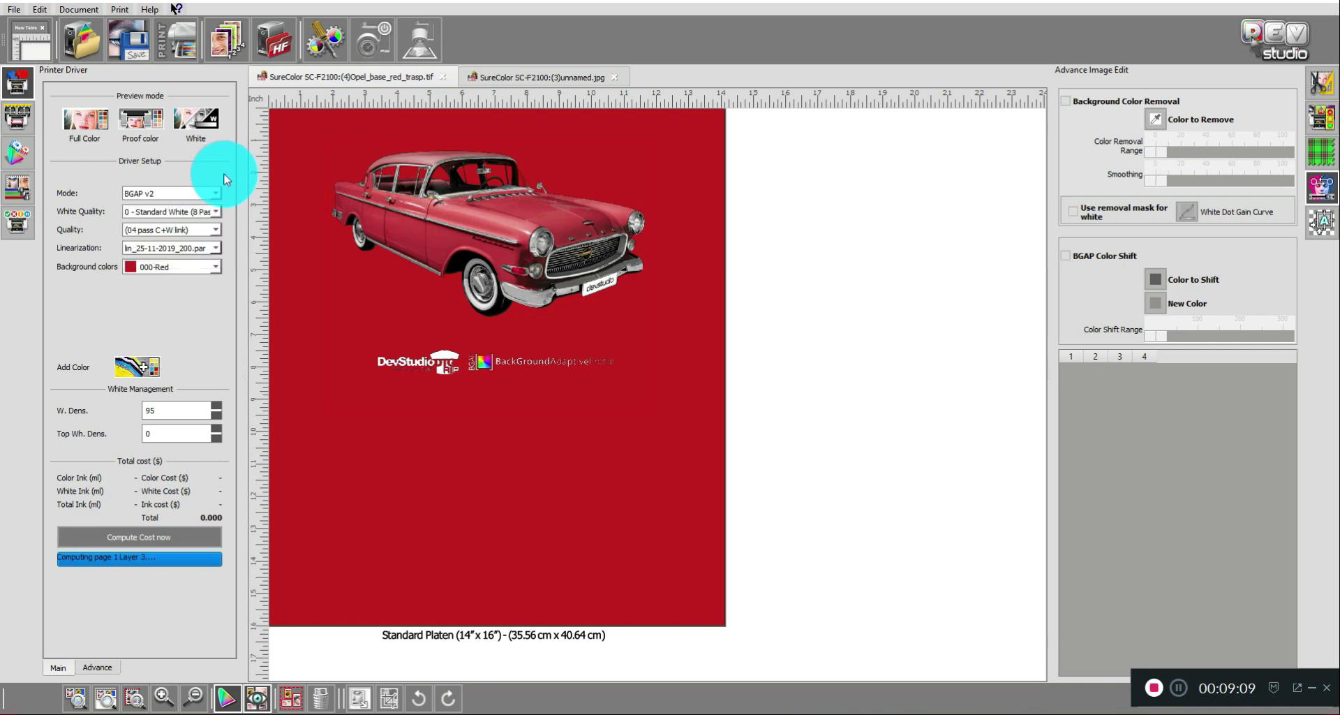
pyautogui.click(209, 234)
pyautogui.click(209, 232)
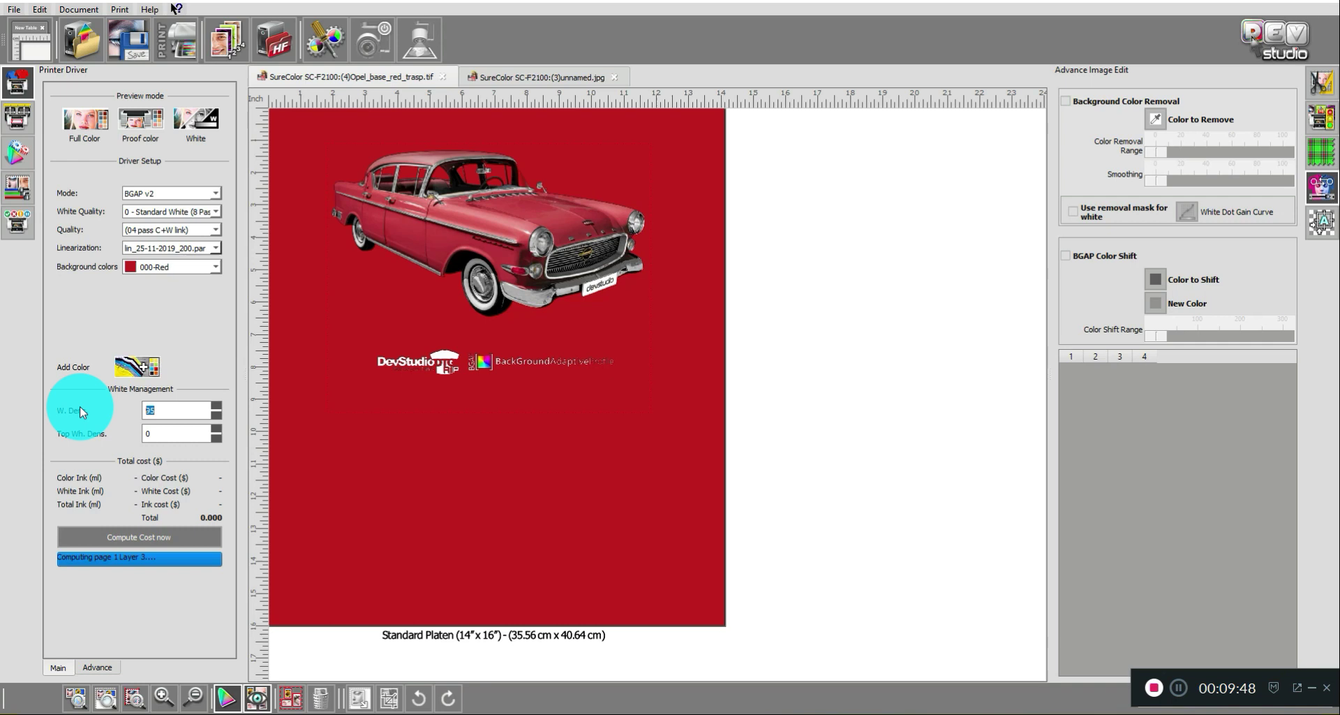
pyautogui.doubleClick(180, 416)
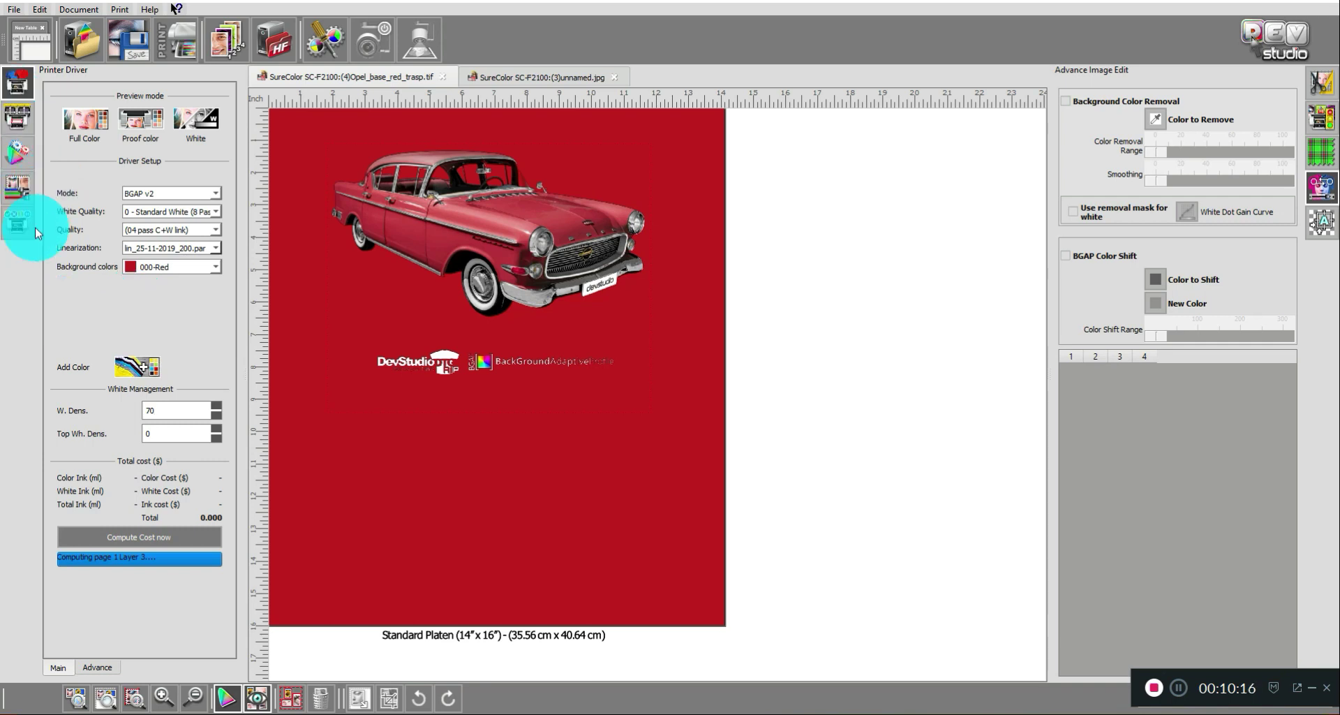
# - Look through the platen, color management and output color correction settings, and return to the printer driver settings
pyautogui.click(13, 115)
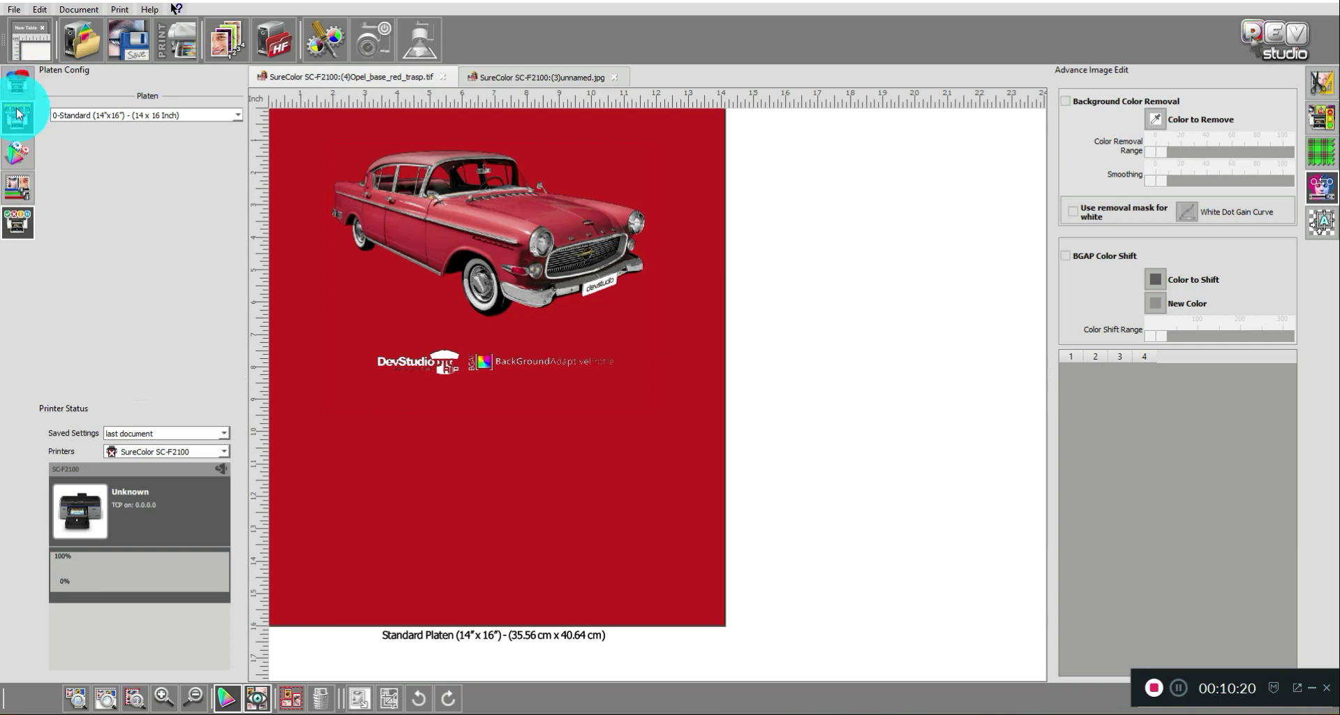
pyautogui.click(17, 155)
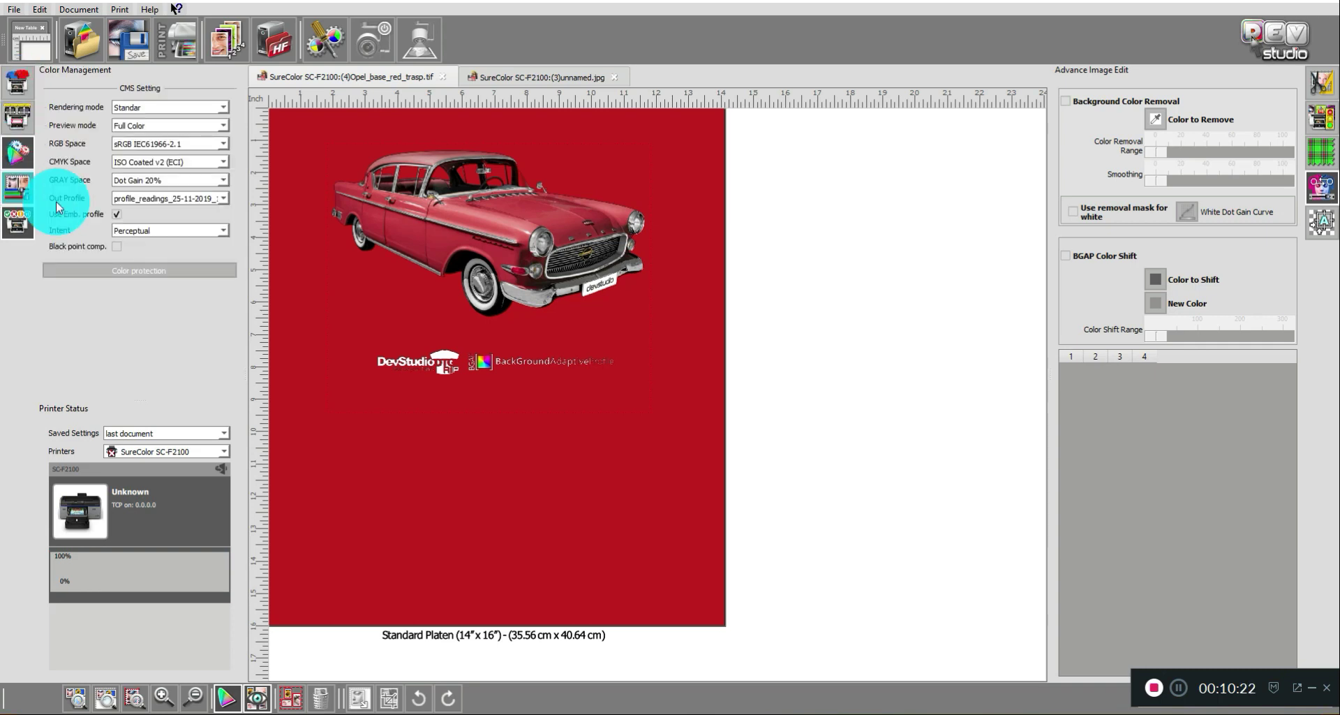
pyautogui.click(17, 186)
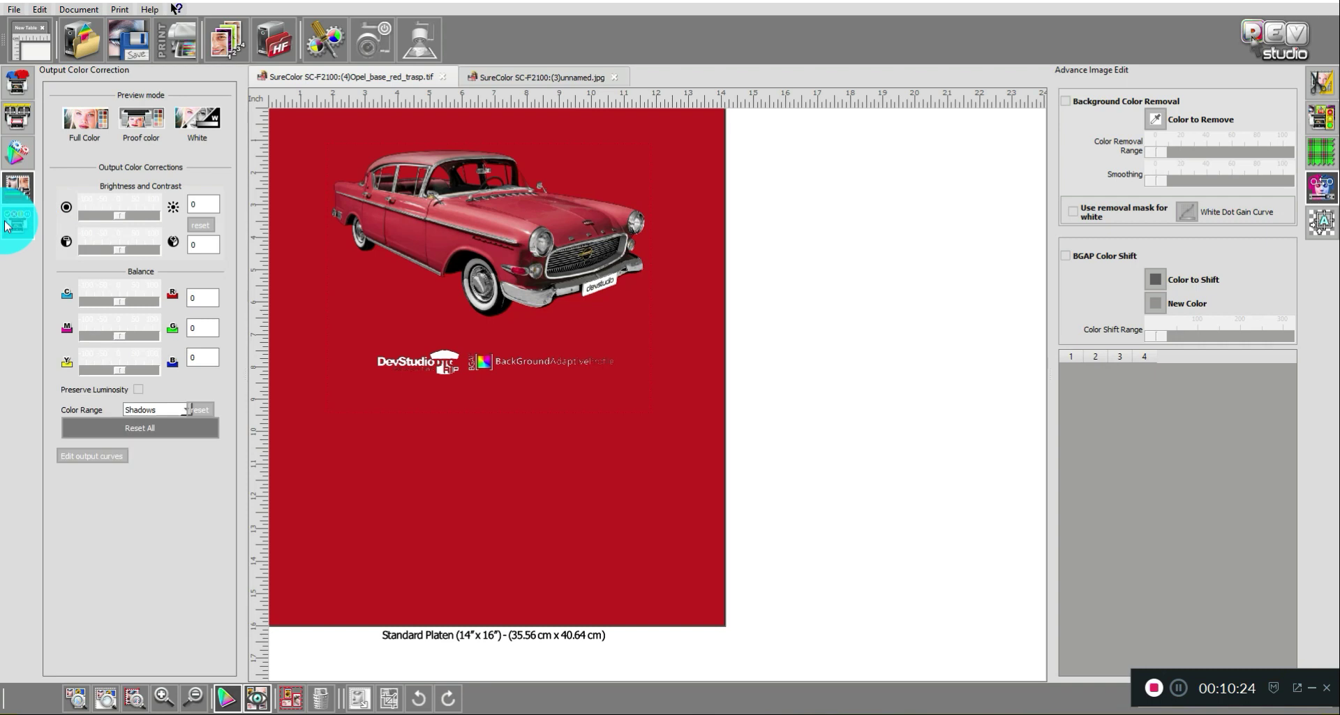
pyautogui.click(17, 83)
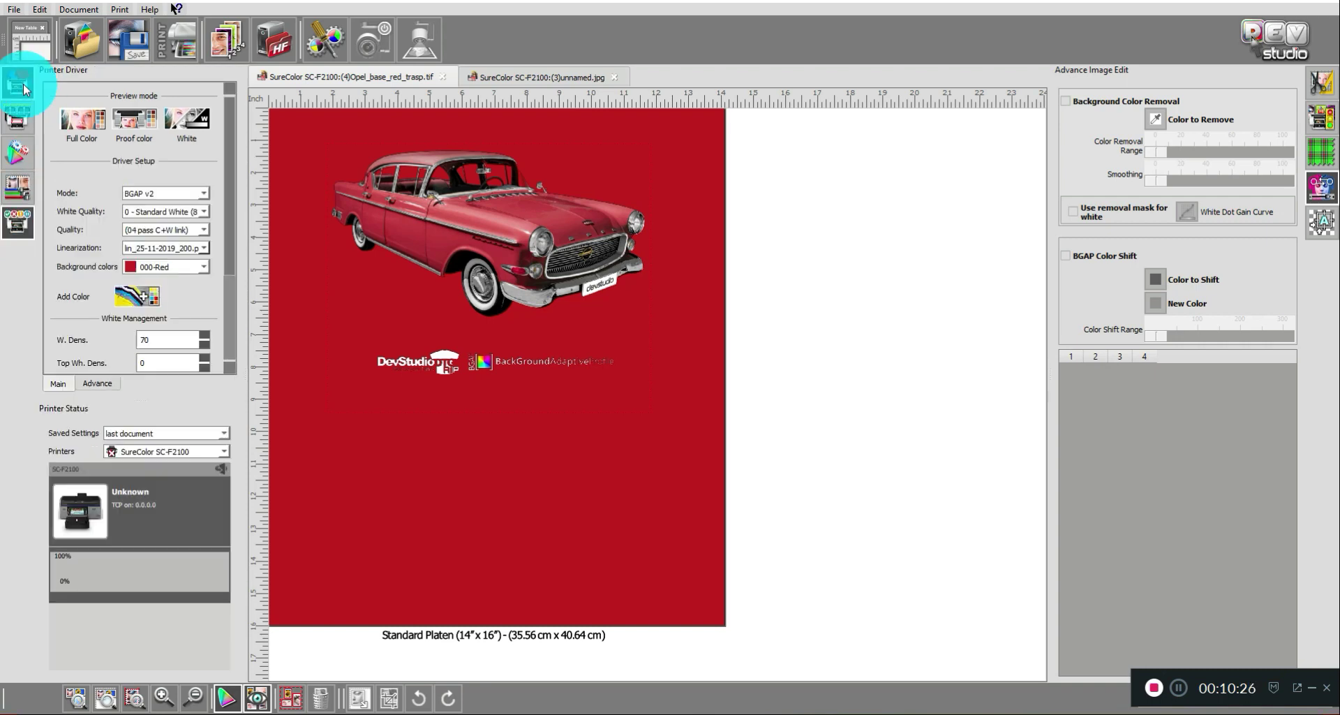
# - Examine the page drying time choices in the driver's advanced options, and select the car image
pyautogui.click(99, 384)
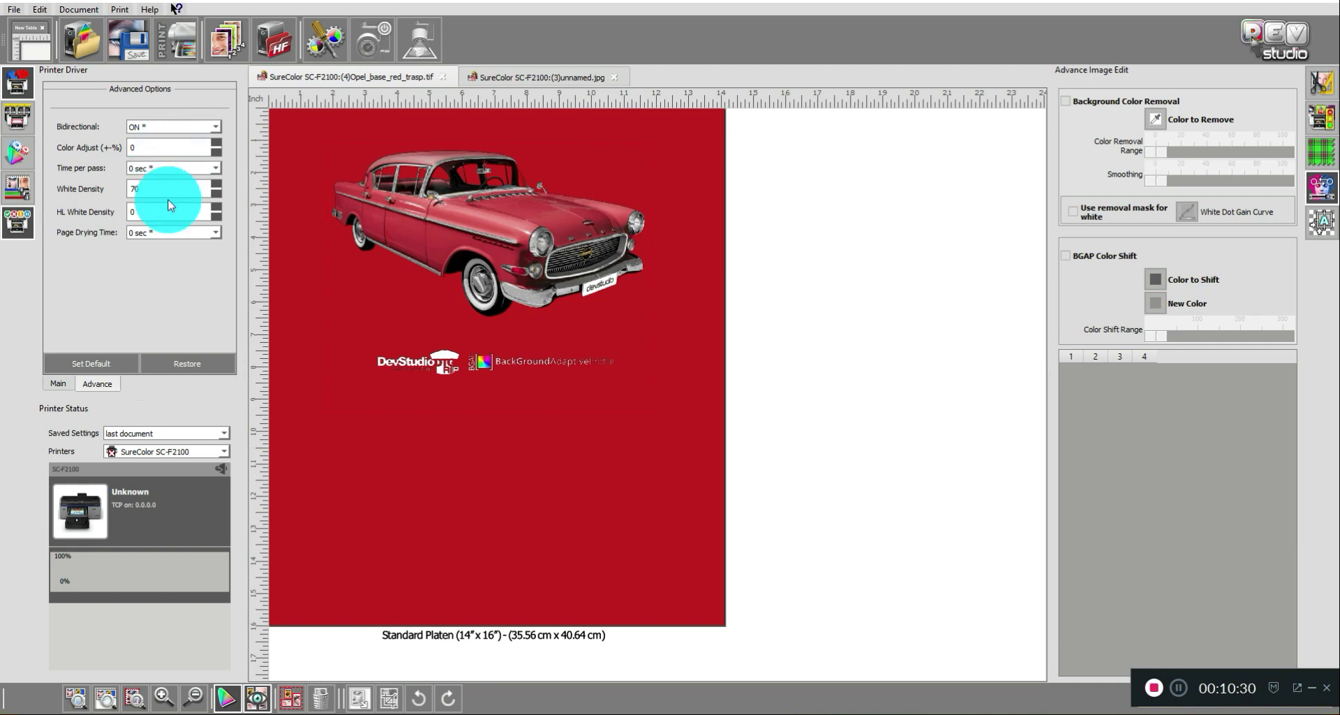
pyautogui.click(154, 234)
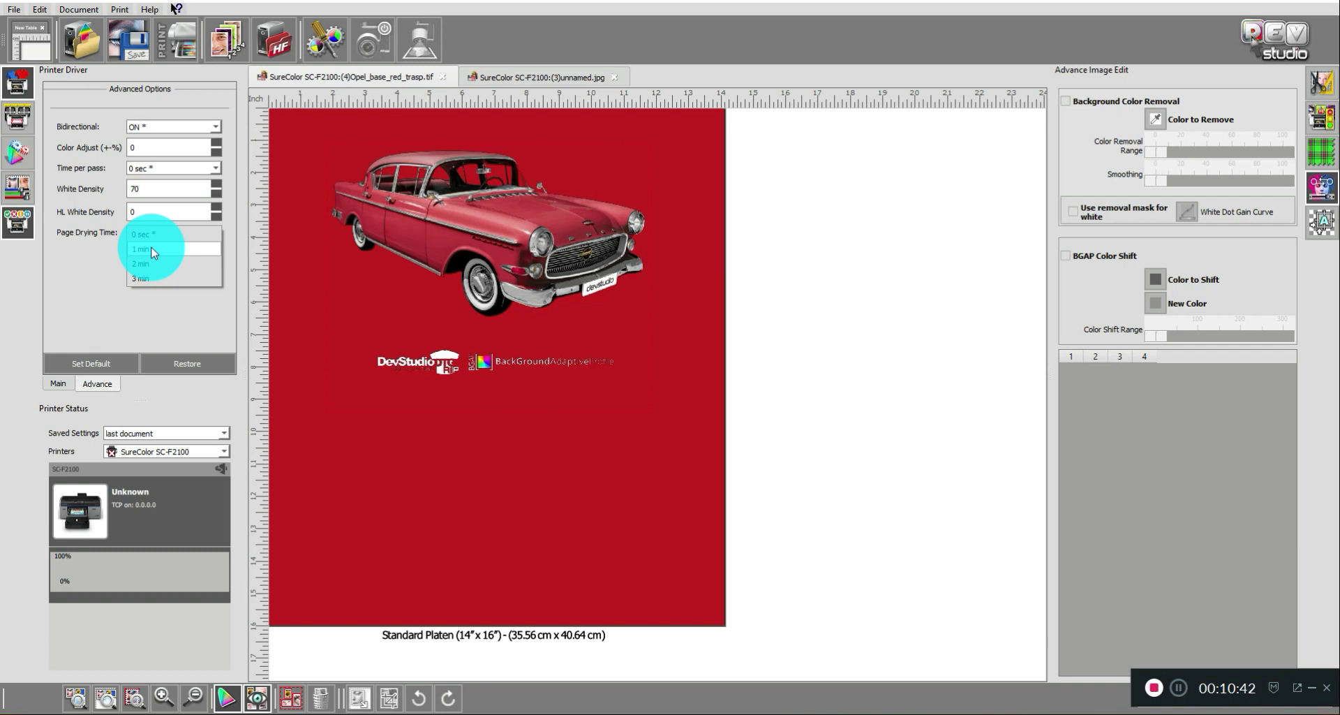
pyautogui.click(88, 260)
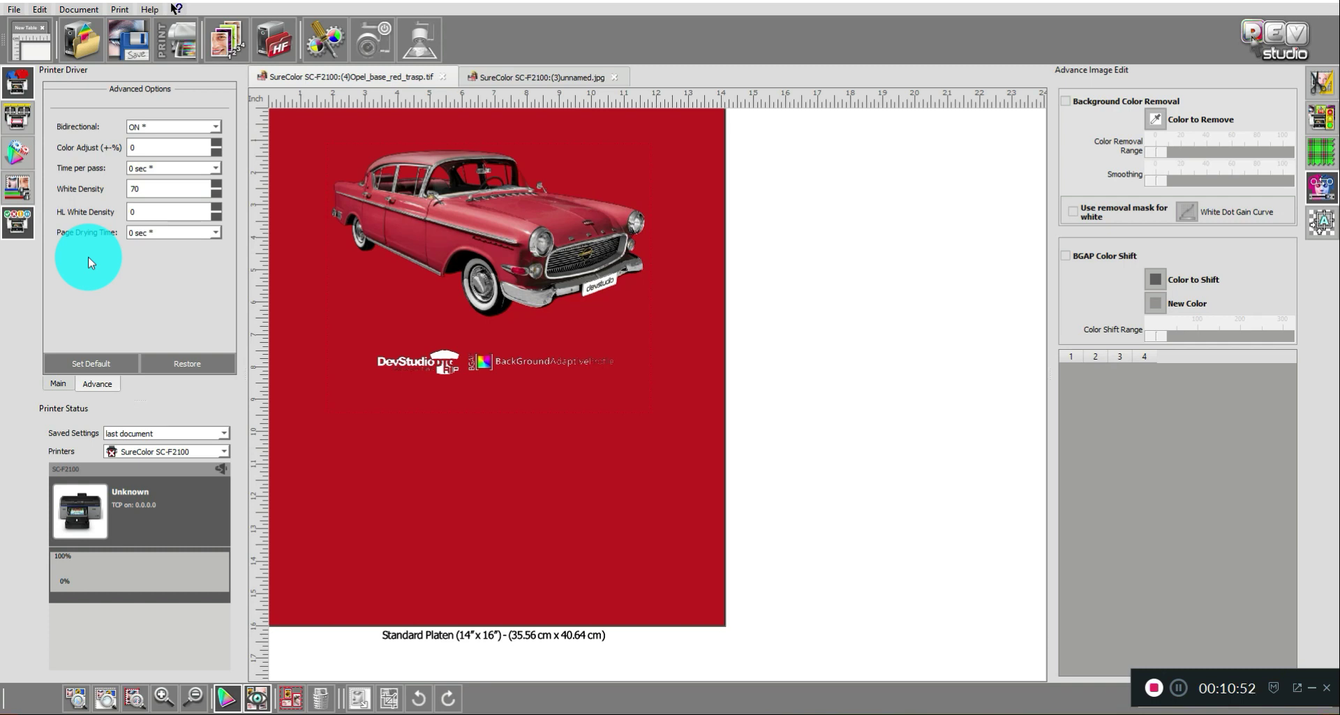
pyautogui.click(462, 183)
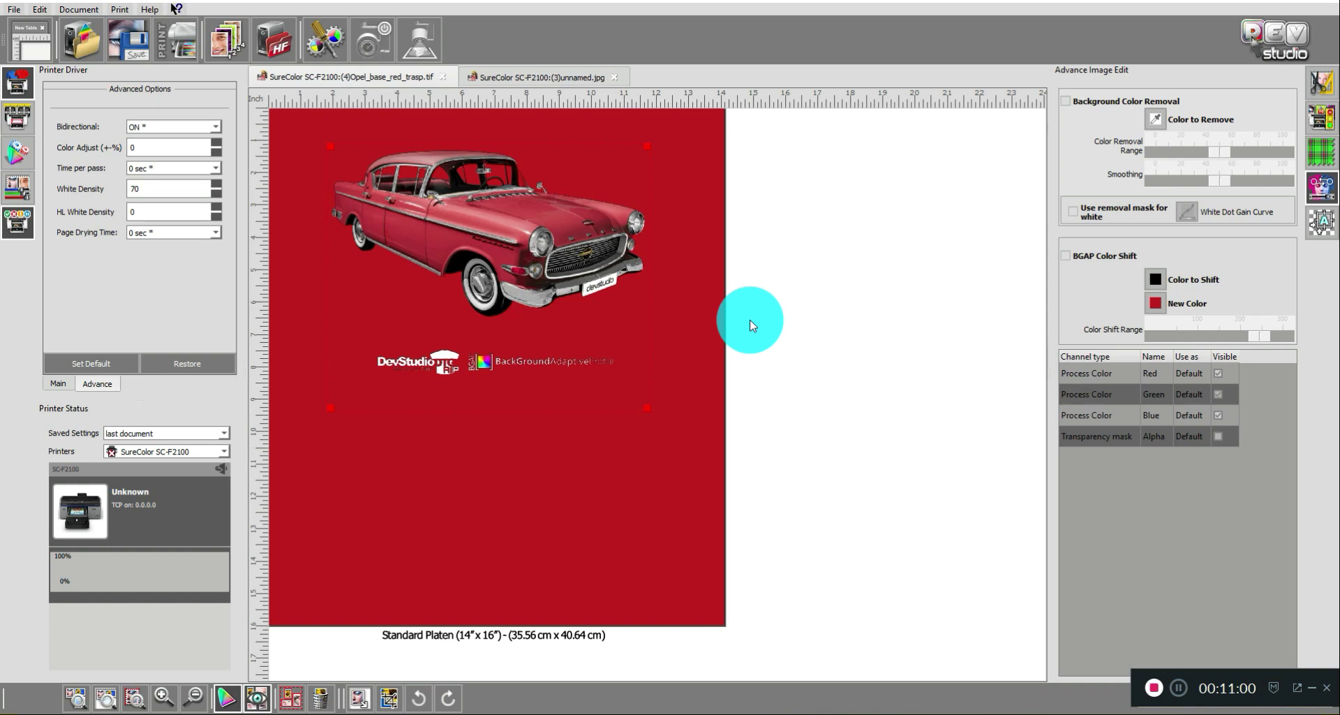
# - Set the number of copies for the car image to 10
pyautogui.click(1320, 233)
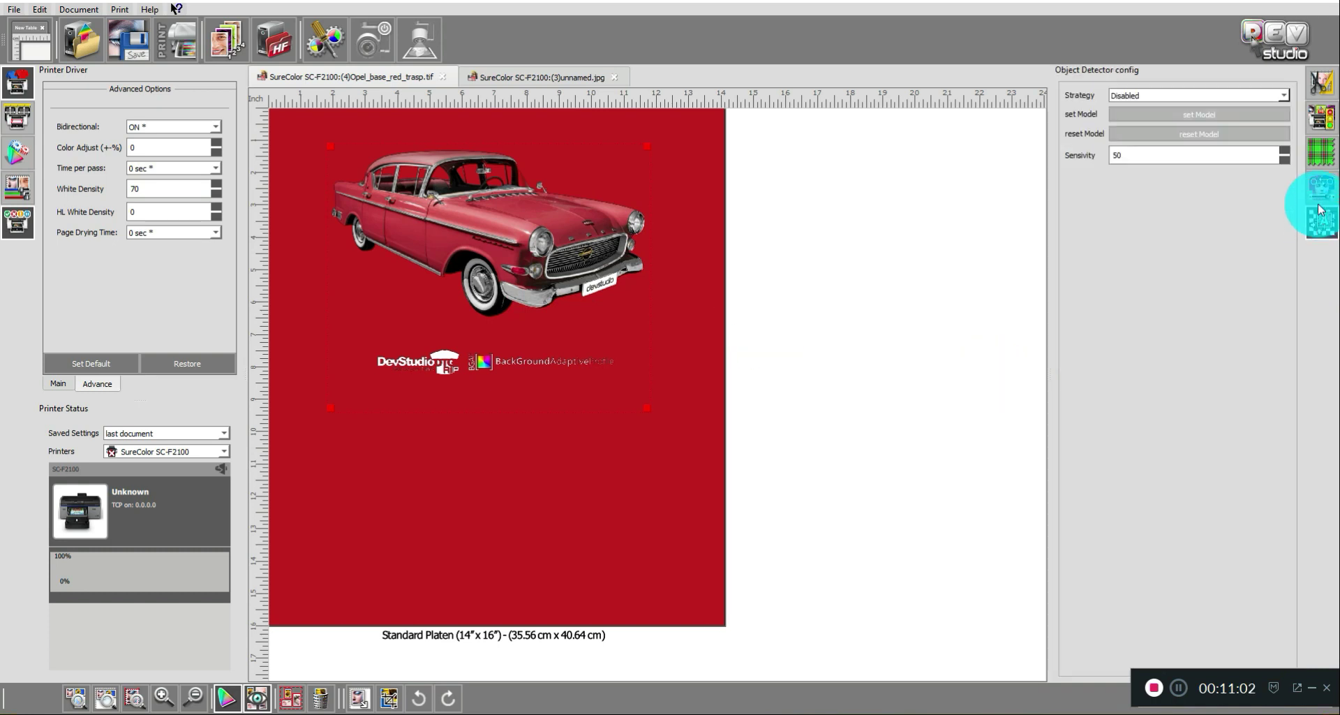
pyautogui.click(1321, 82)
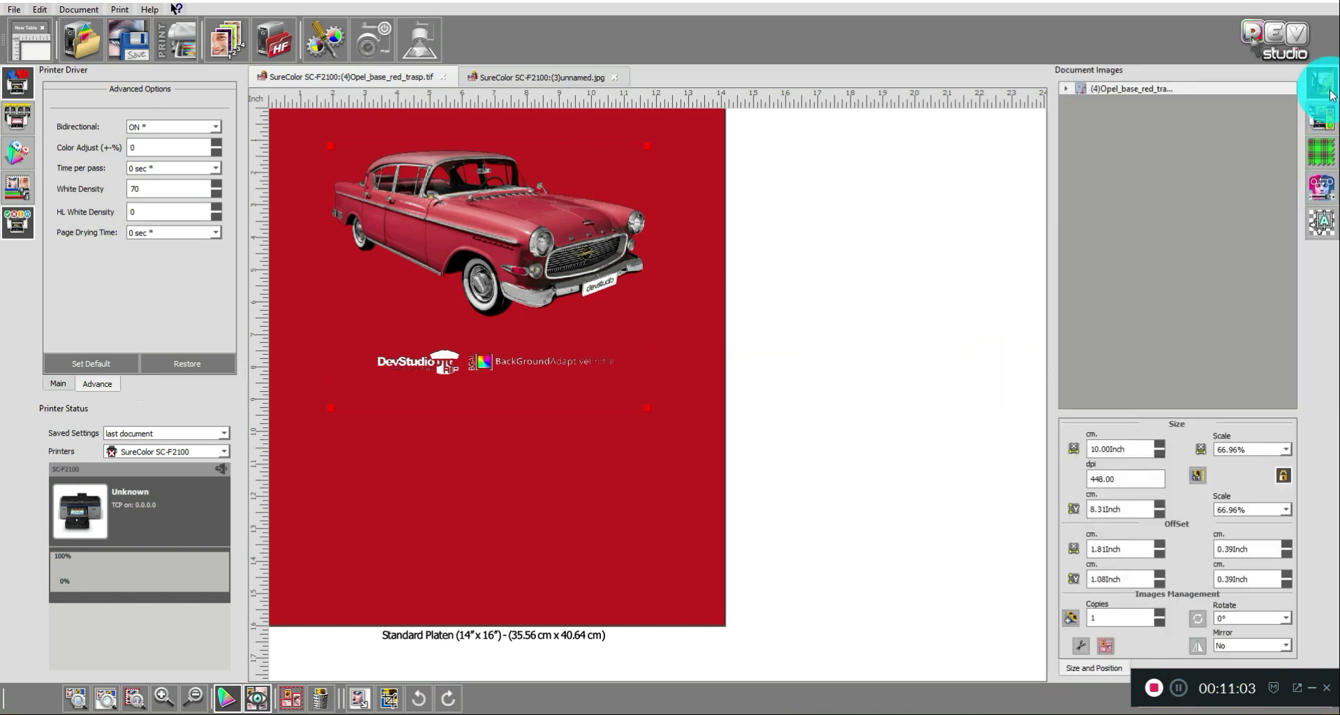
pyautogui.click(1119, 619)
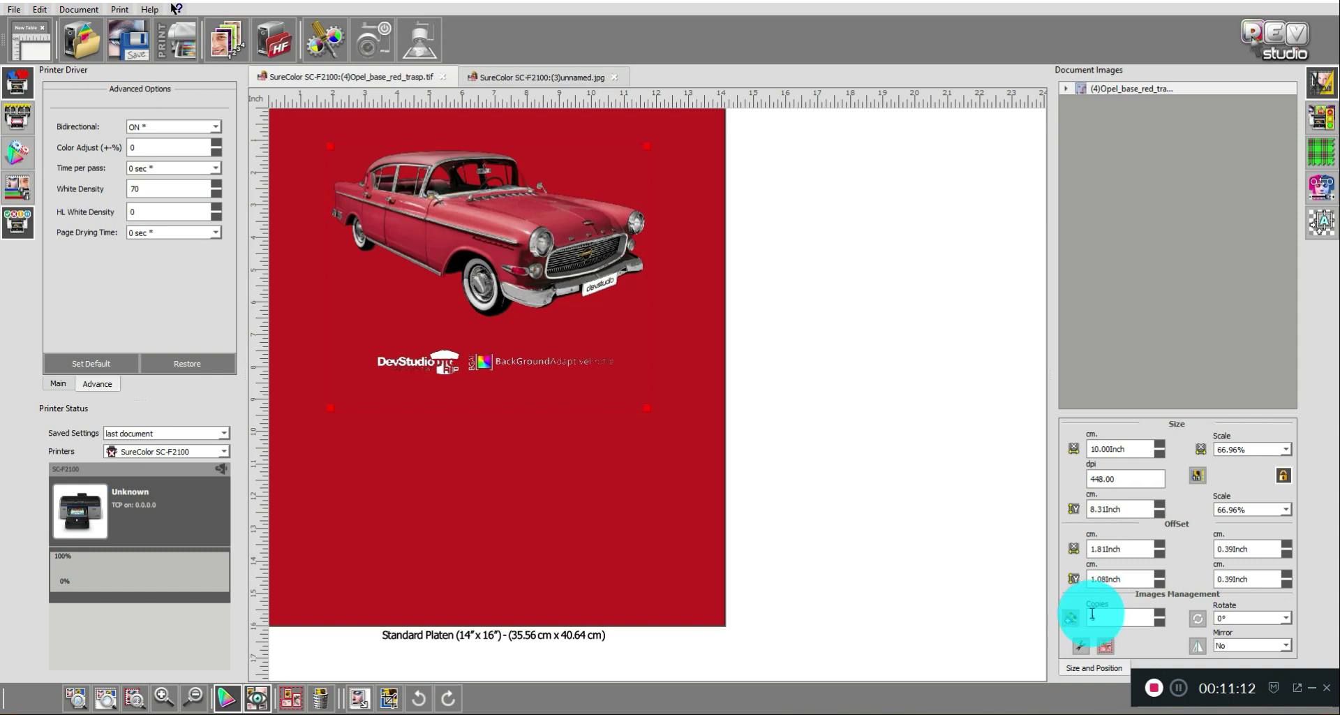
pyautogui.moveTo(1093, 615); pyautogui.dragTo(1116, 617)
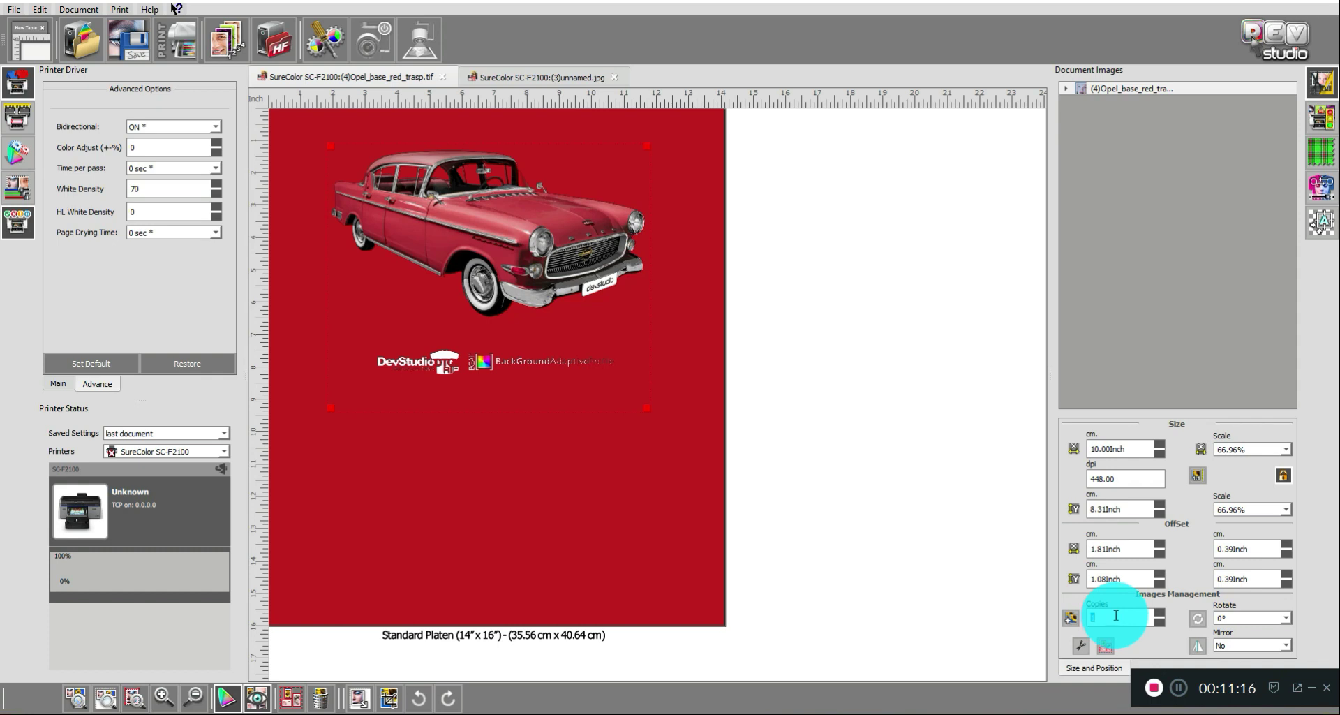
pyautogui.write('1')
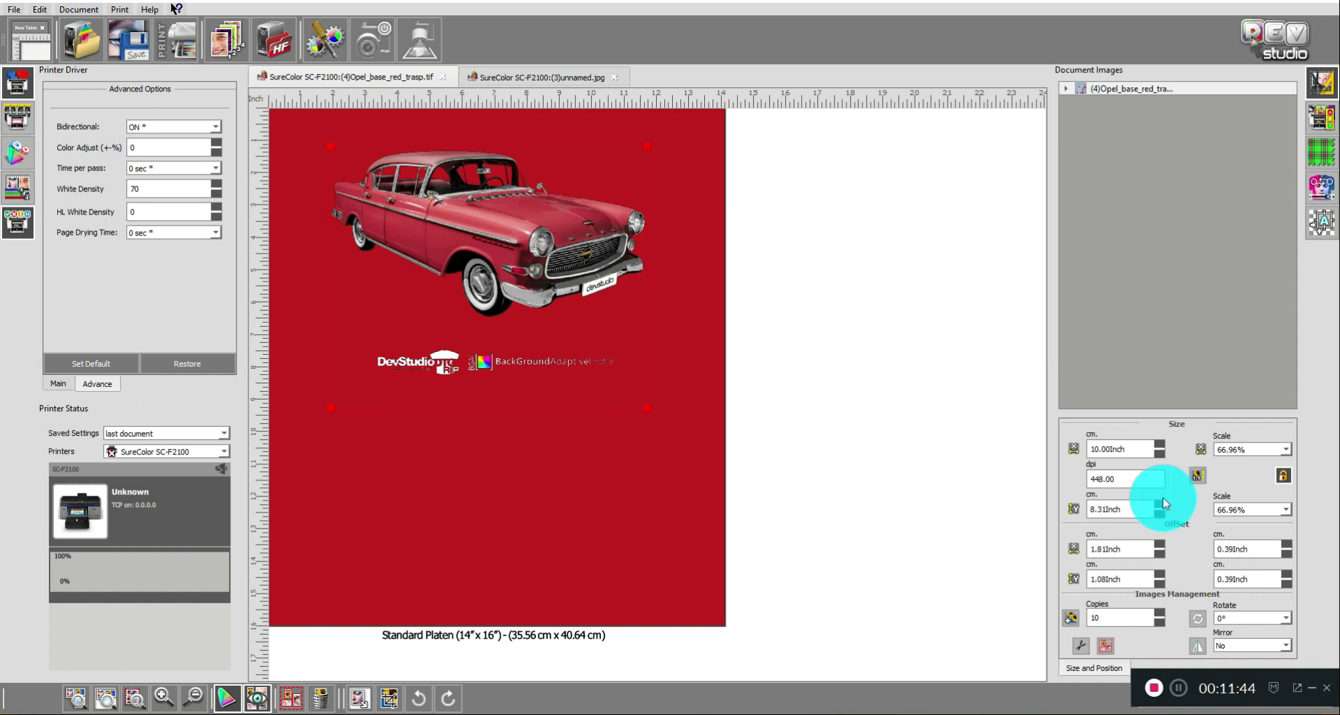
# - Mirror the car image, and set its mirror option back to No
pyautogui.click(1269, 646)
pyautogui.click(1250, 659)
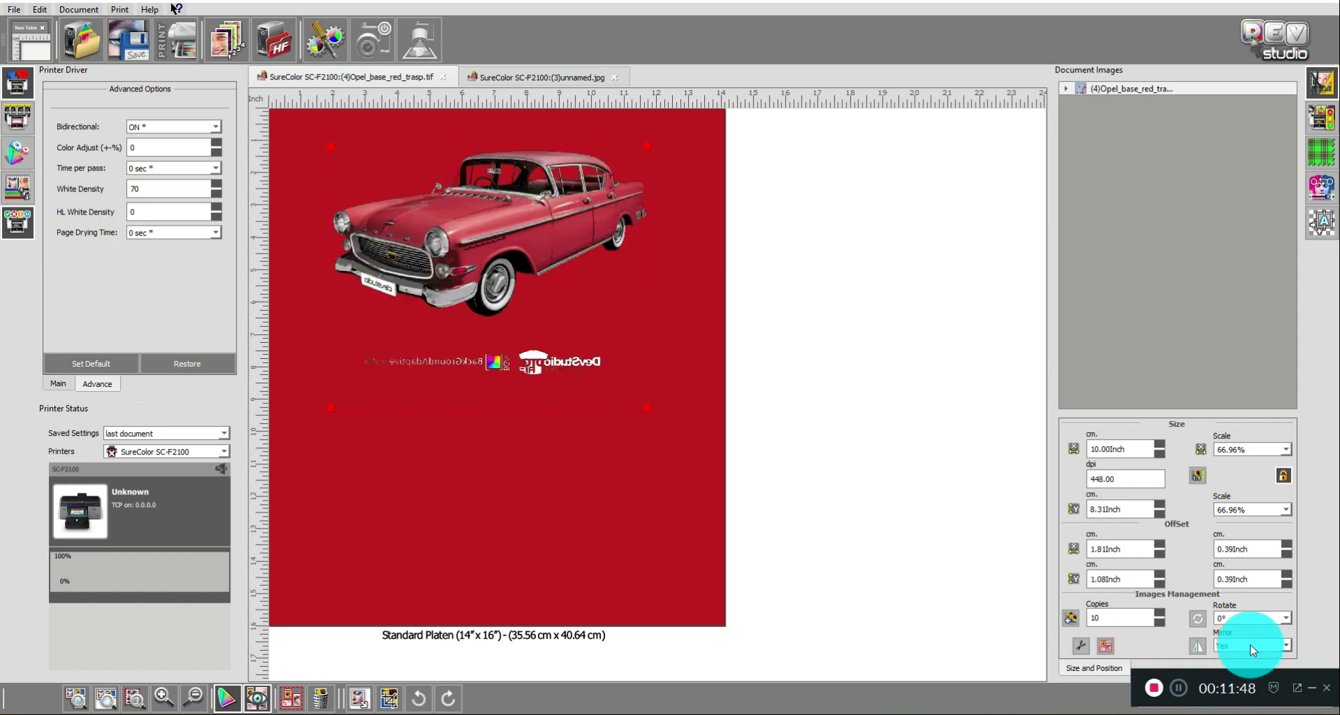
pyautogui.click(1250, 651)
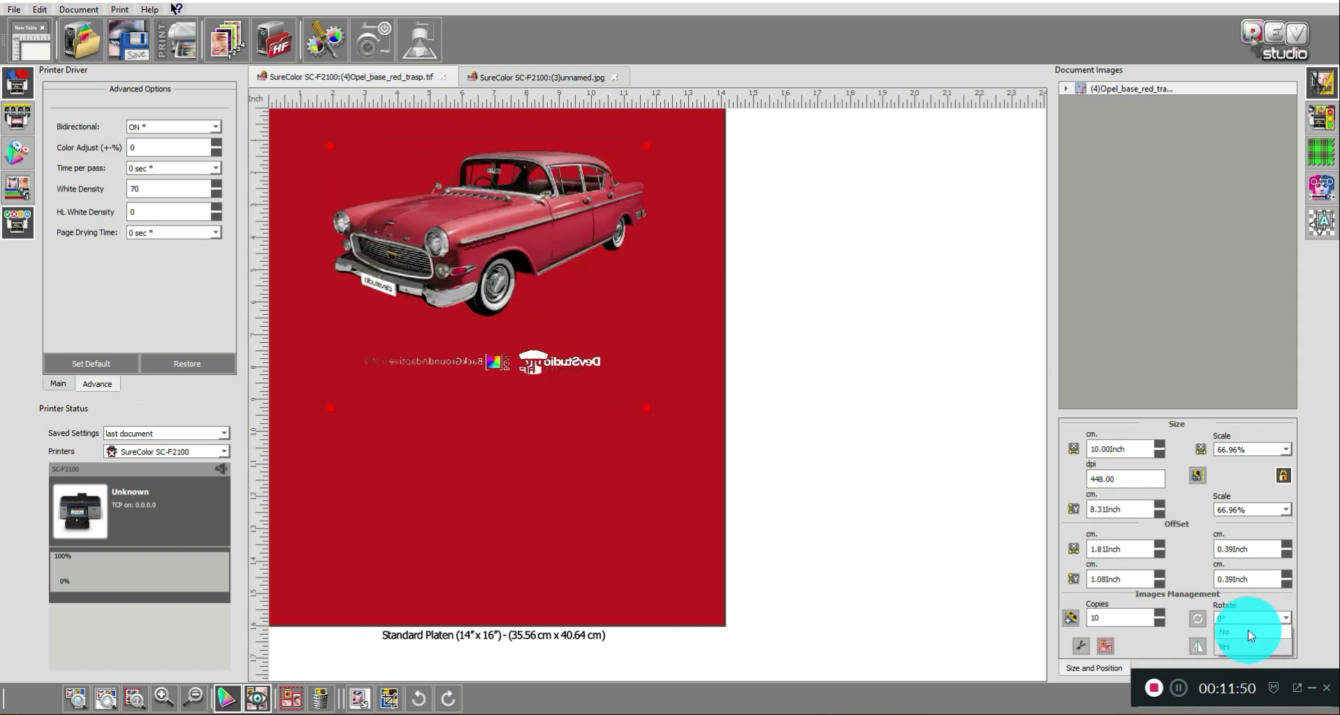
pyautogui.click(1250, 628)
# - Rotate the car image by the preset 270 degrees, and return its rotation to 0°
pyautogui.click(1286, 618)
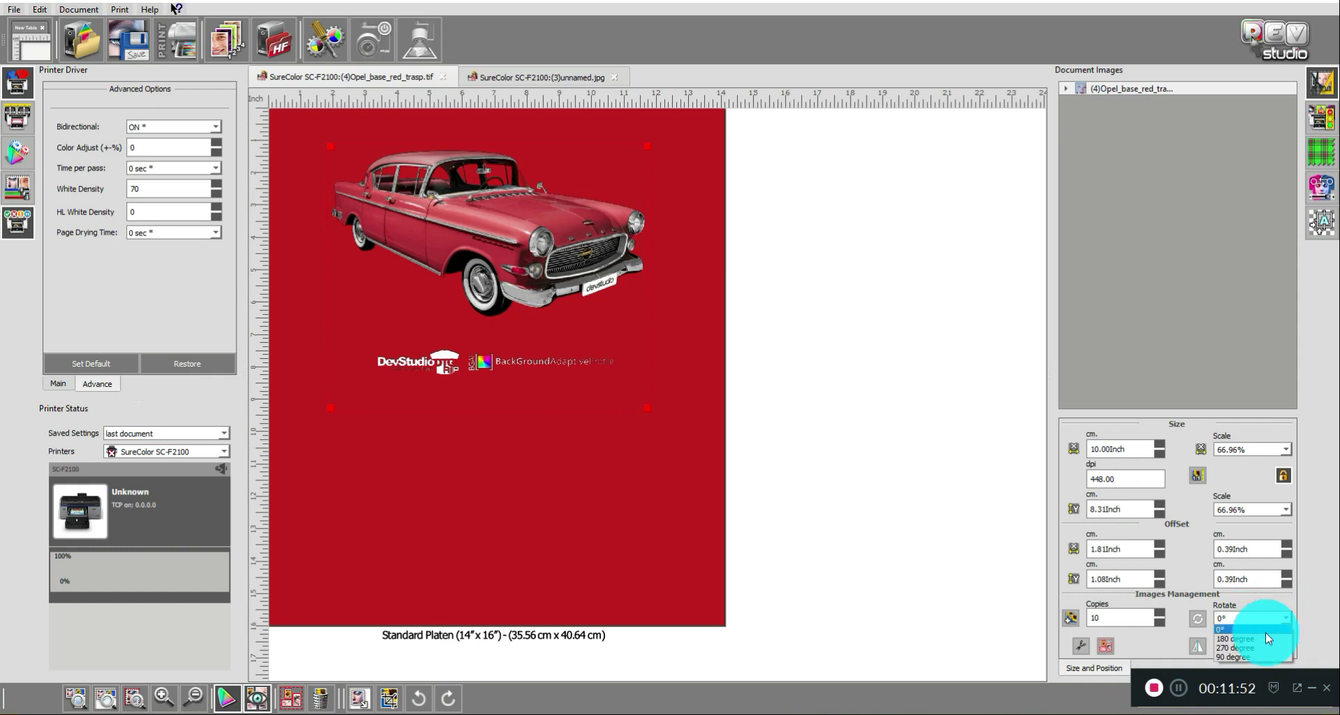
pyautogui.click(1259, 649)
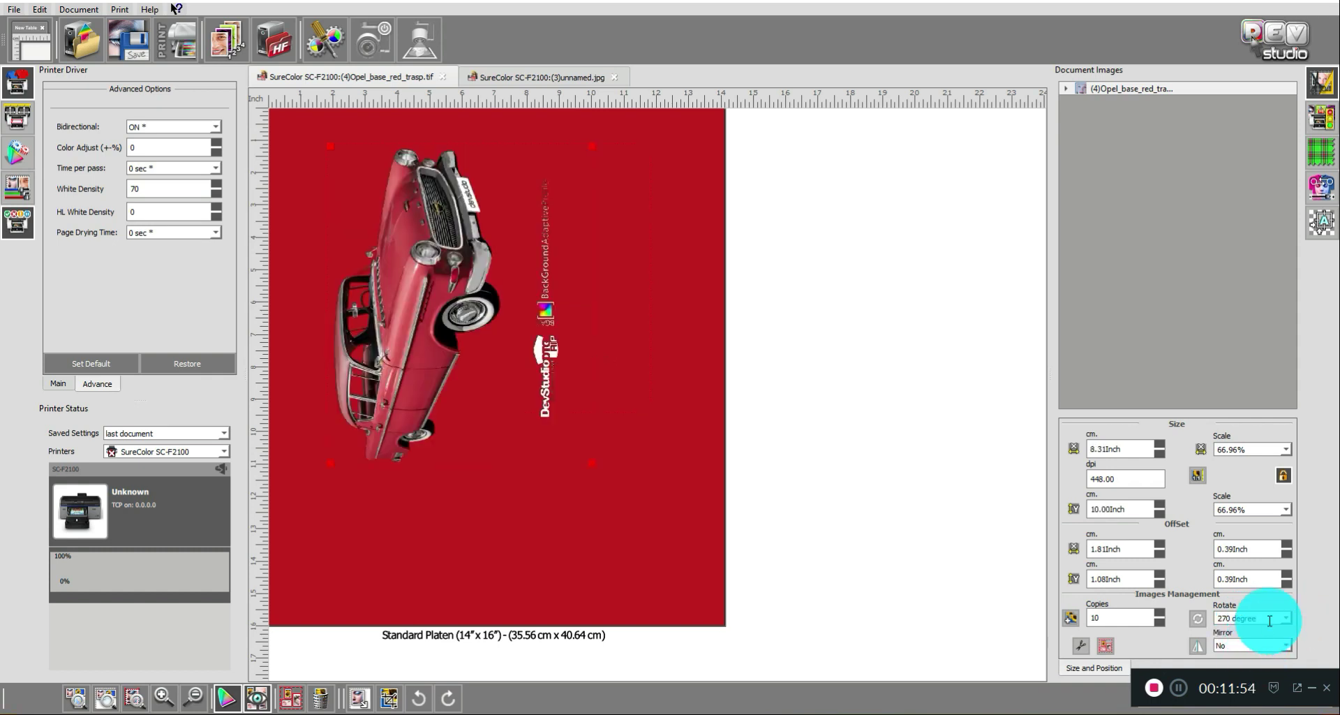
pyautogui.click(1275, 621)
pyautogui.click(1235, 629)
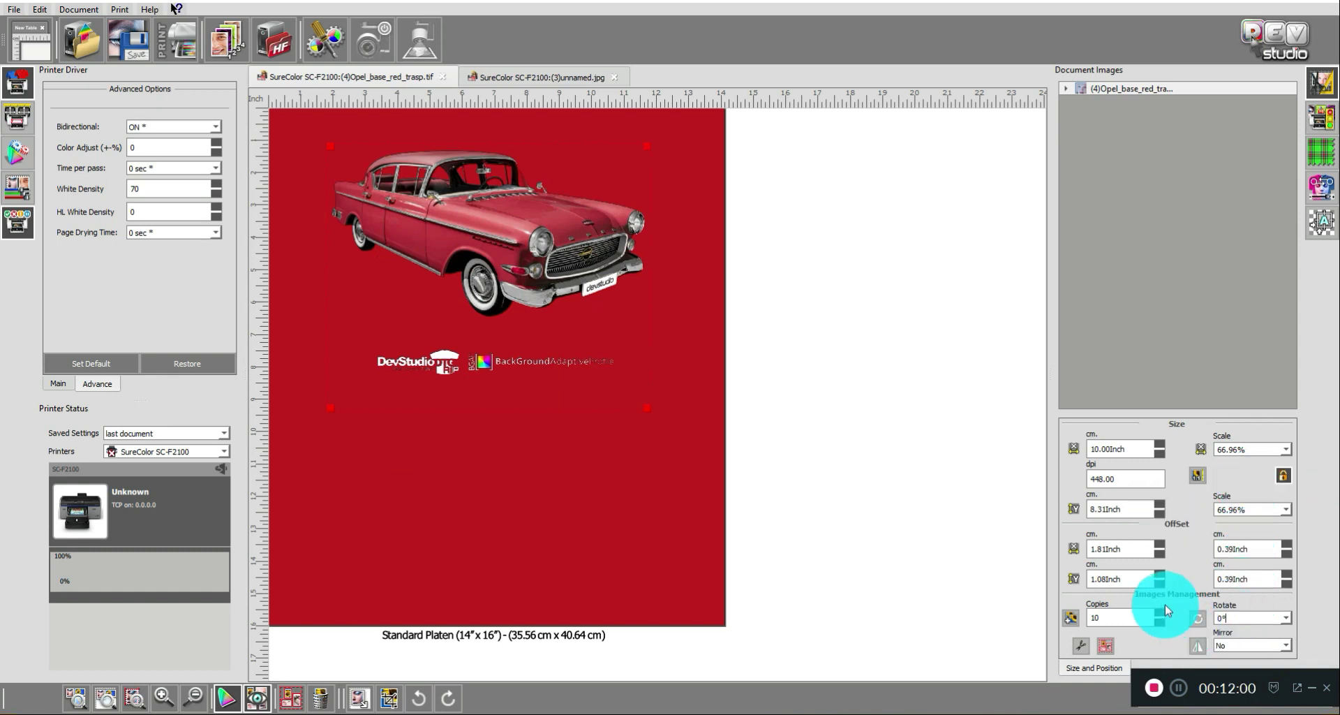
# - Rotate the car image by a custom angle of 57 degrees, and reset its rotation to 0
pyautogui.press('BackSpace')
pyautogui.press('BackSpace')
pyautogui.write('5')
pyautogui.click(674, 330)
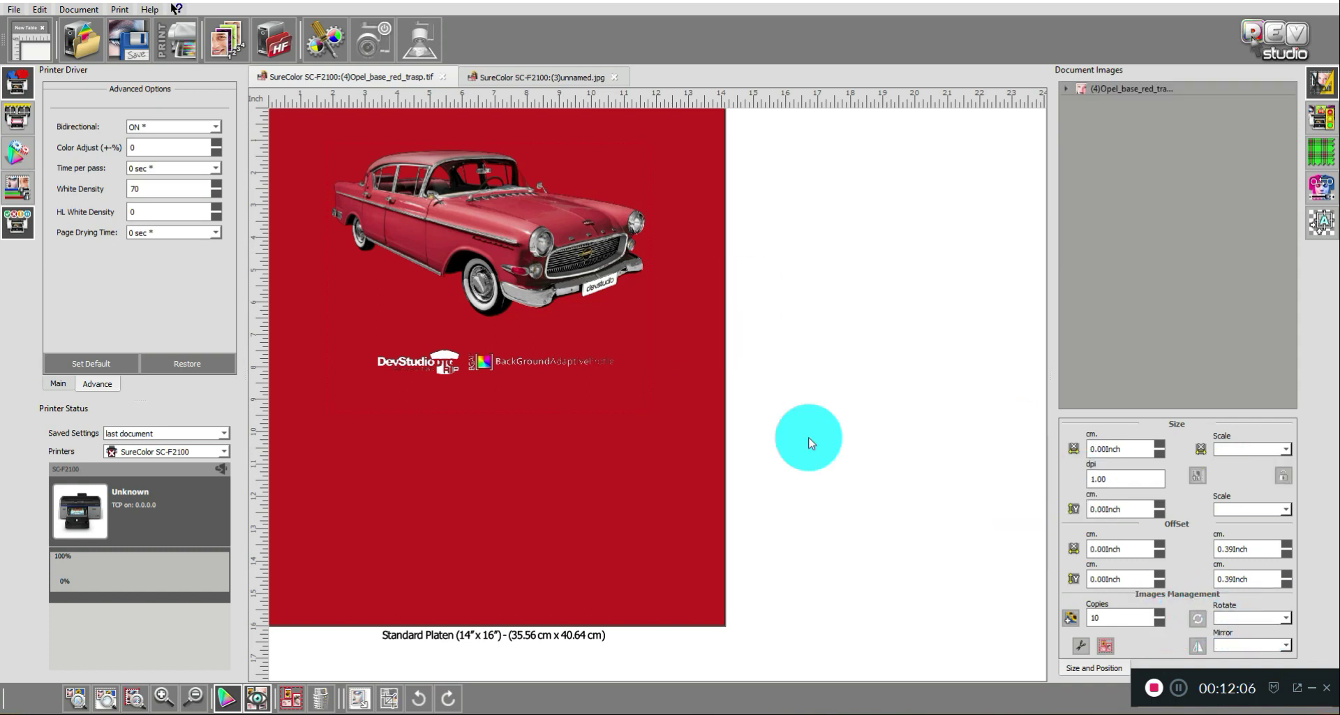
pyautogui.click(639, 345)
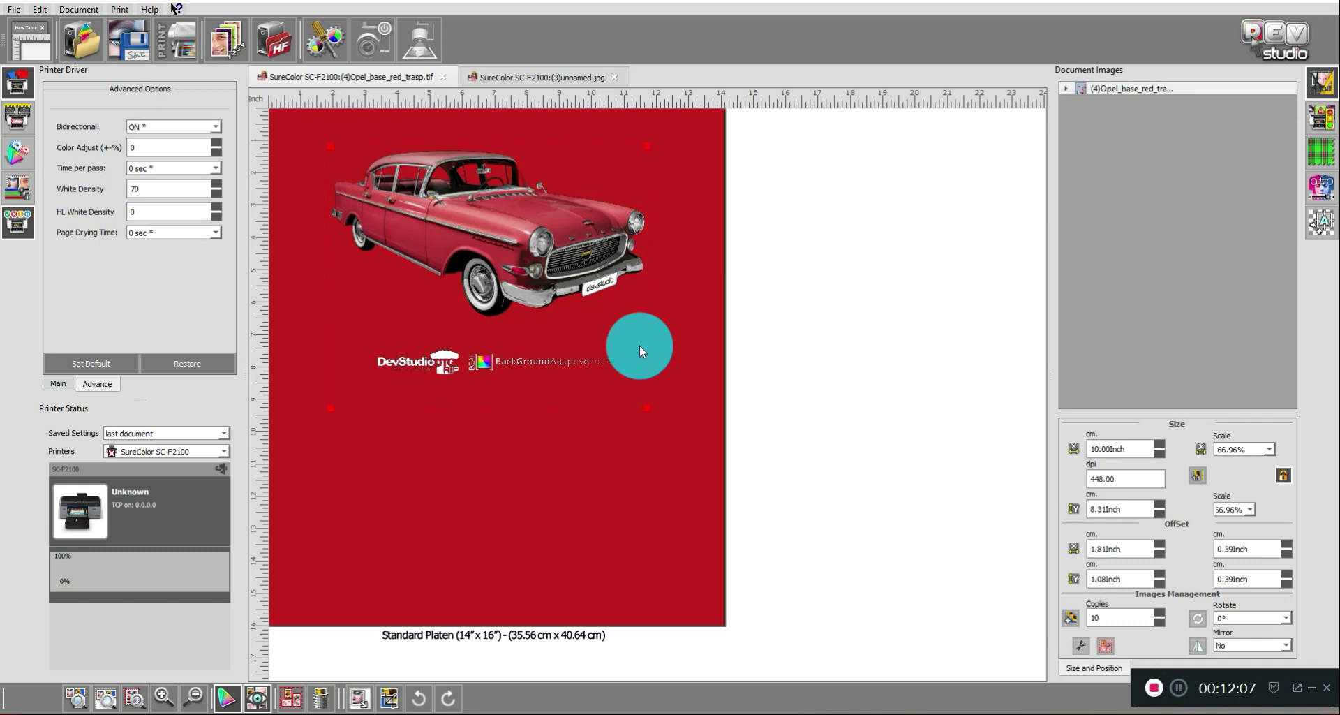
pyautogui.click(1249, 619)
pyautogui.write('57')
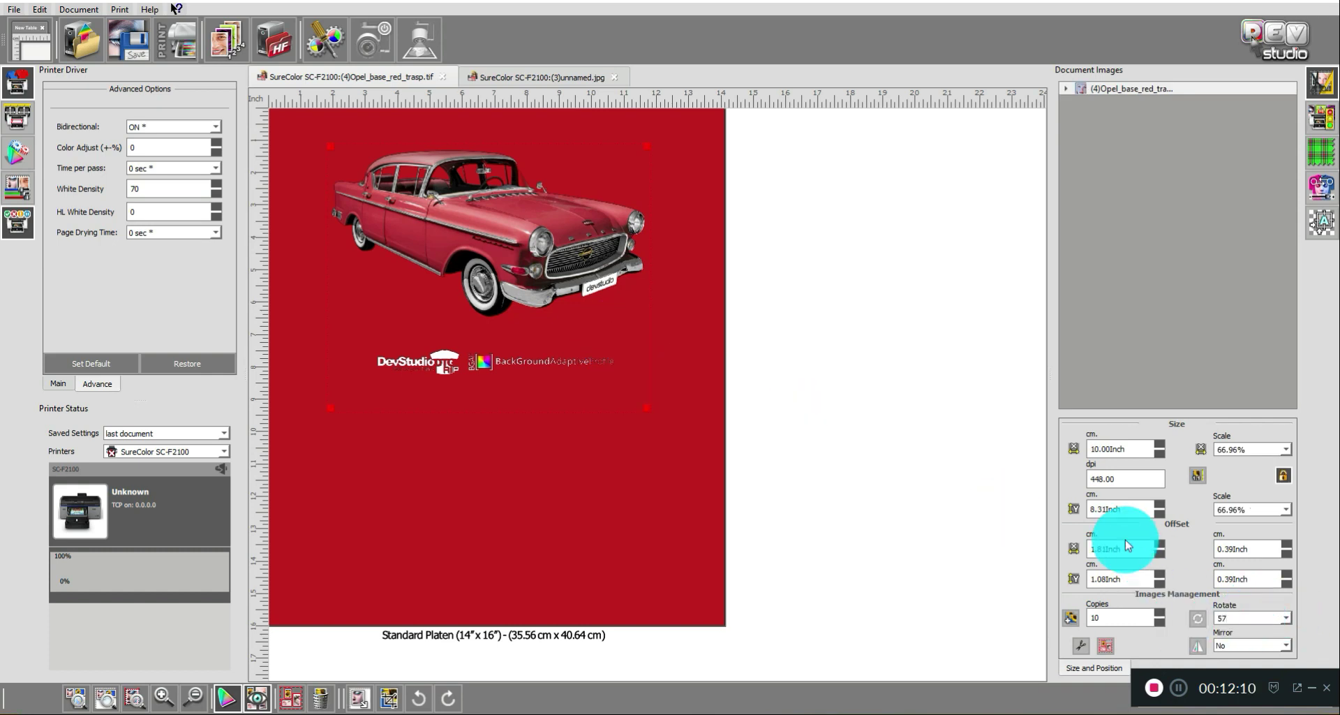
pyautogui.press('Return')
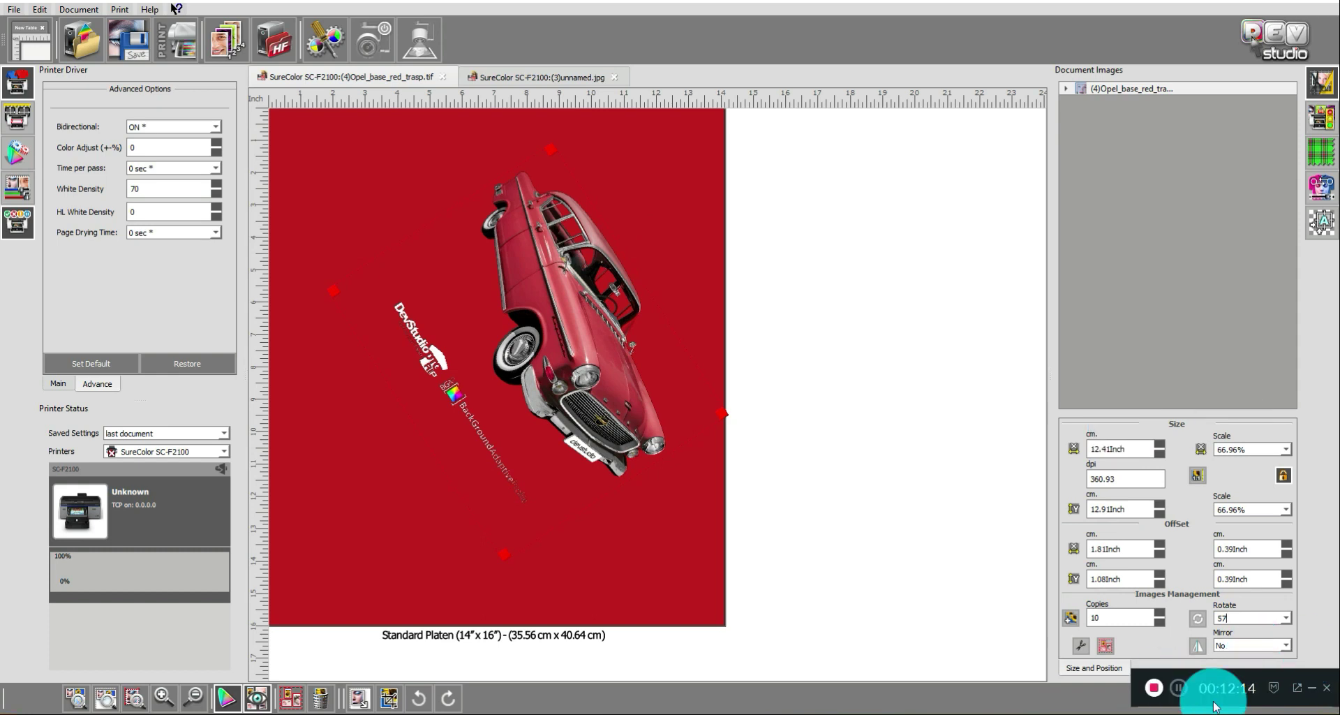
pyautogui.press('BackSpace')
pyautogui.press('BackSpace')
pyautogui.write('0')
pyautogui.press('Return')
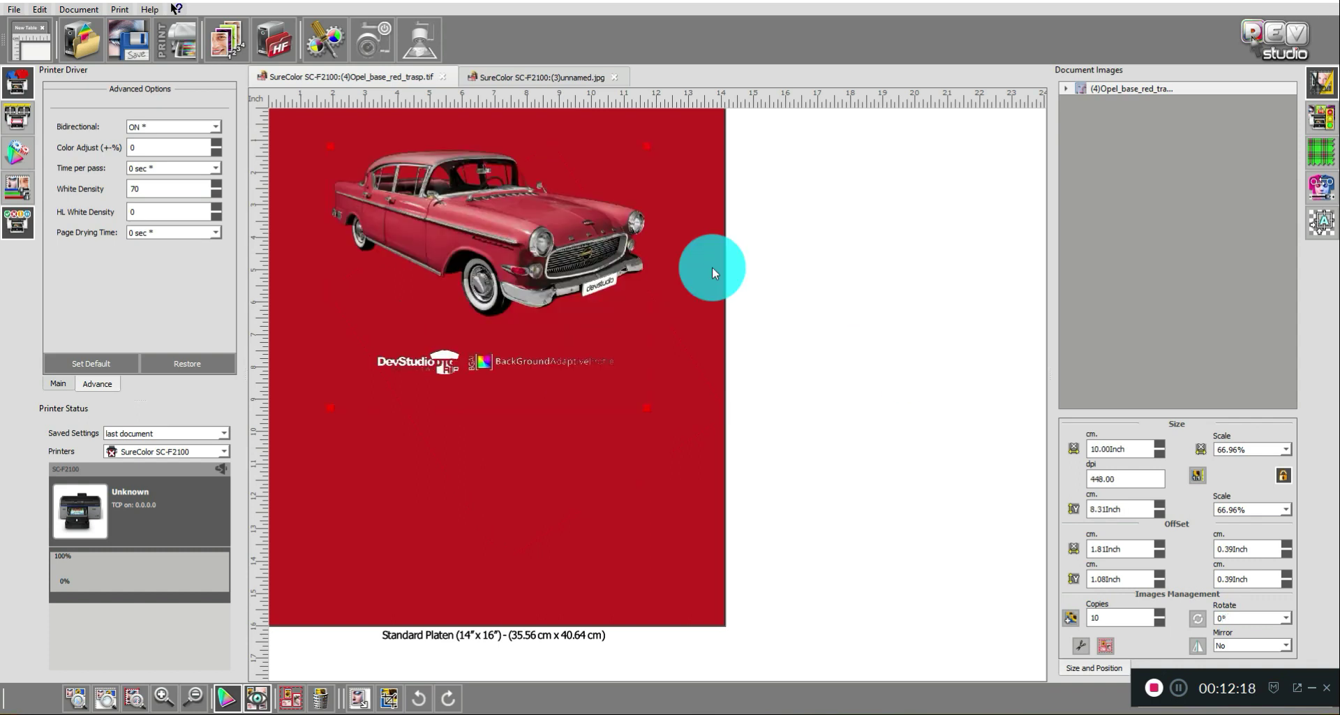
# - Move the car image to offsets of about 0.90 and 0.43 inch, and add the Opel_base_red_trasp sample as a second image
pyautogui.moveTo(371, 214); pyautogui.dragTo(341, 192)
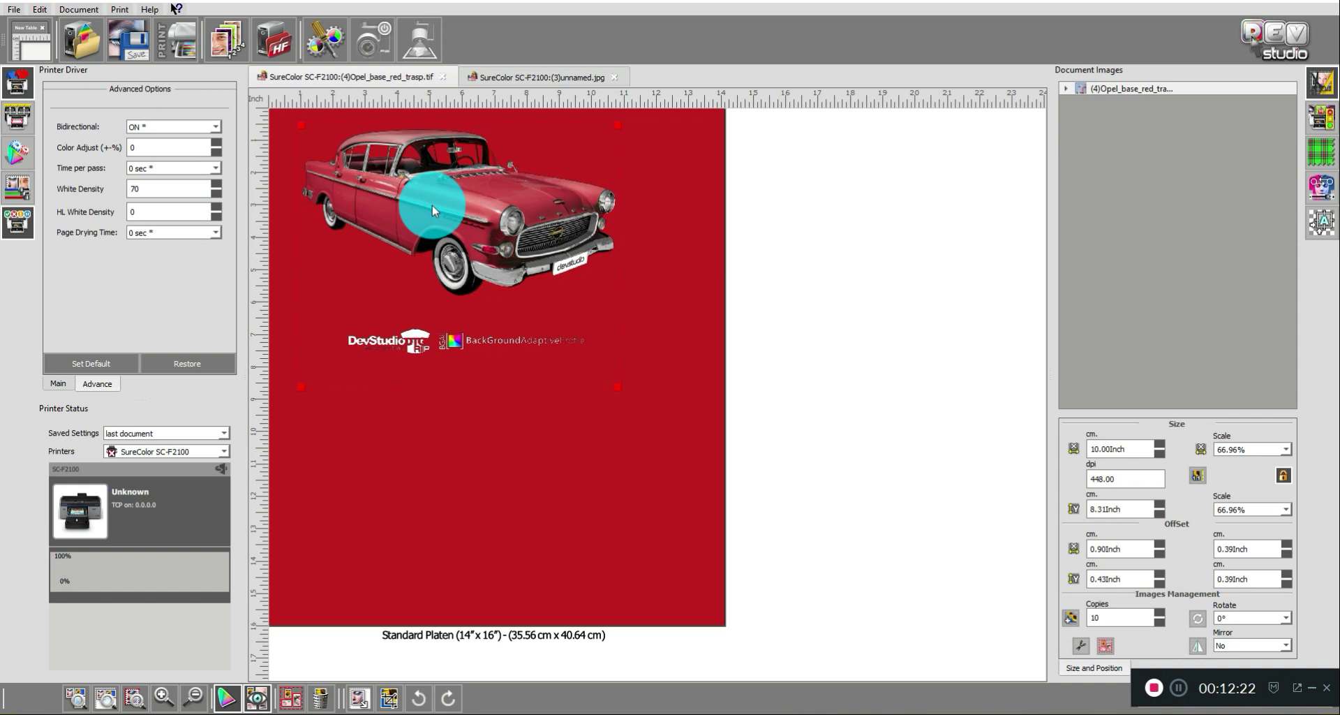
pyautogui.click(89, 50)
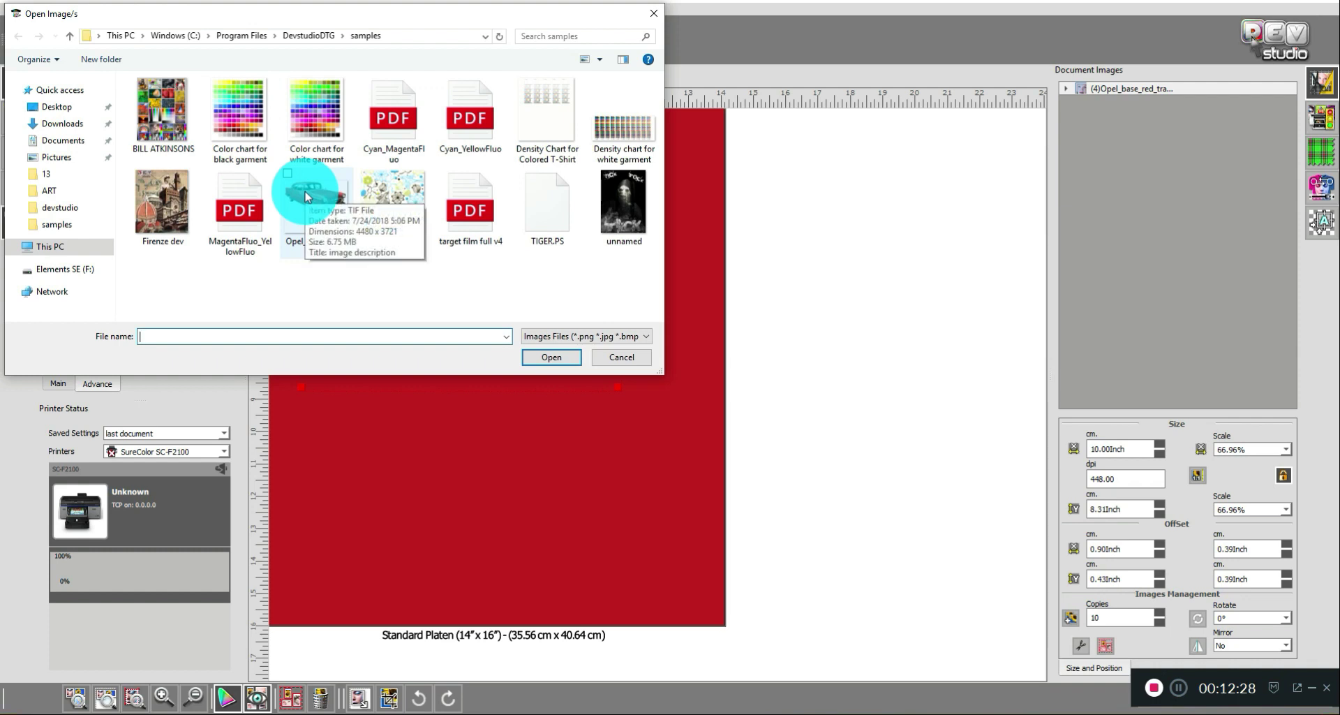
pyautogui.click(304, 196)
pyautogui.click(531, 353)
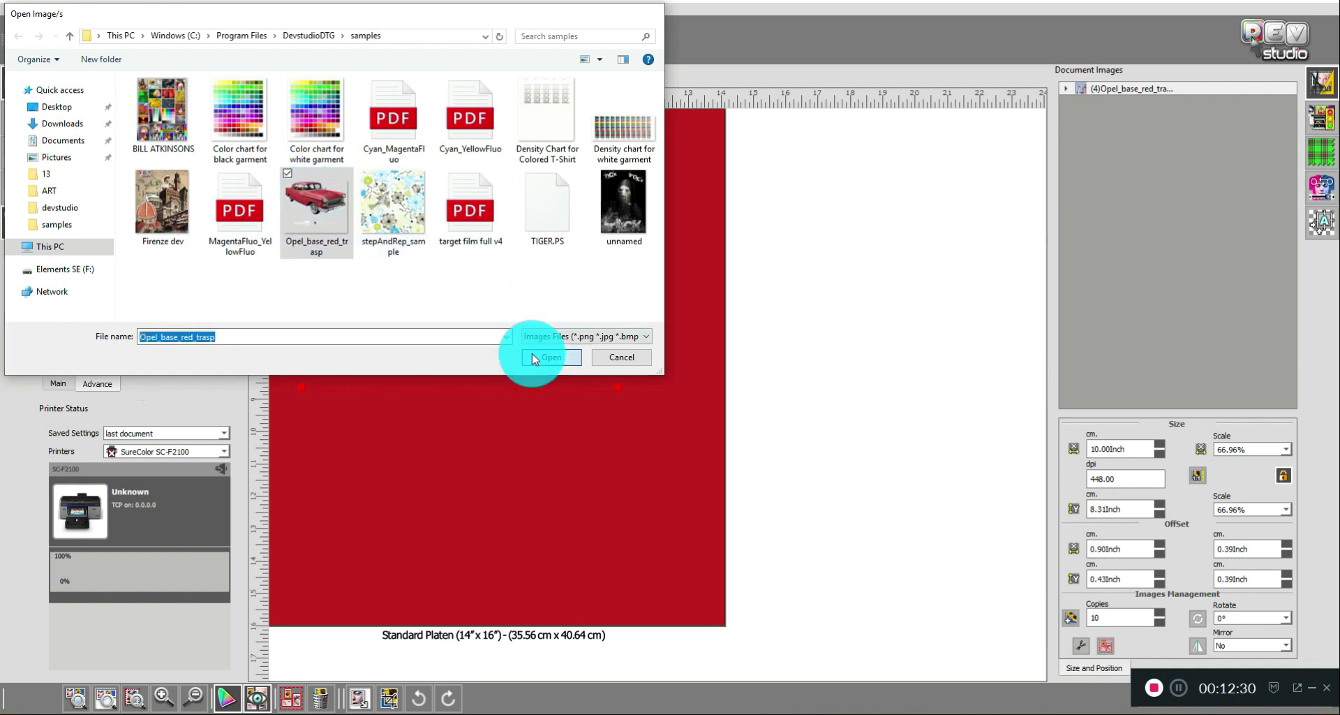
pyautogui.click(929, 462)
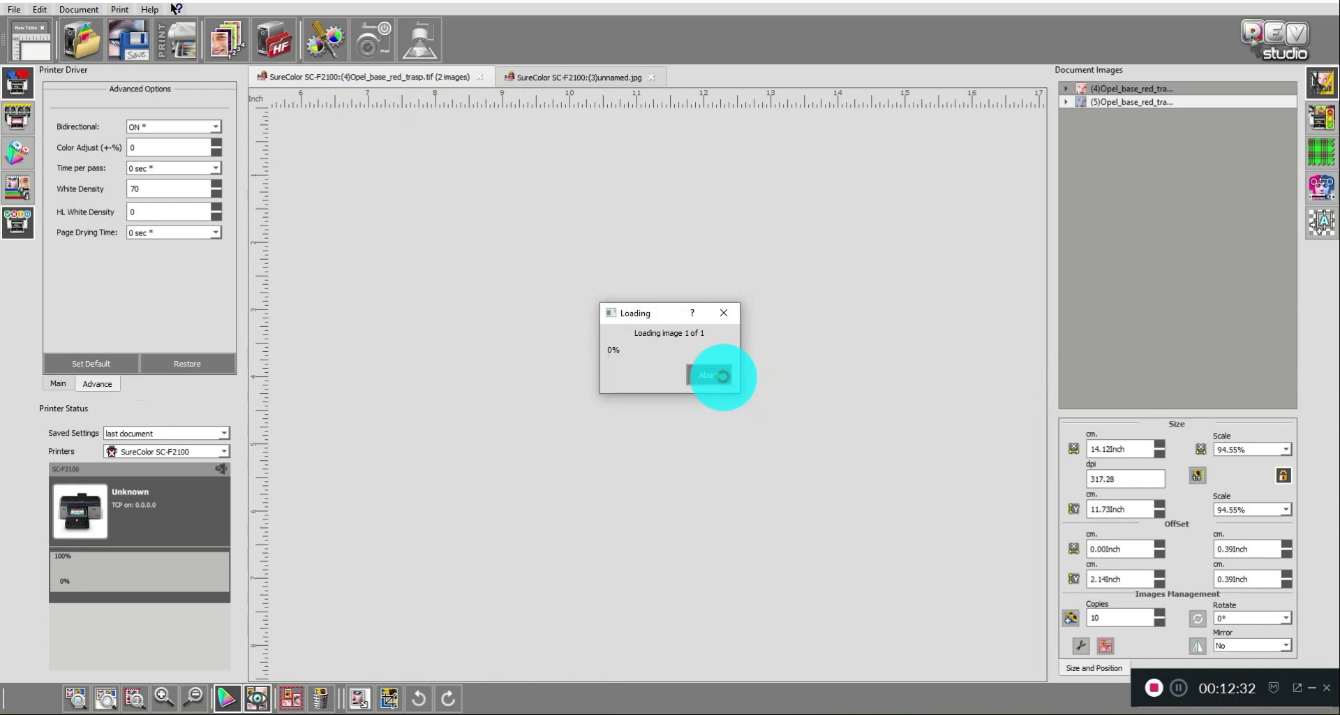
# - Shrink the added car image to about 8.35 by 6.94 inches and place it below the first car
pyautogui.moveTo(512, 271); pyautogui.dragTo(515, 308)
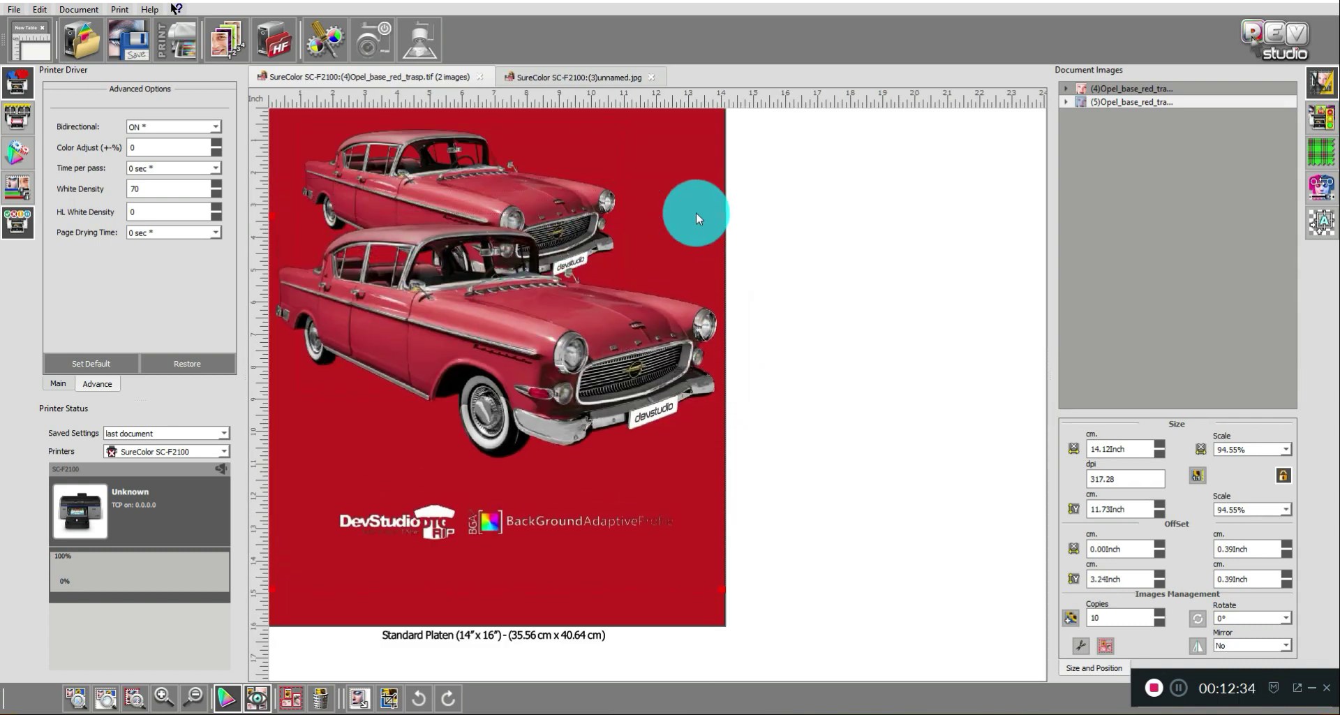
pyautogui.moveTo(725, 217); pyautogui.dragTo(542, 429)
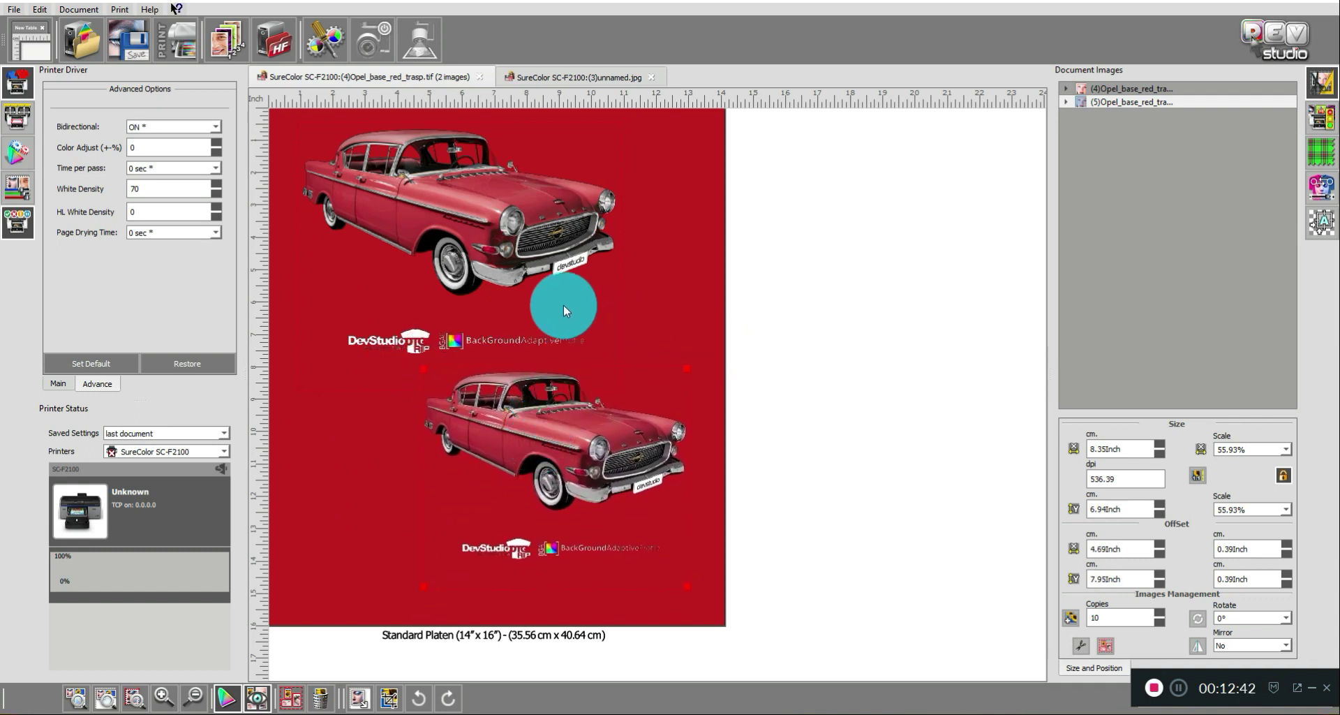
# - Insert a plain text object into the document with the two cars
pyautogui.click(40, 14)
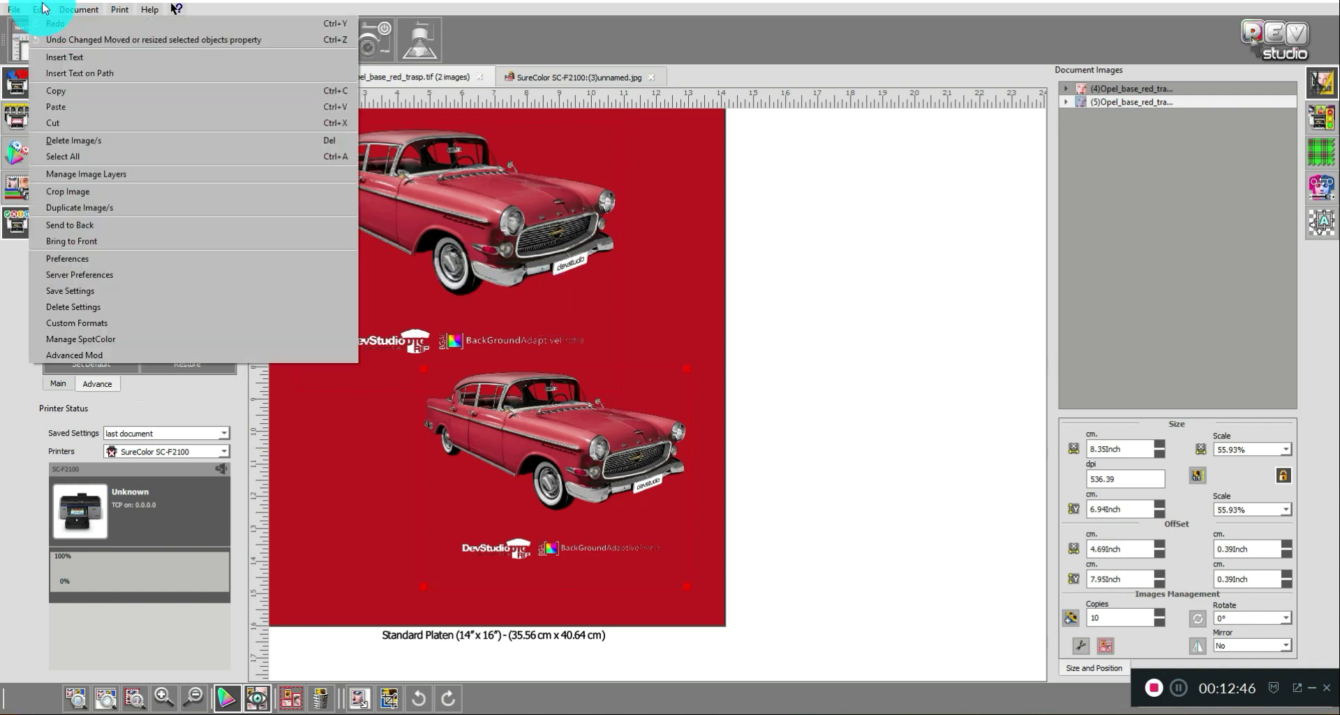
pyautogui.click(182, 3)
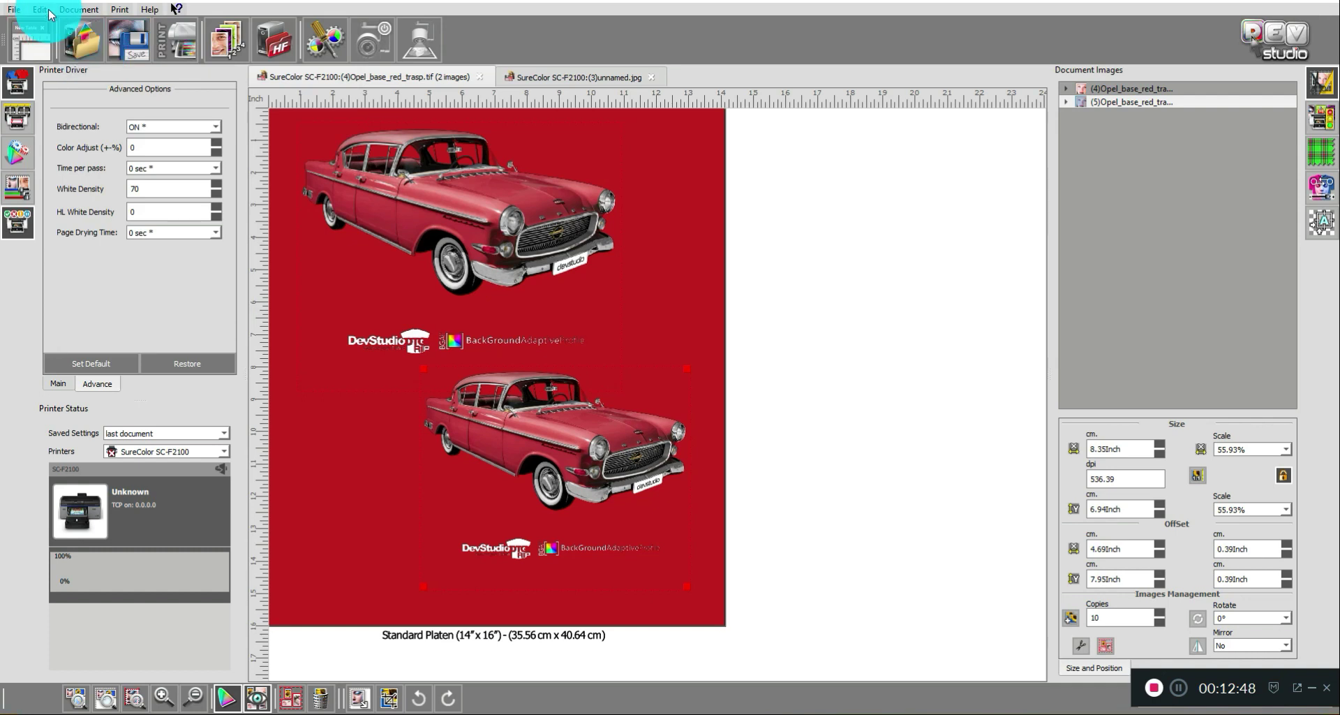
pyautogui.click(42, 10)
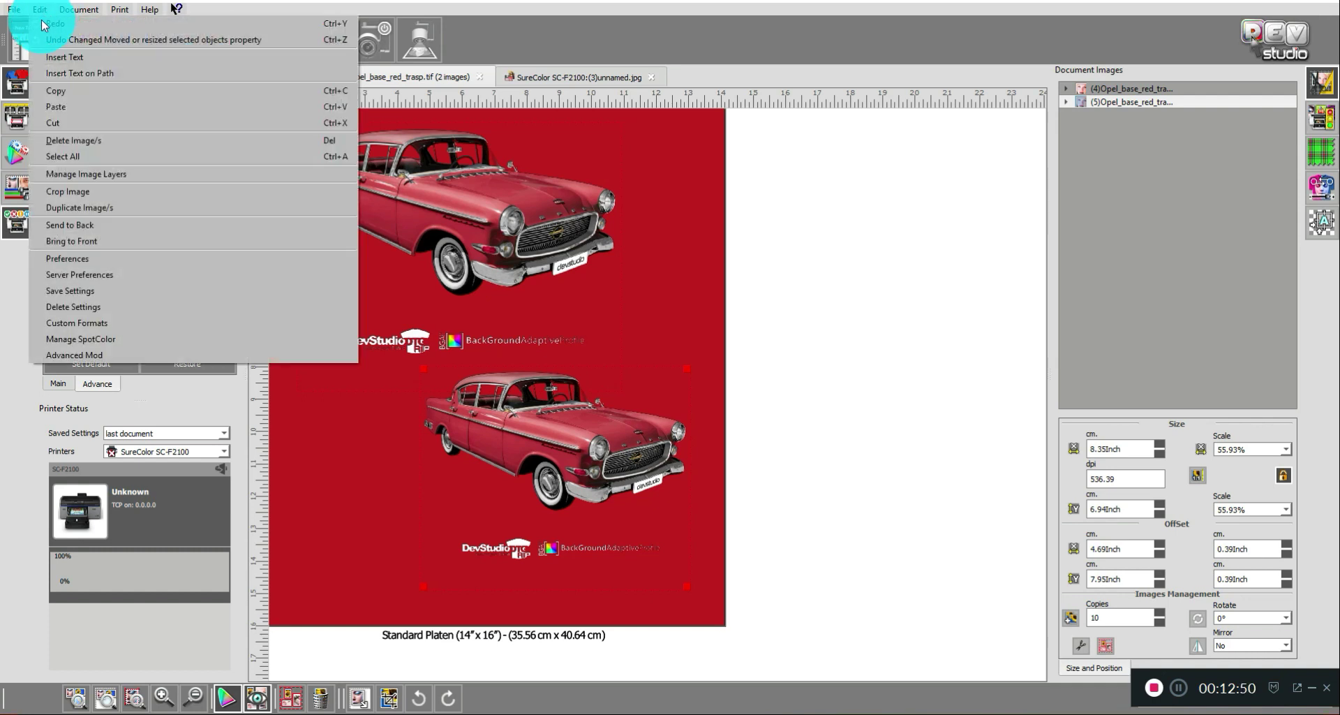
pyautogui.click(44, 57)
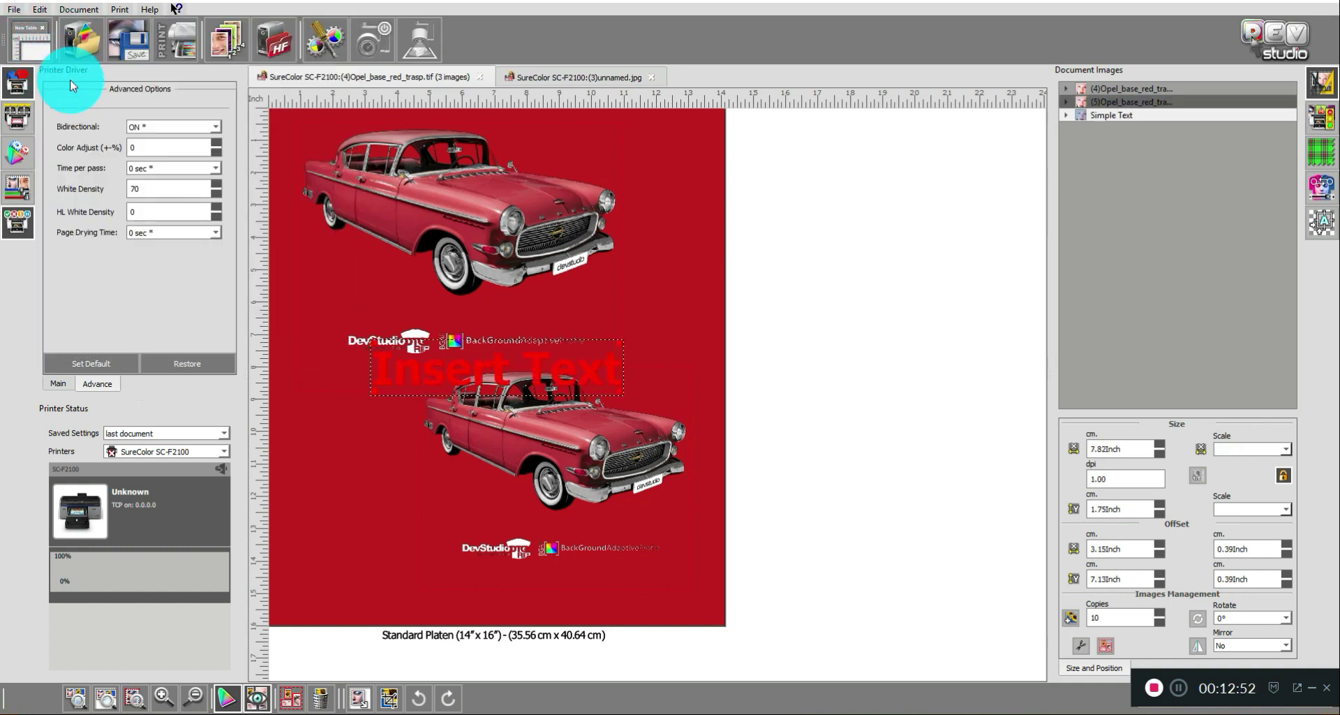
pyautogui.click(462, 365)
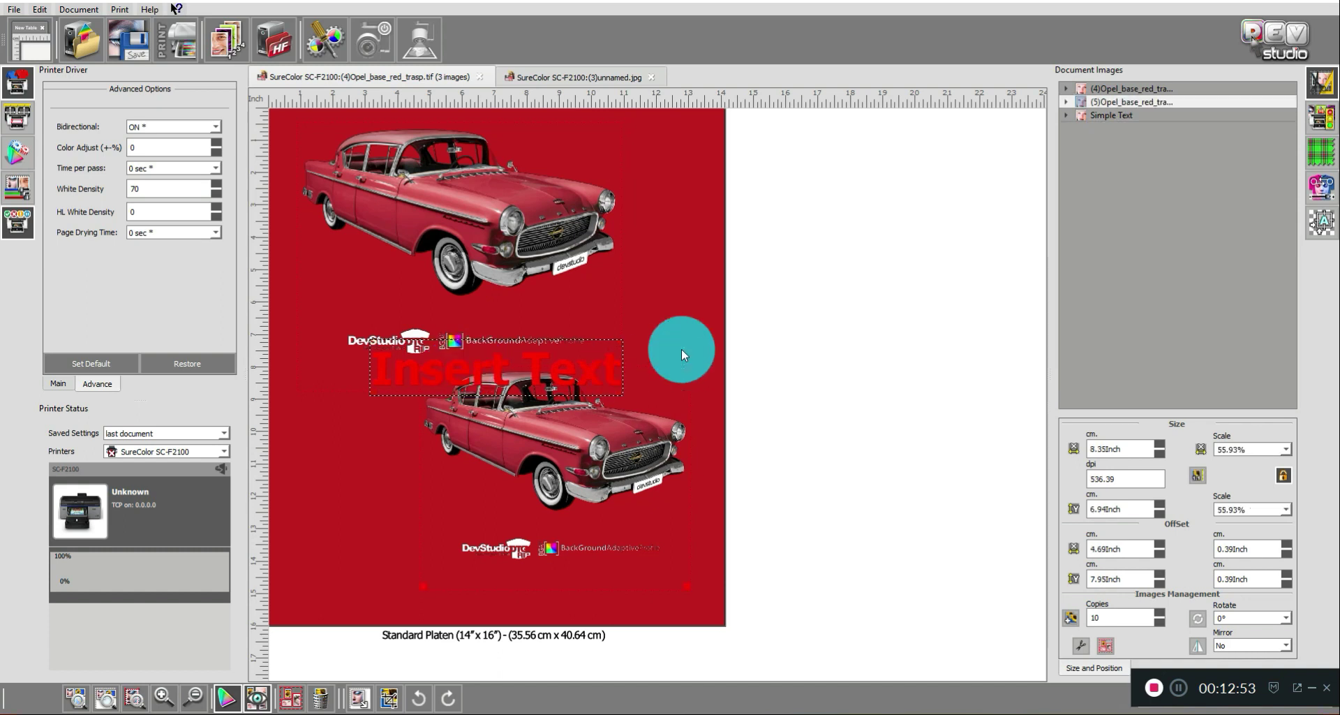
# - Change the text object's wording to "EASY PEEZY" and shift it slightly, to a horizontal offset of about 2.76 inches
pyautogui.click(1115, 112)
pyautogui.doubleClick(1110, 115)
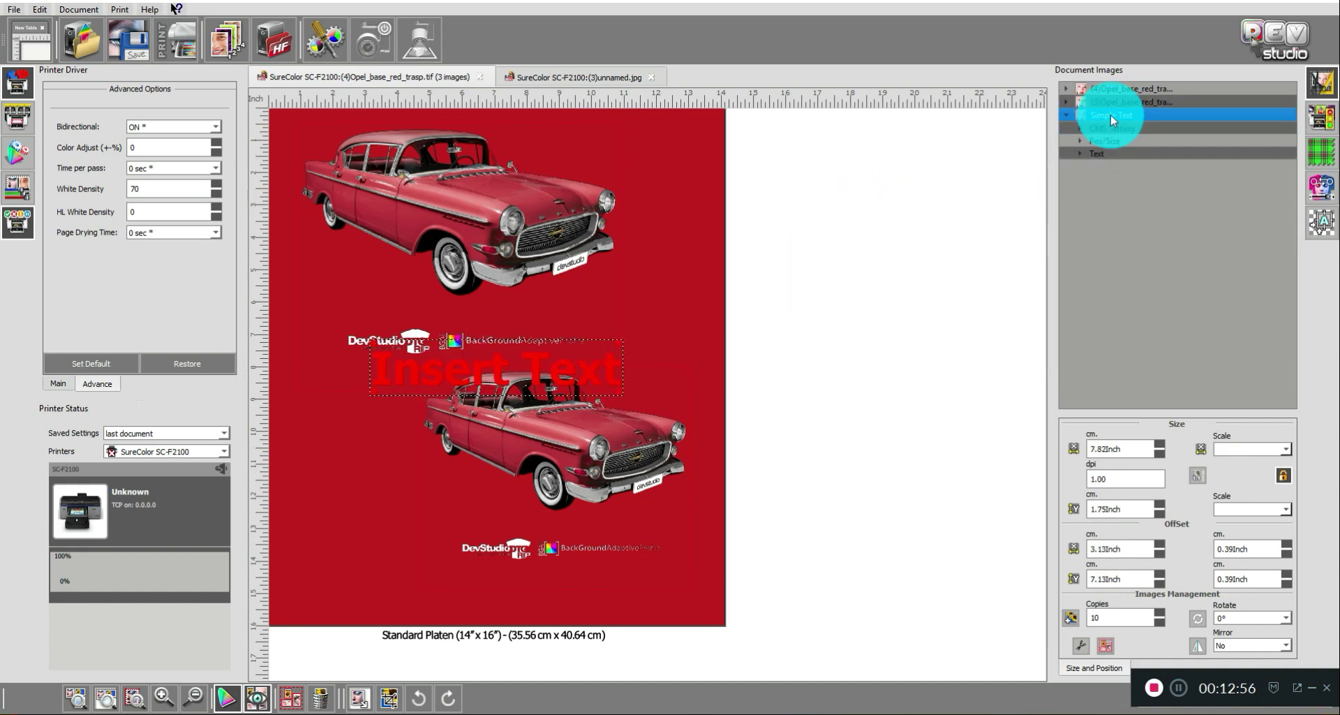
pyautogui.doubleClick(1097, 154)
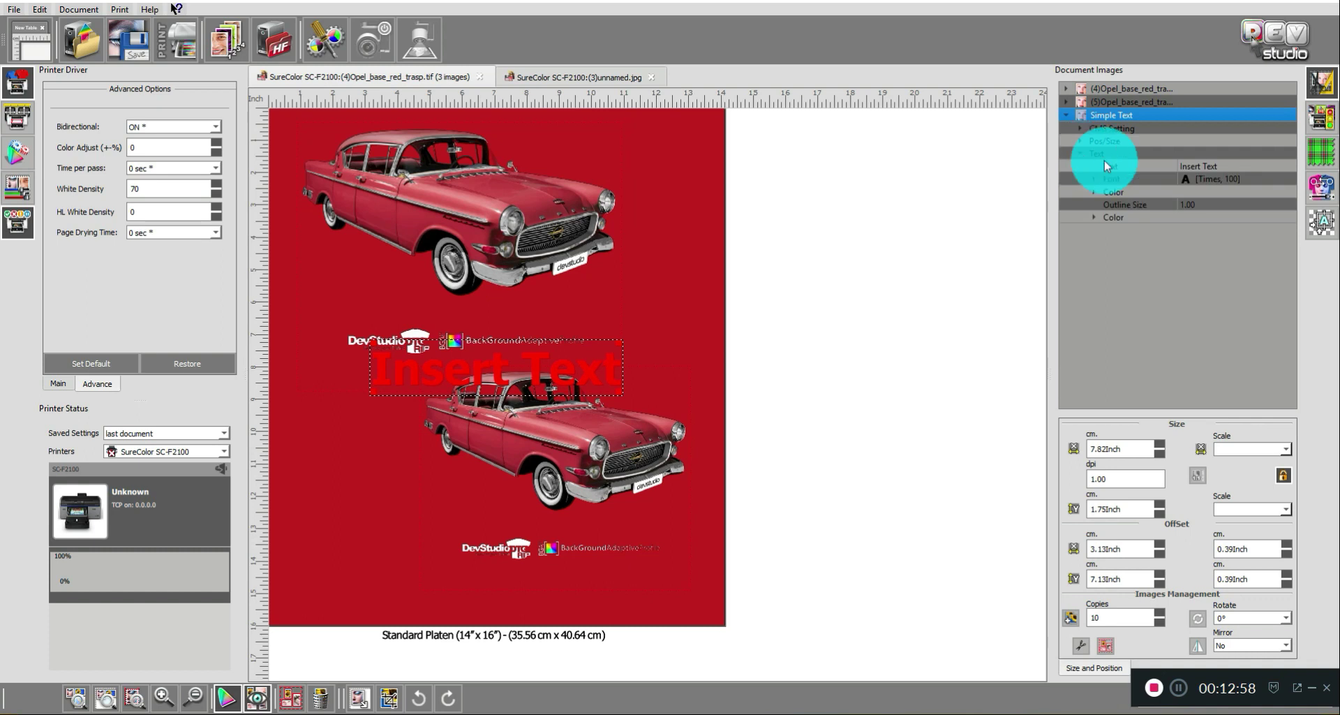
pyautogui.click(1186, 166)
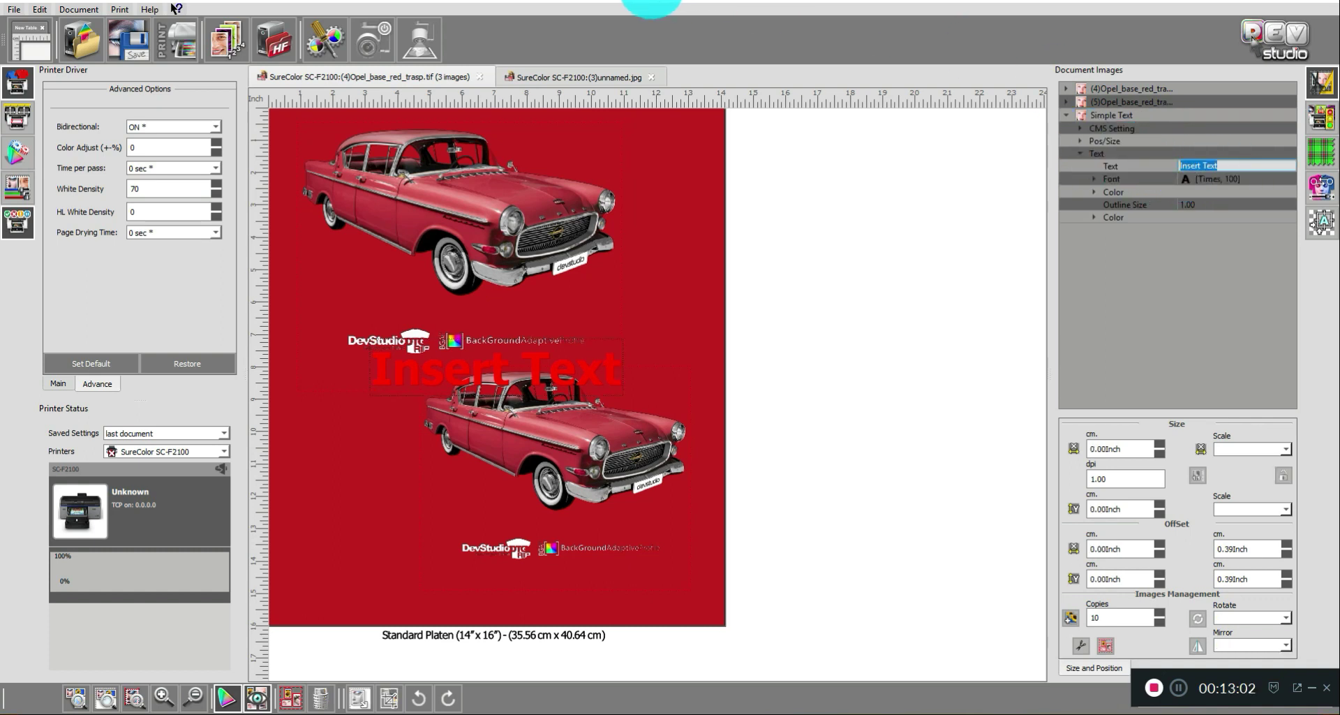
pyautogui.write('EASY PEEZY')
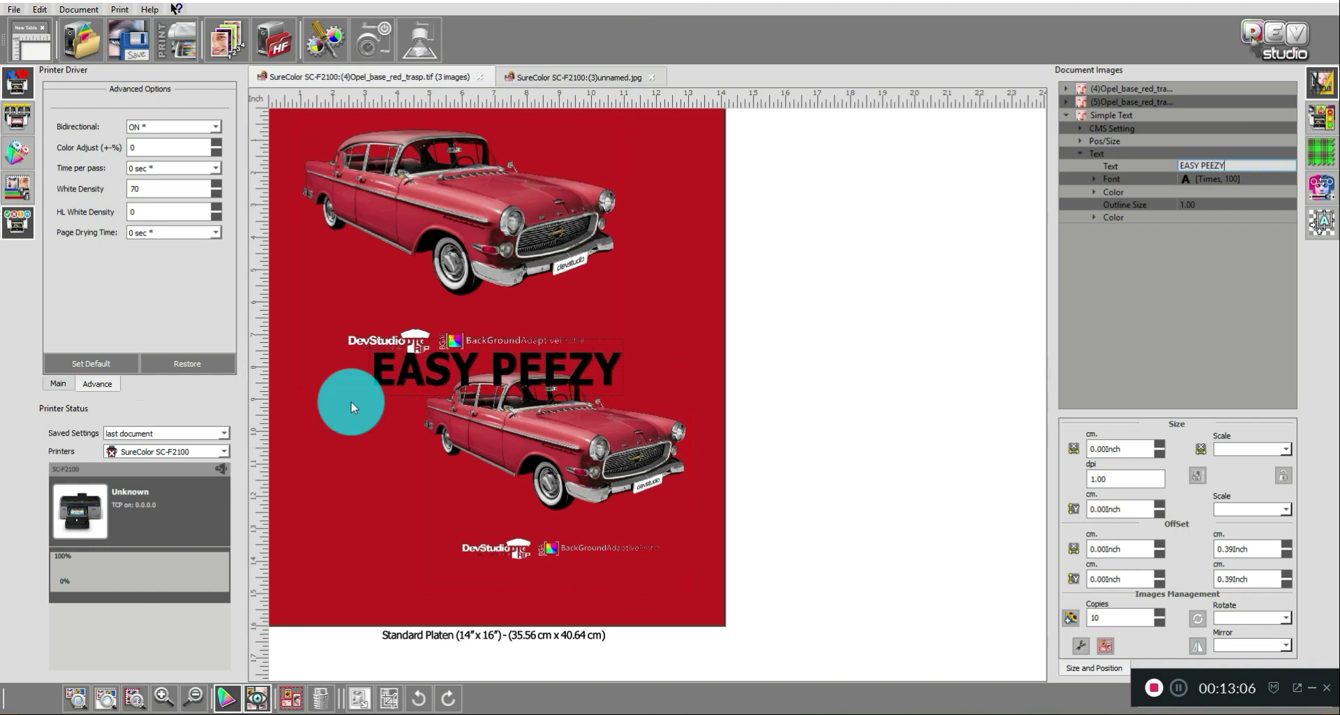
pyautogui.moveTo(541, 375)
pyautogui.mouseDown()
pyautogui.moveTo(535, 396)
pyautogui.moveTo(532, 368)
pyautogui.mouseUp()
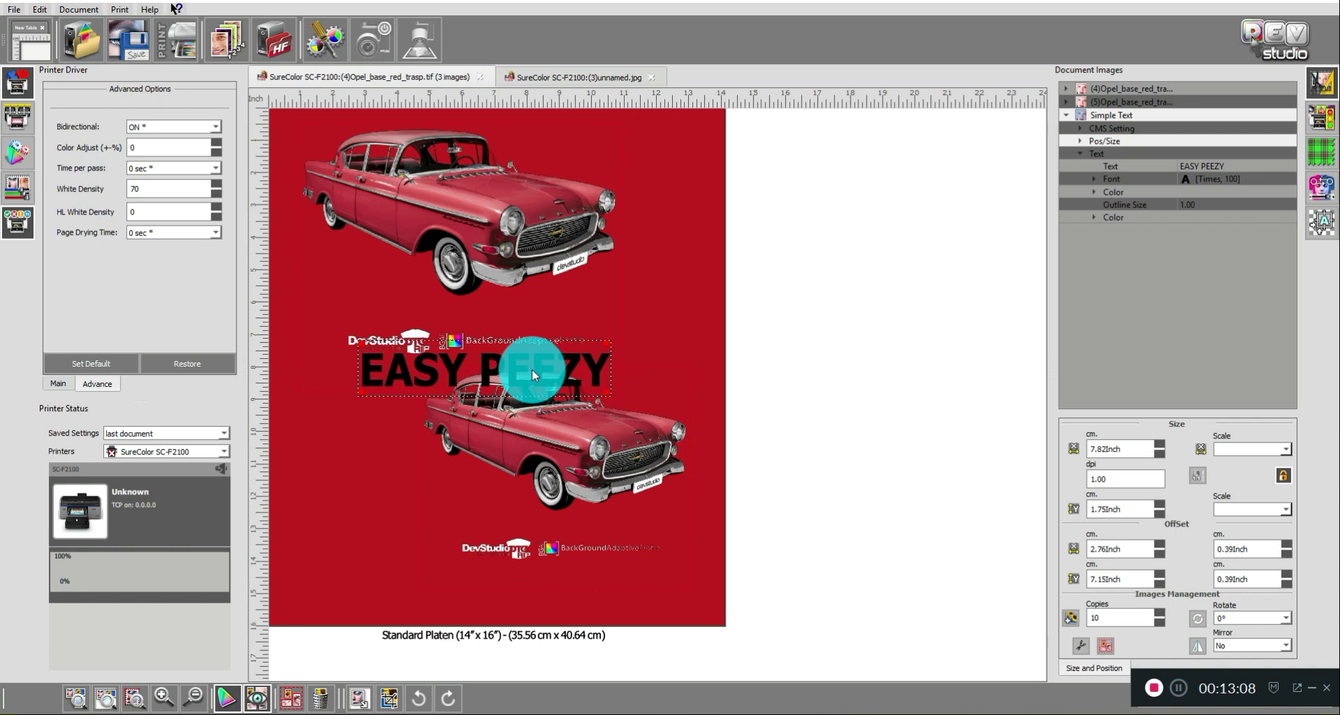
# - Change the EASY PEEZY text's fill color to the light pink basic color (RGB 255, 170, 255)
pyautogui.click(1213, 166)
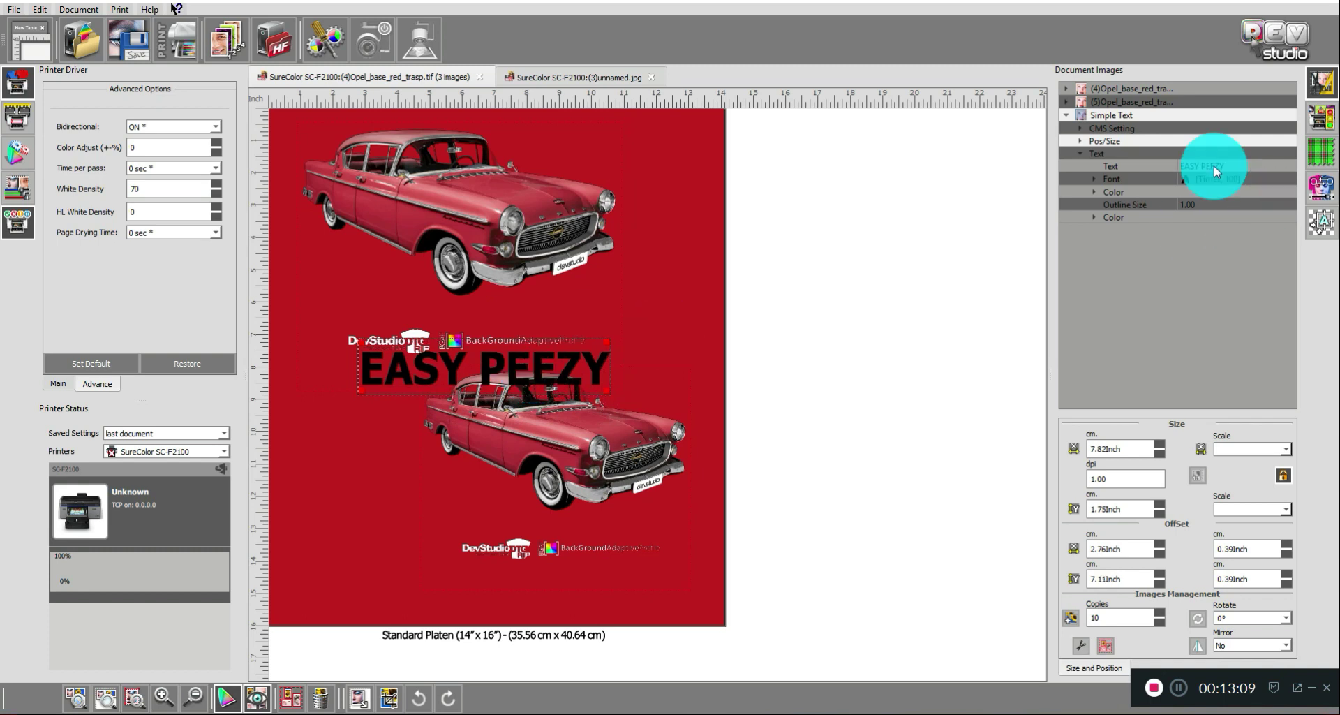
pyautogui.click(1095, 191)
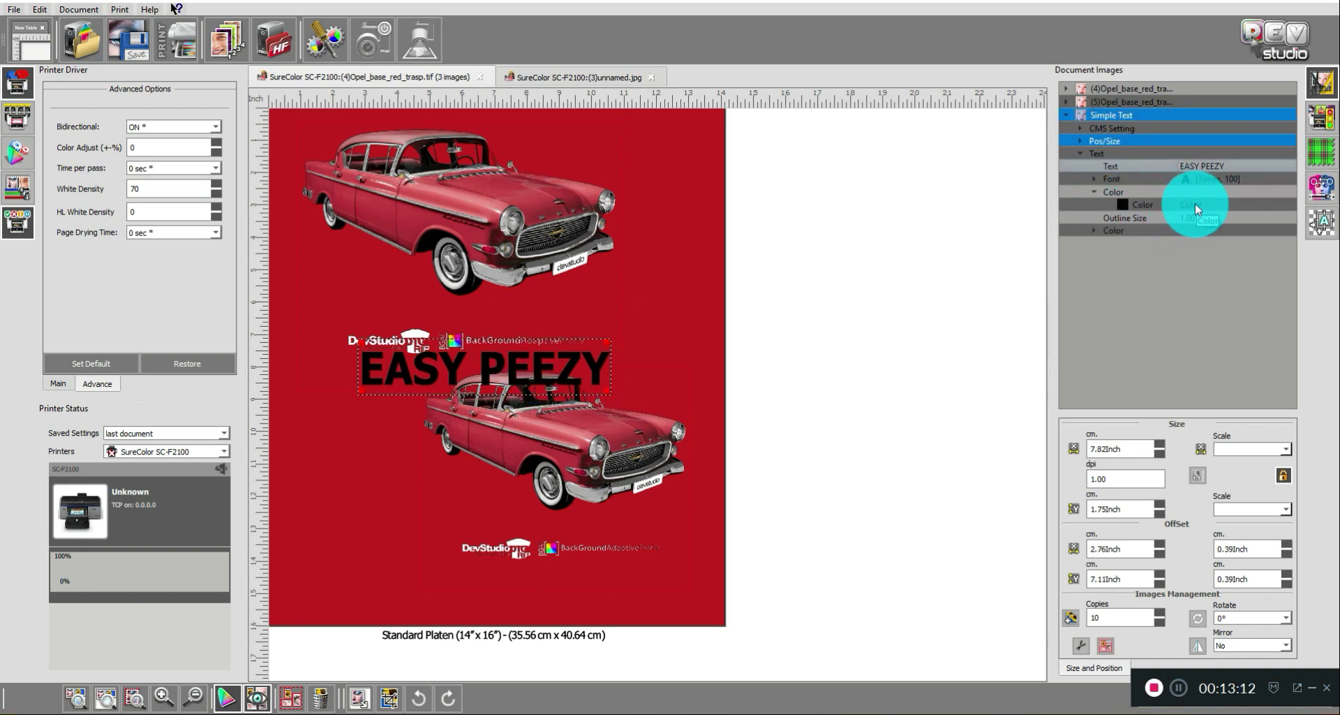
pyautogui.click(1196, 203)
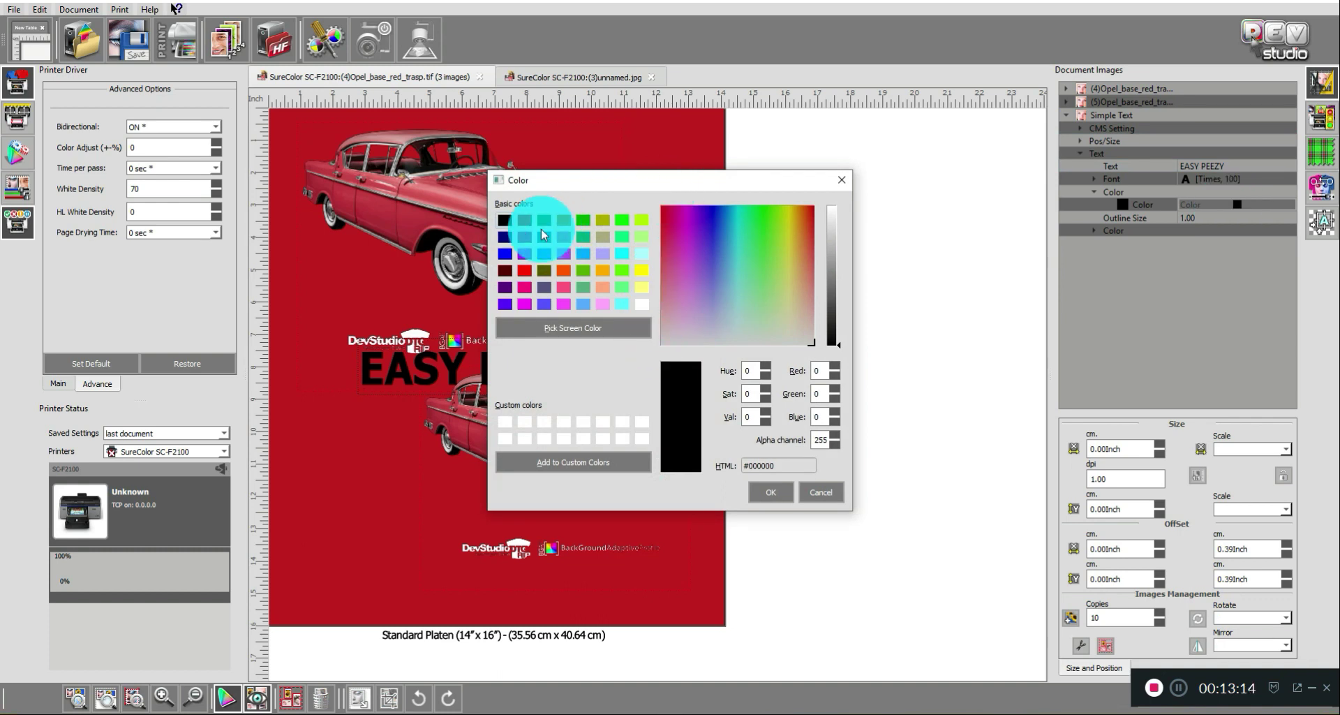
pyautogui.click(563, 237)
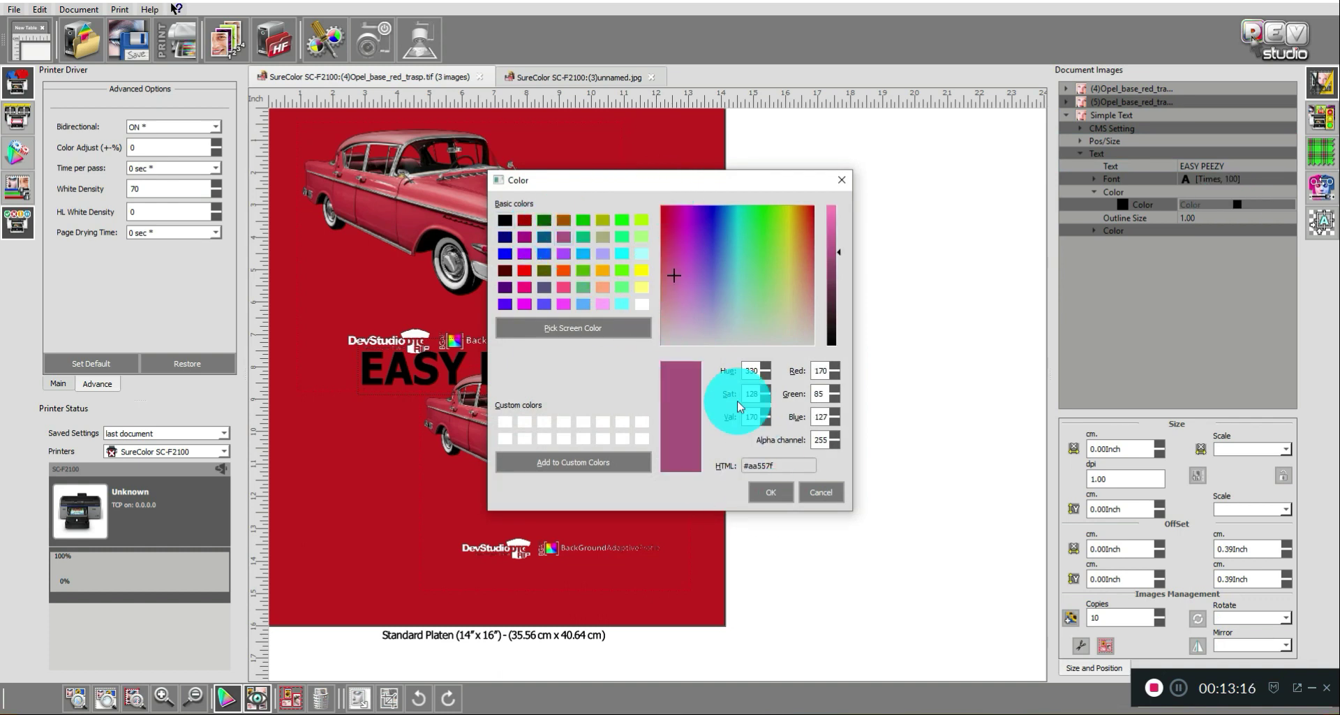
pyautogui.click(643, 304)
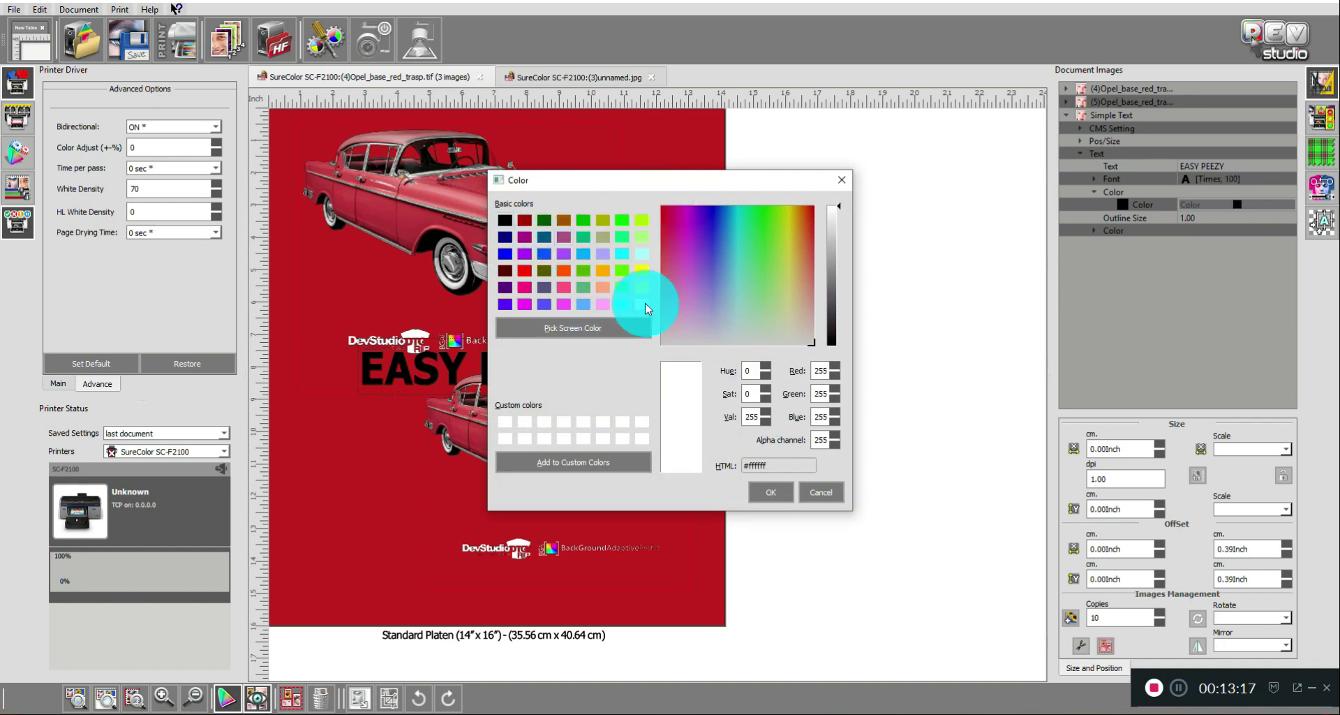
pyautogui.click(604, 306)
pyautogui.click(771, 490)
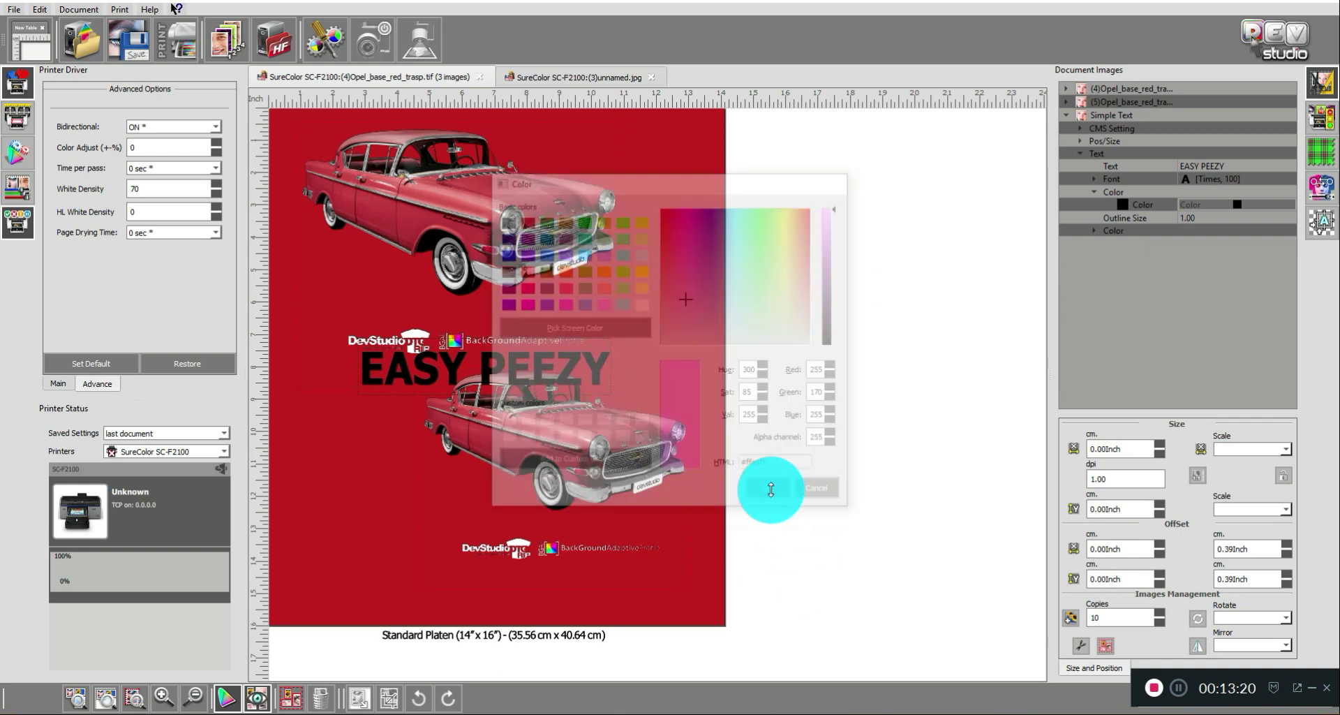
# - Remove the smaller second car and place the pink text below the remaining car's logos, at offsets of about 2.89 and 8.64 inches
pyautogui.moveTo(546, 378); pyautogui.dragTo(554, 365)
pyautogui.click(569, 480)
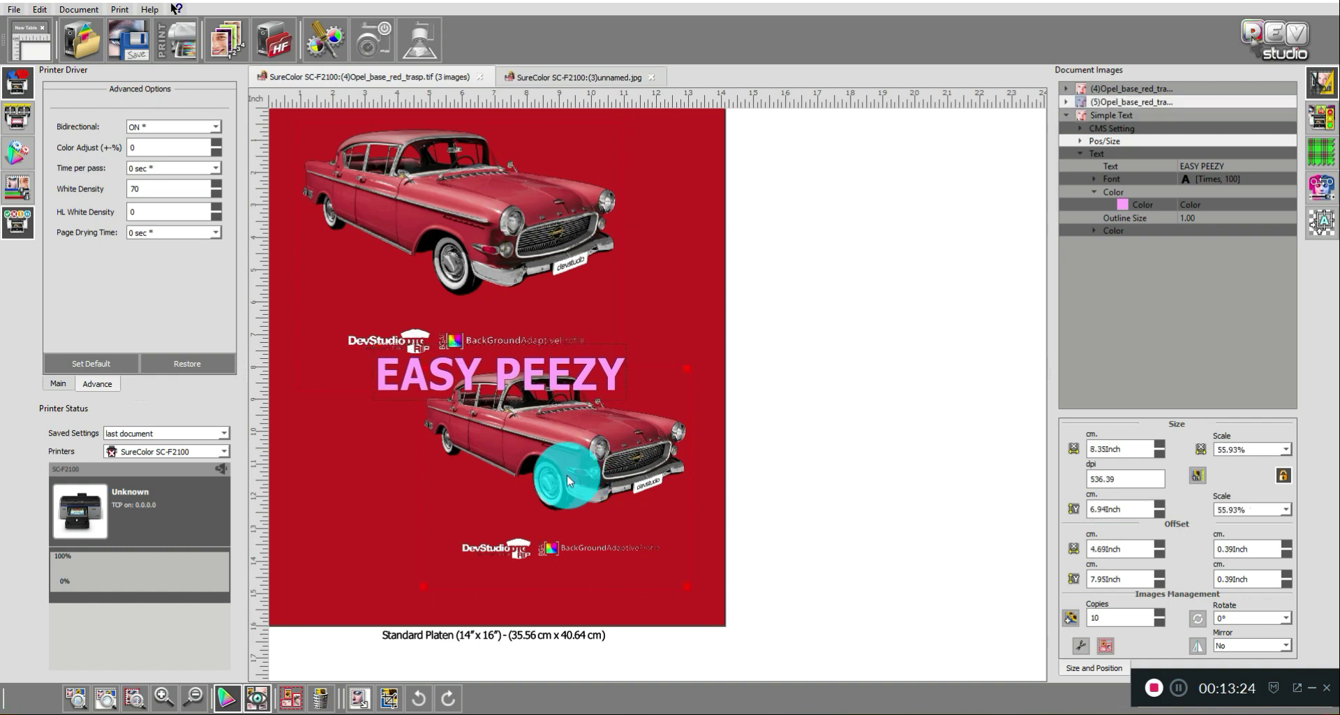
pyautogui.press('Delete')
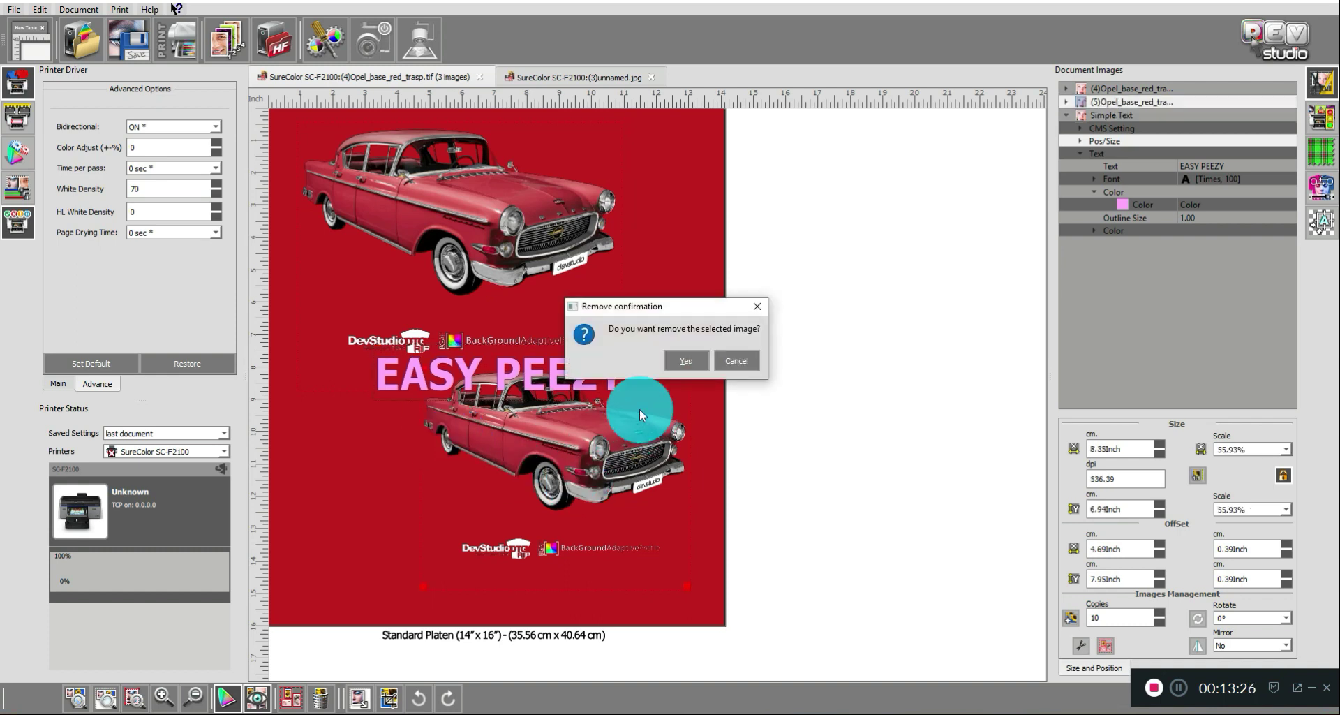
pyautogui.click(685, 360)
pyautogui.moveTo(558, 387); pyautogui.dragTo(547, 425)
# - Center both the remaining car image and the EASY PEEZY text horizontally on the platen
pyautogui.rightClick(506, 274)
pyautogui.click(459, 266)
pyautogui.rightClick(459, 267)
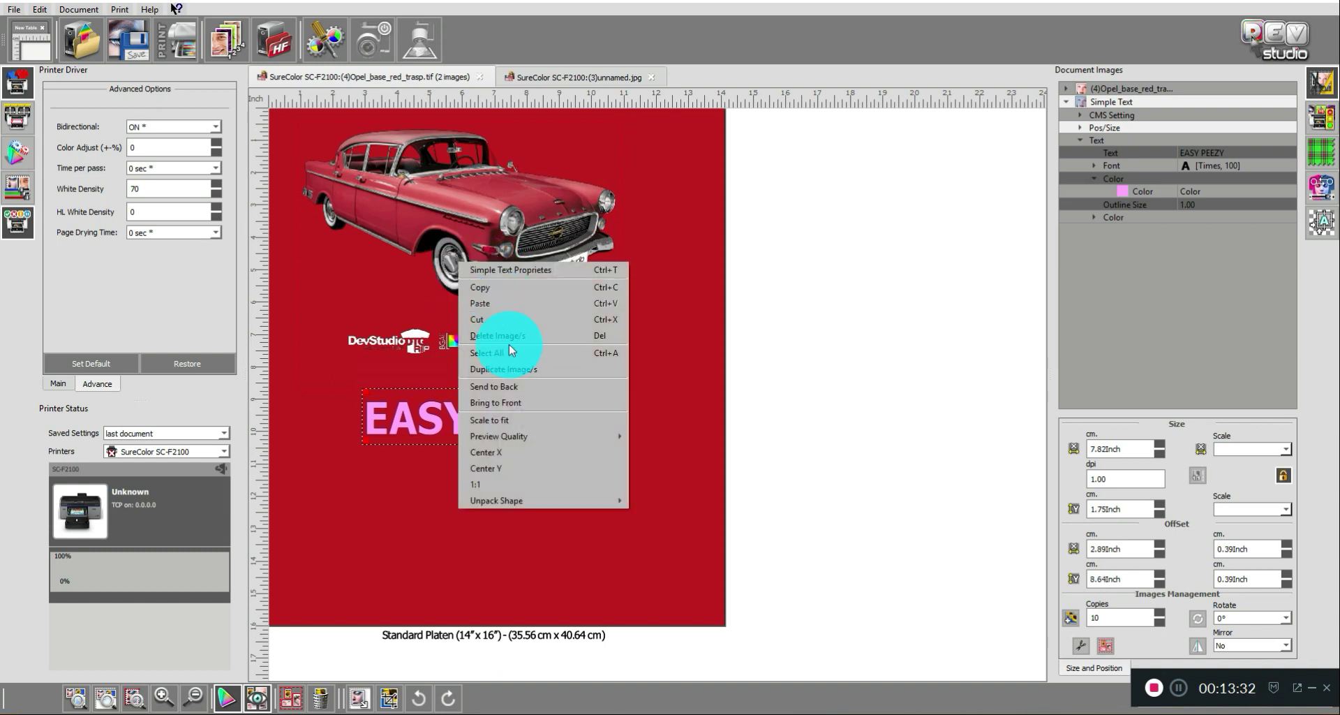
pyautogui.click(508, 452)
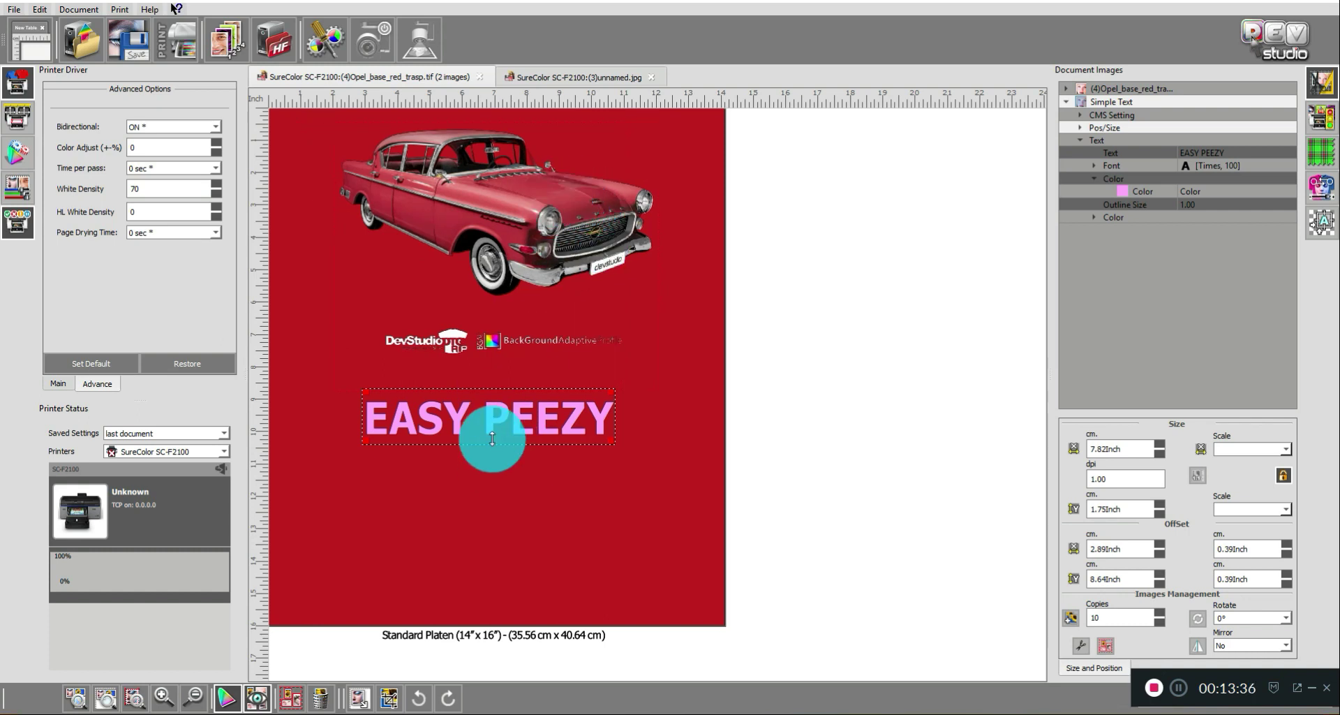
pyautogui.rightClick(493, 415)
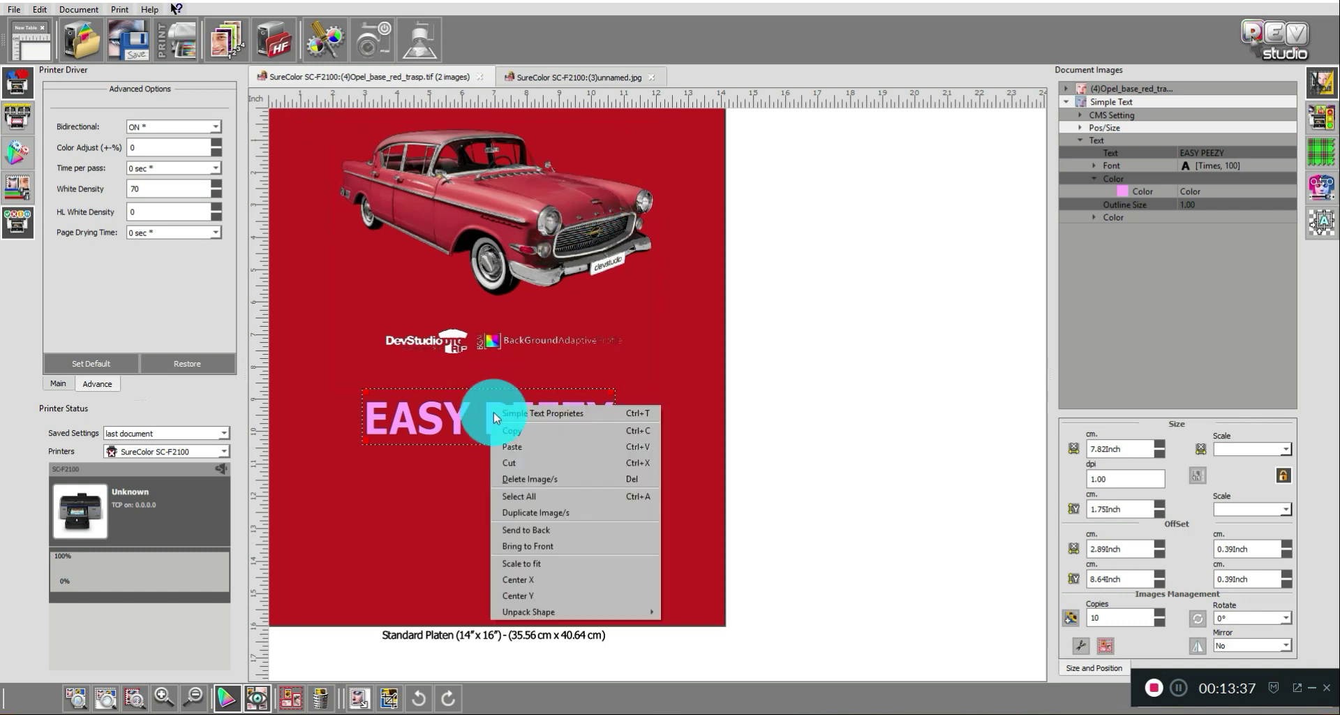
pyautogui.click(534, 580)
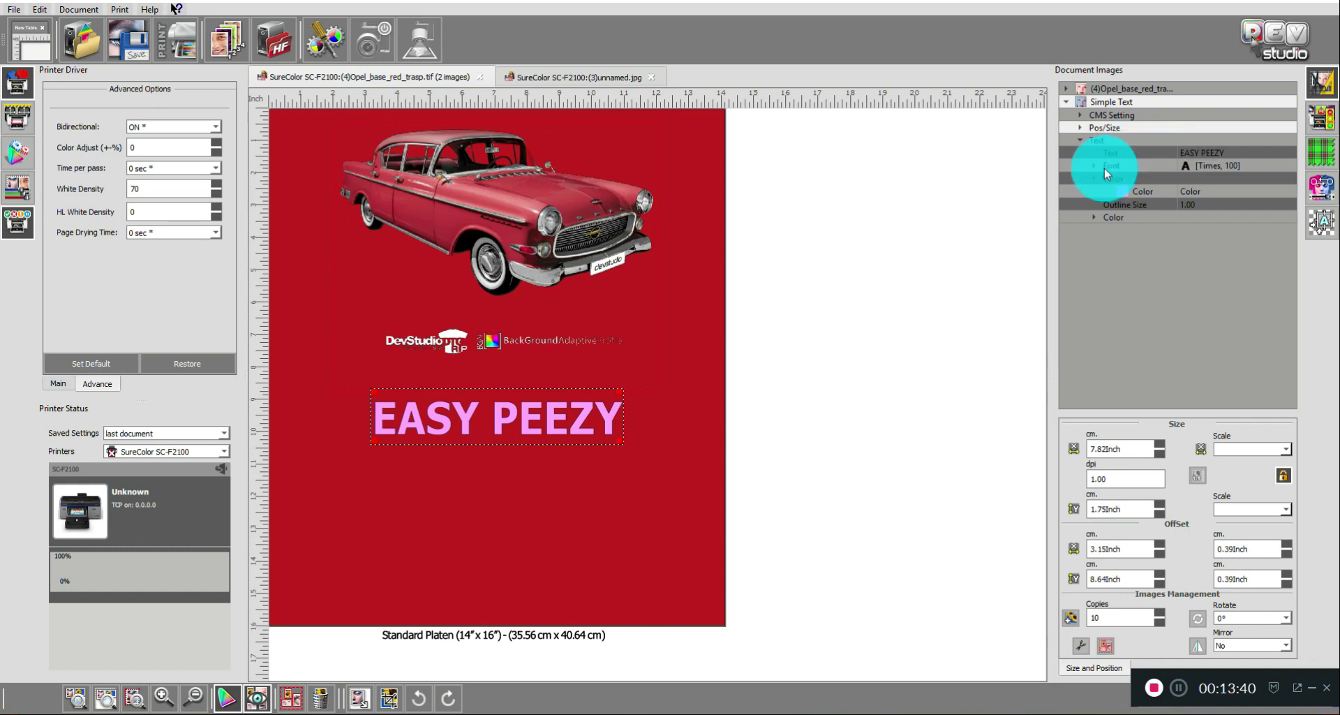
# - Expand the text object's font properties to review the family, style and point size options
pyautogui.click(1214, 167)
pyautogui.click(1197, 166)
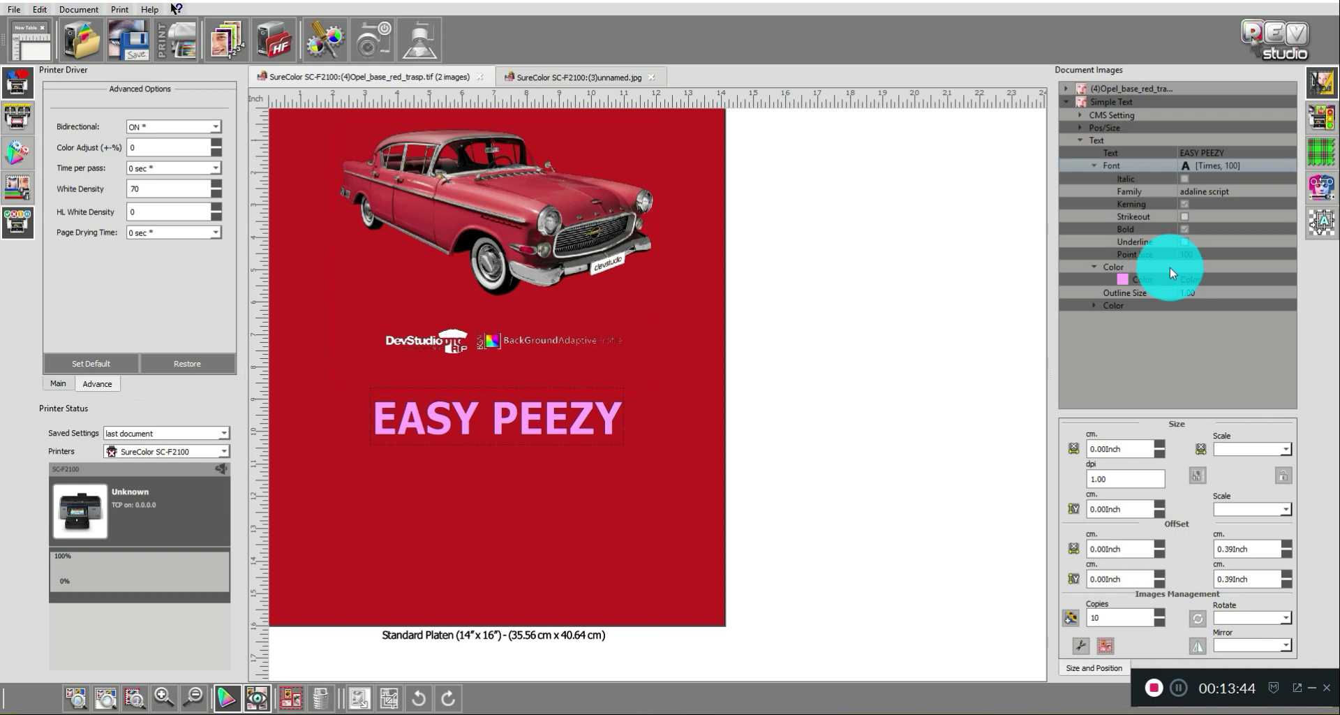
pyautogui.click(484, 472)
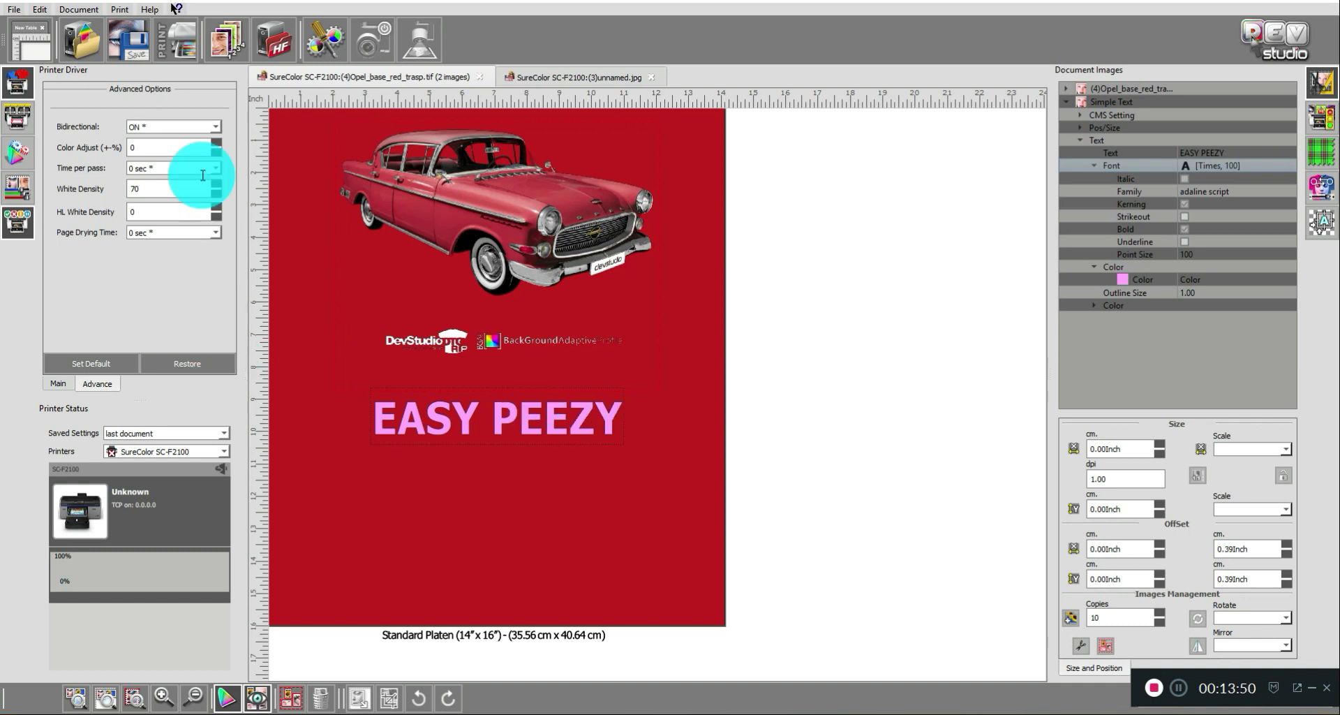
# - Open the print preview and review its cost options, including the ink prices and capacities of the Default inkset
pyautogui.click(182, 36)
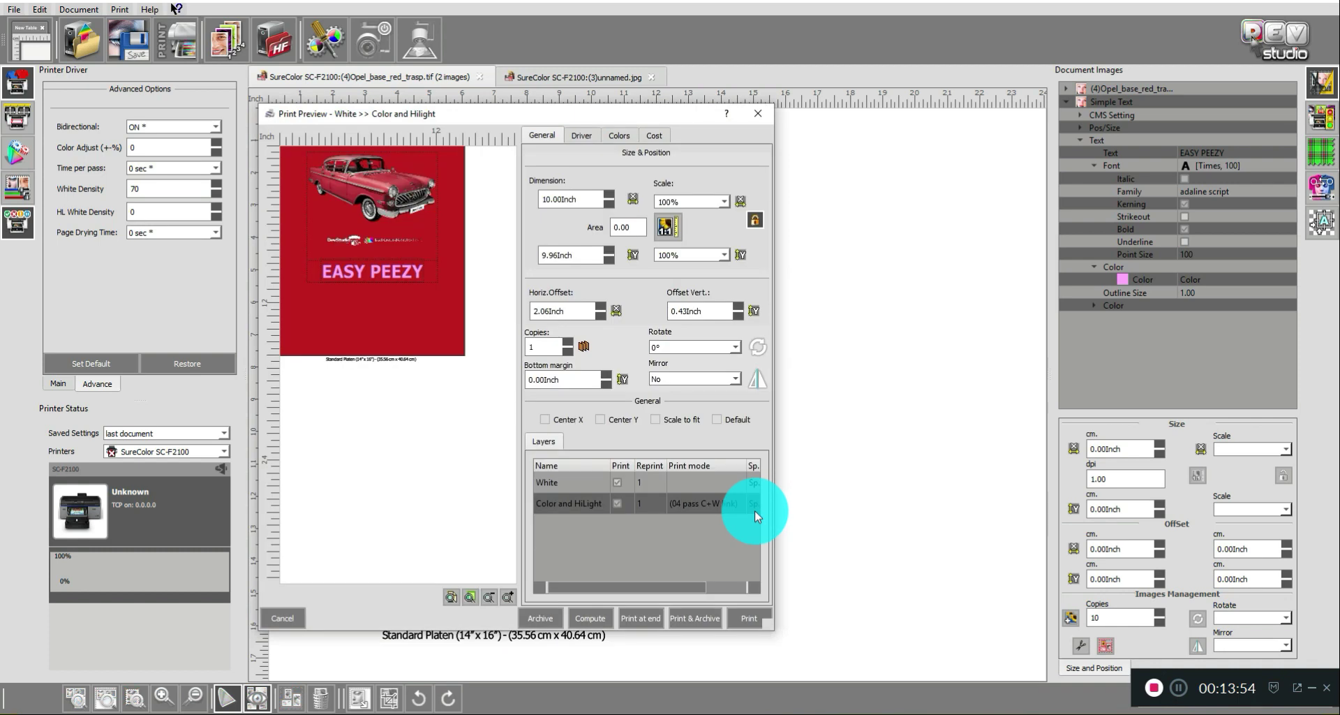
pyautogui.click(662, 134)
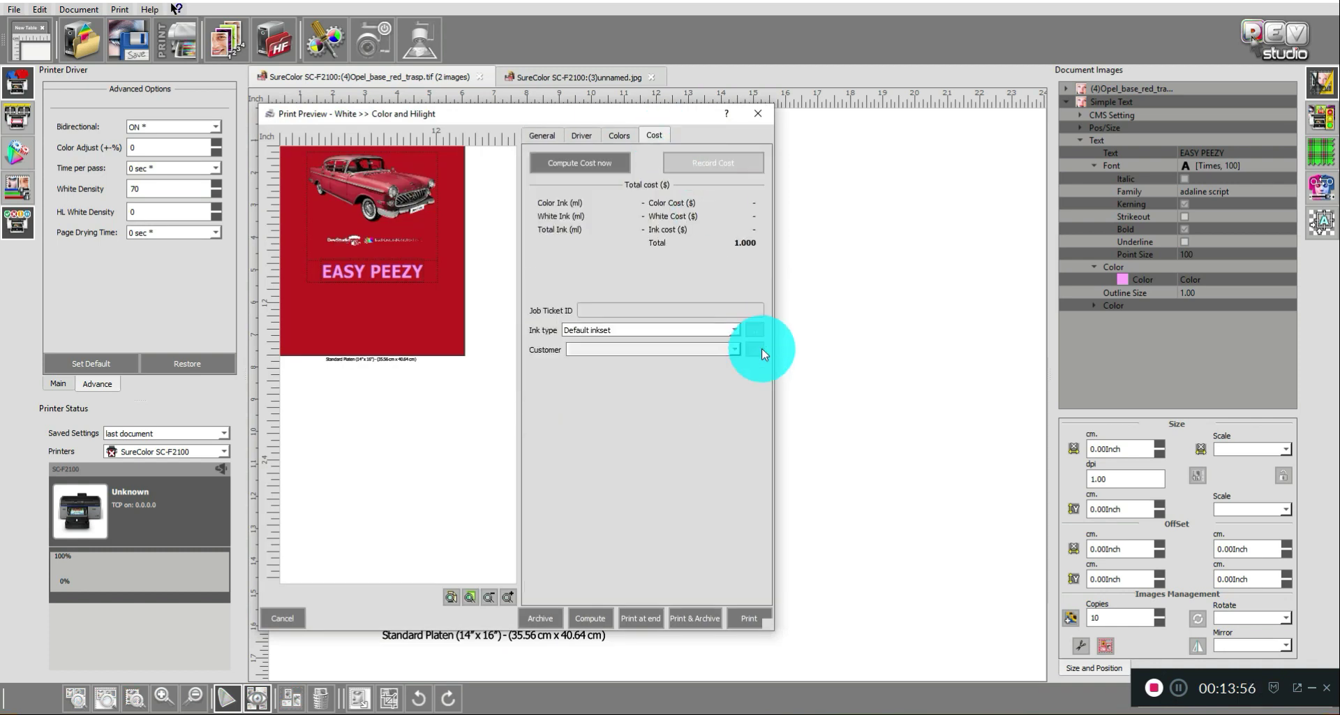
pyautogui.click(754, 330)
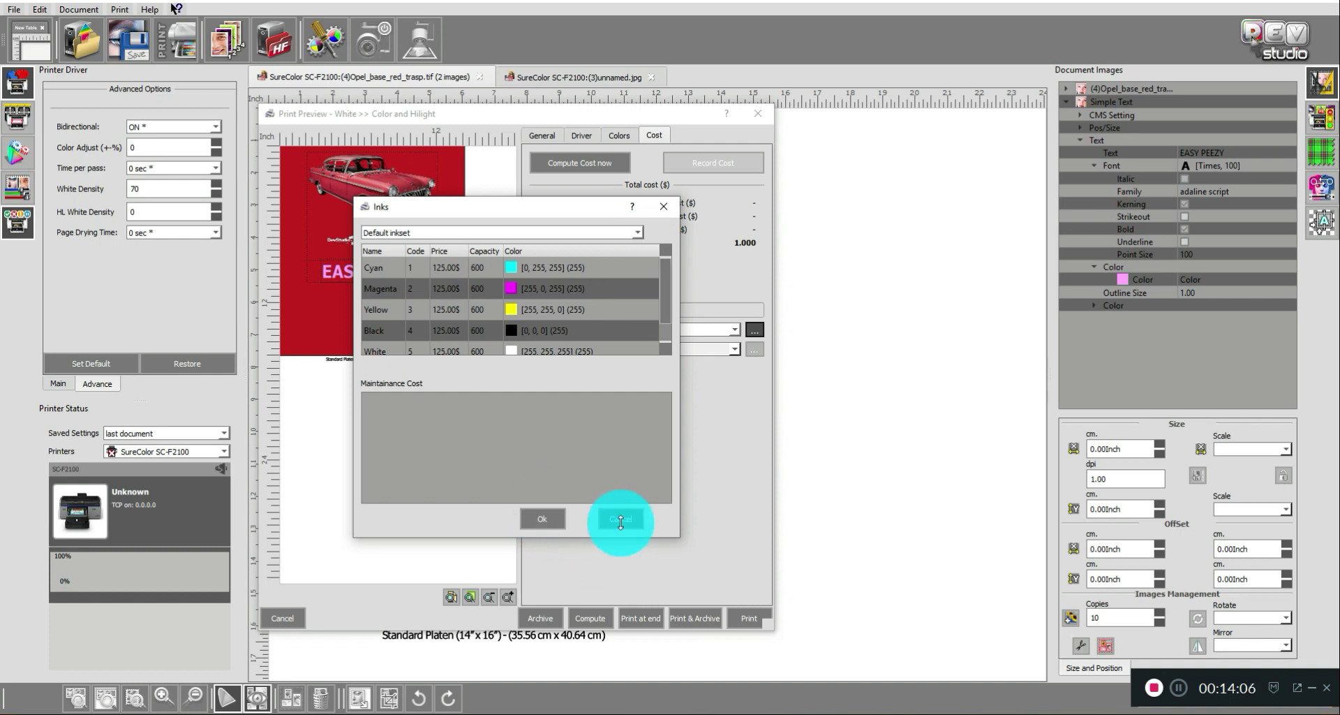
pyautogui.click(665, 208)
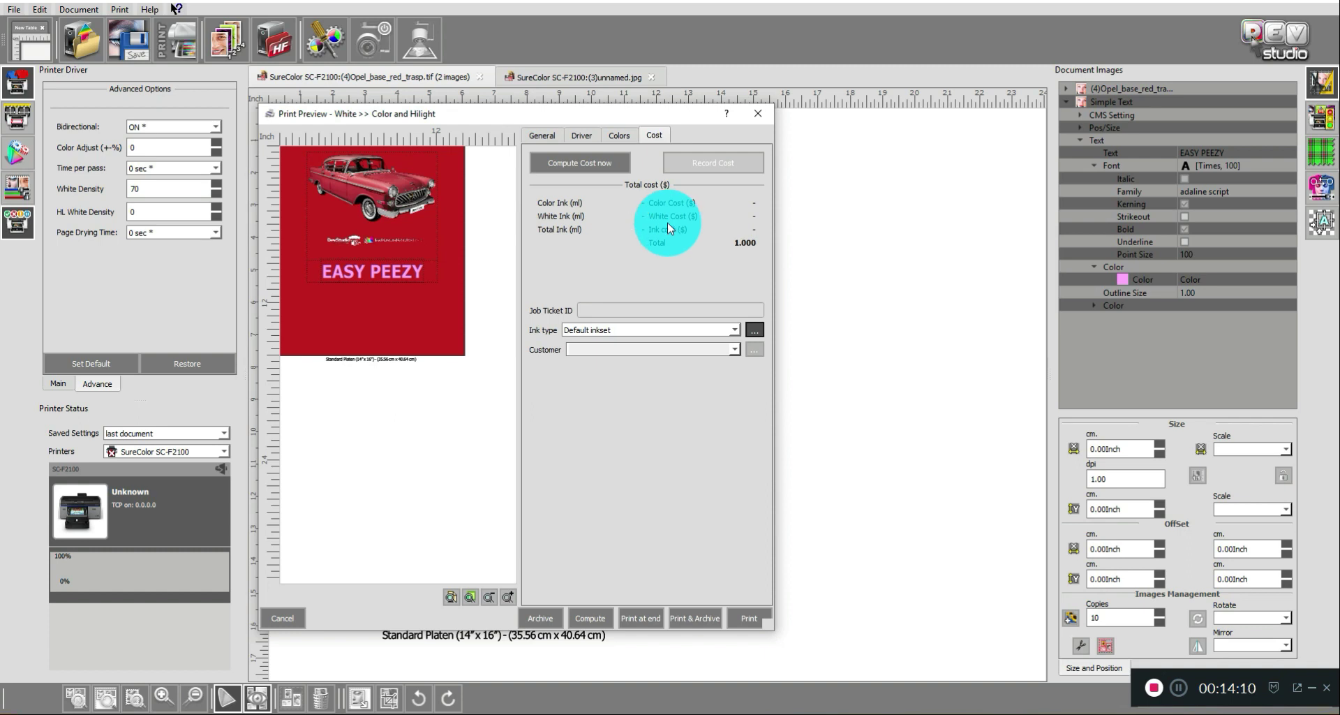
# - Set the print preview to print only the Color and HiLight layer, with White excluded, and close it without printing
pyautogui.click(546, 139)
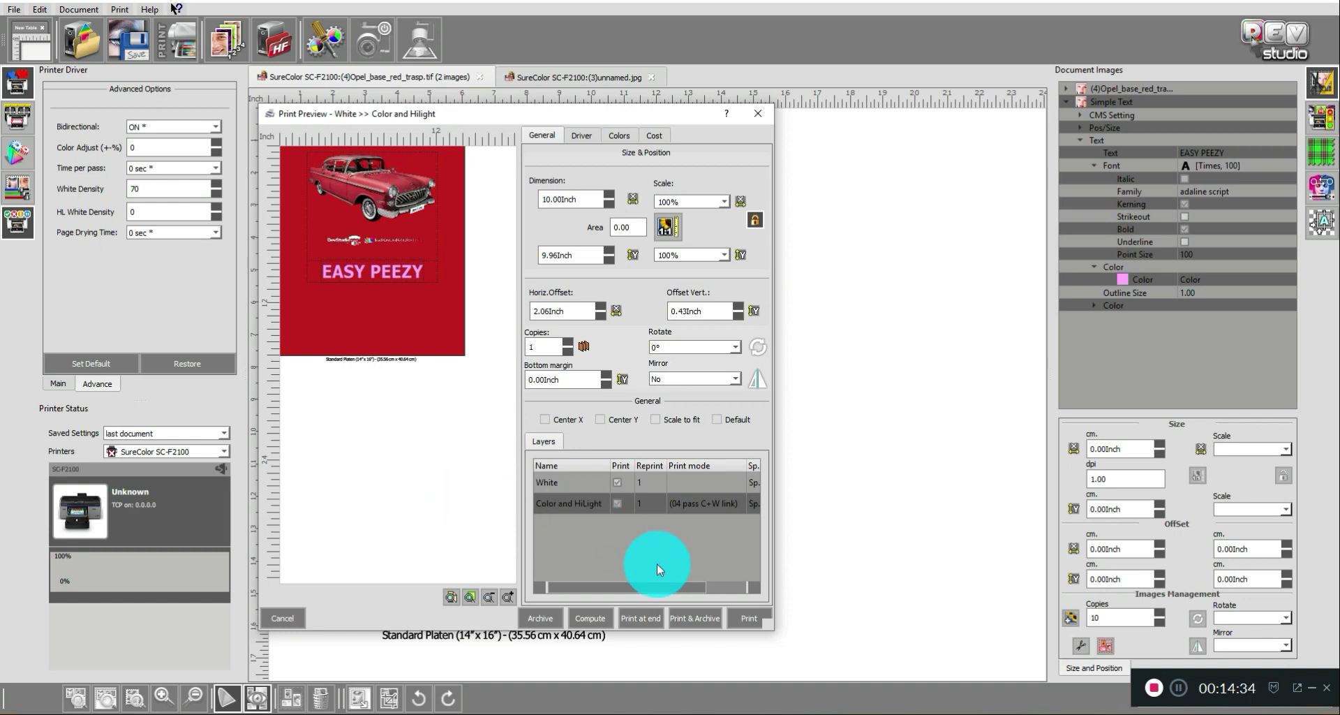
pyautogui.click(617, 501)
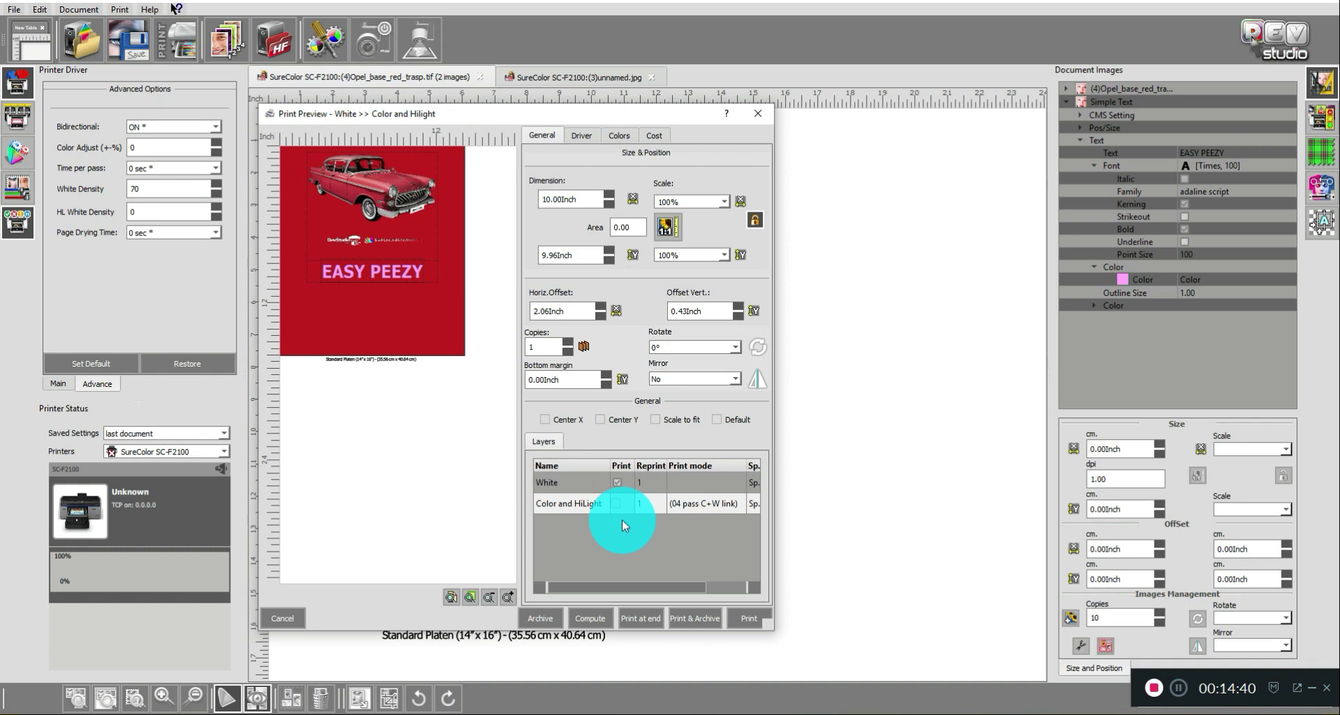
pyautogui.click(617, 483)
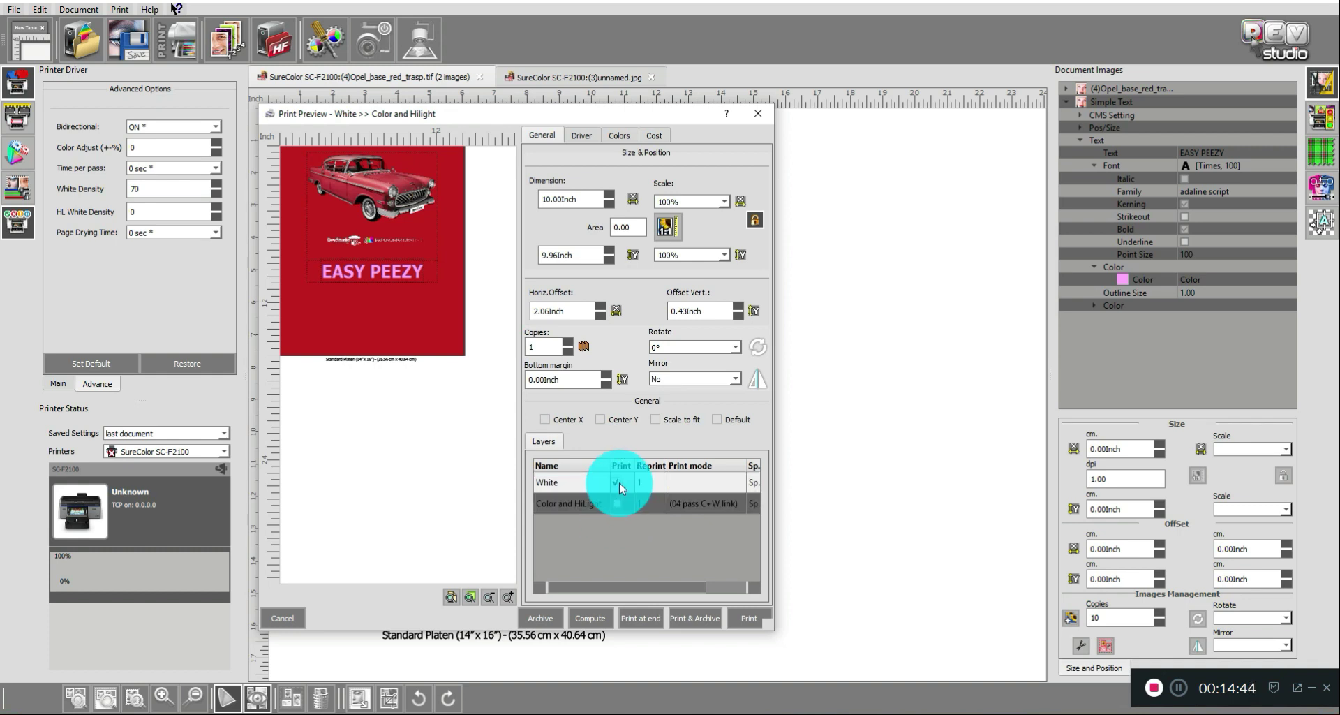
pyautogui.click(618, 483)
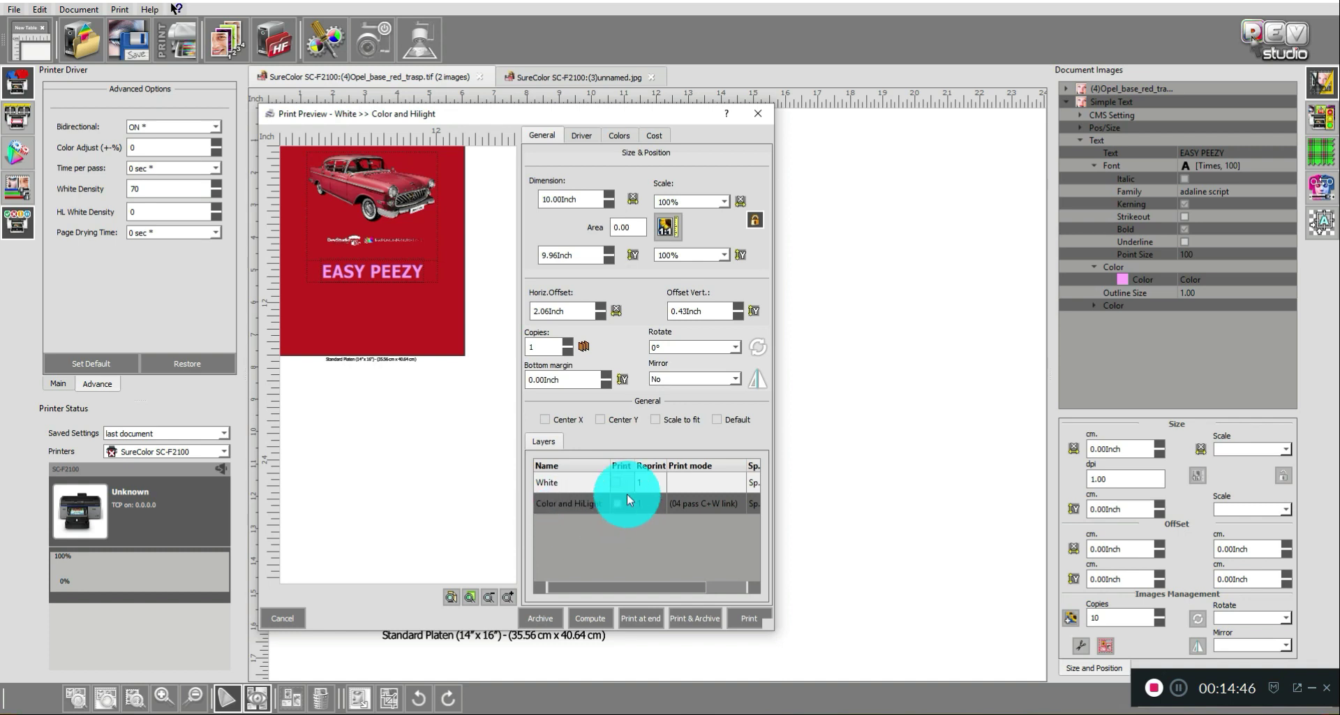
pyautogui.click(616, 503)
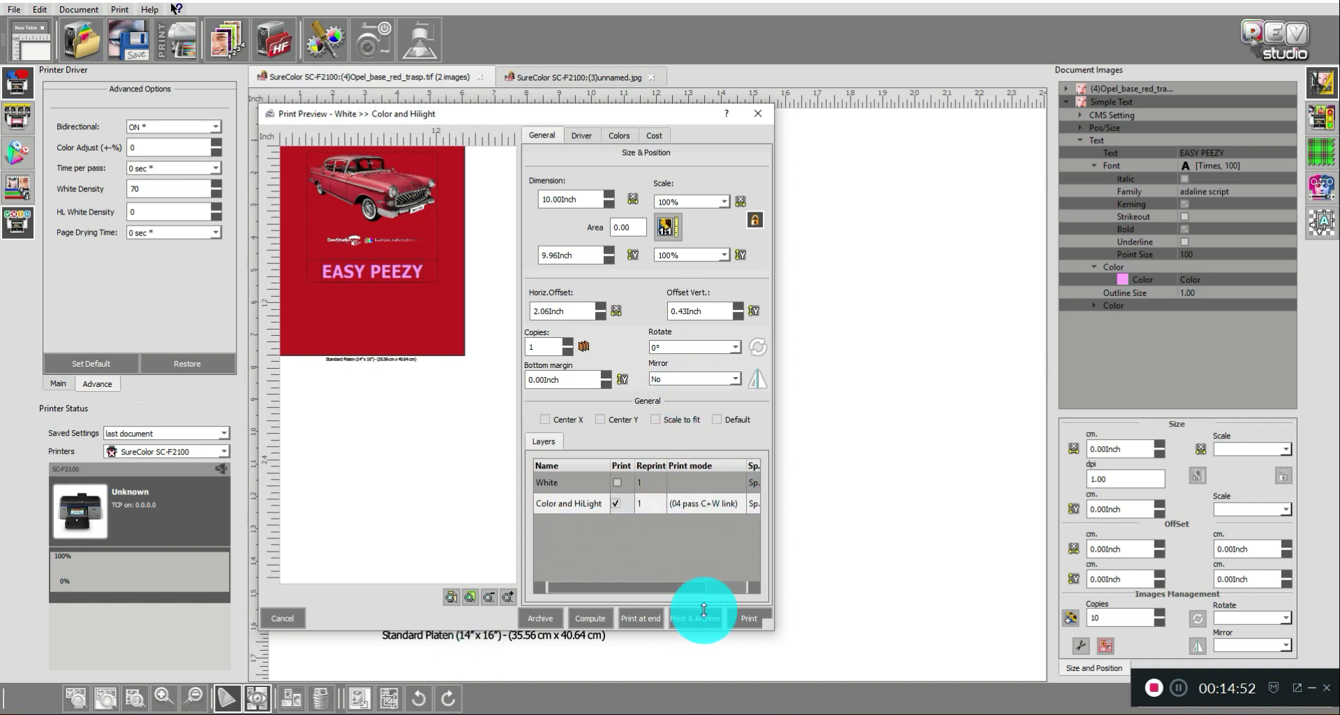
pyautogui.click(756, 114)
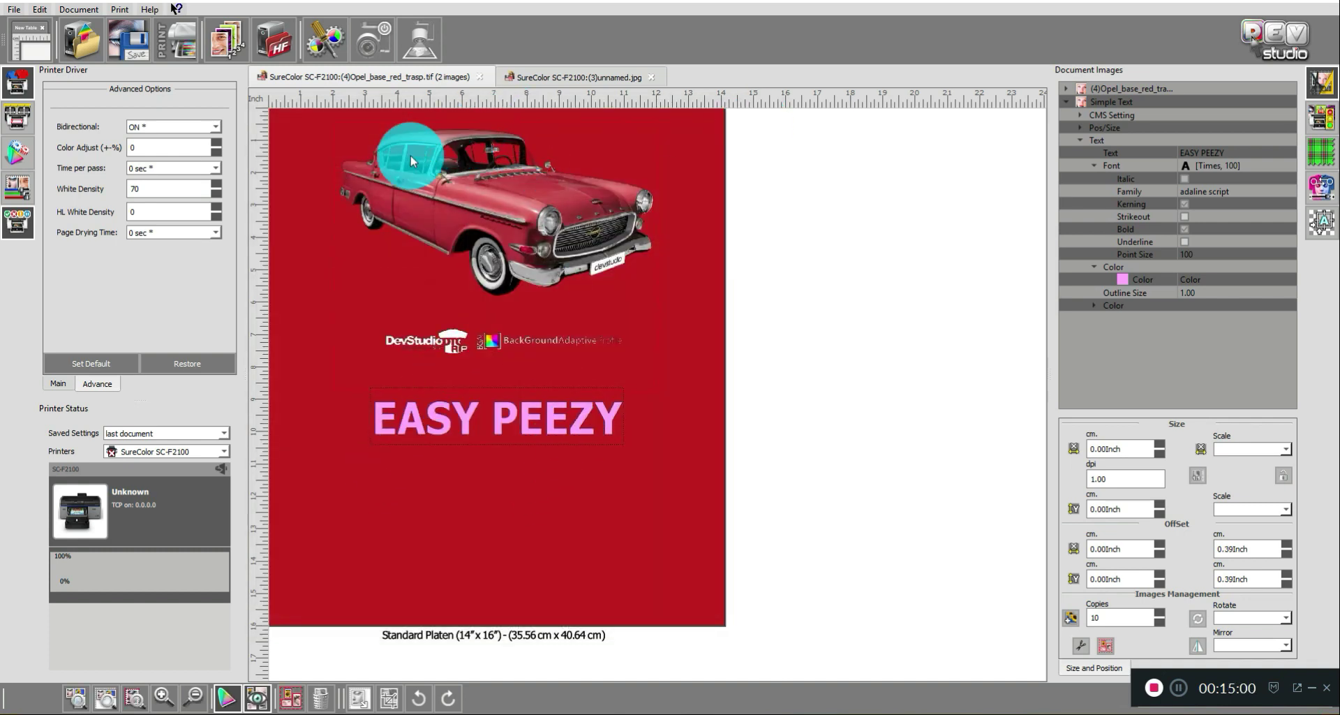
# - Open the archived jobs in the reports and load the archived Opel_base_red_trasp record into a new job
pyautogui.click(229, 38)
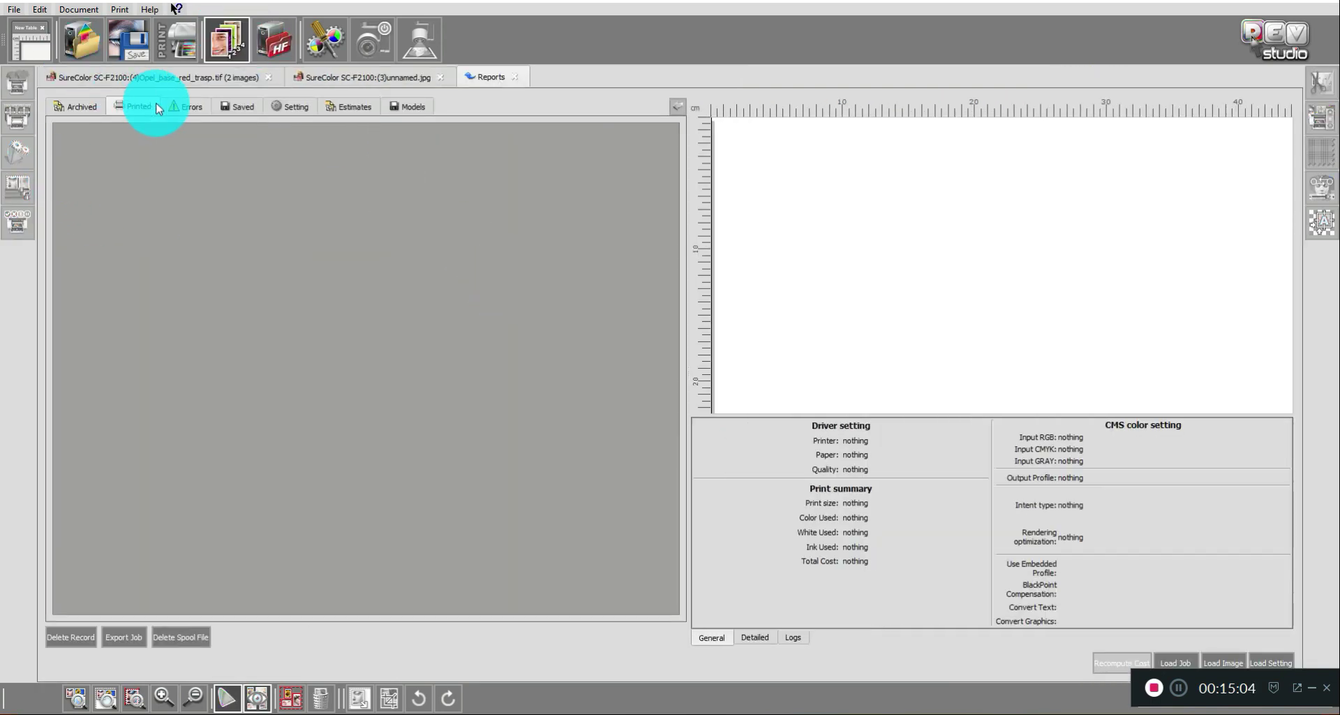
pyautogui.click(94, 110)
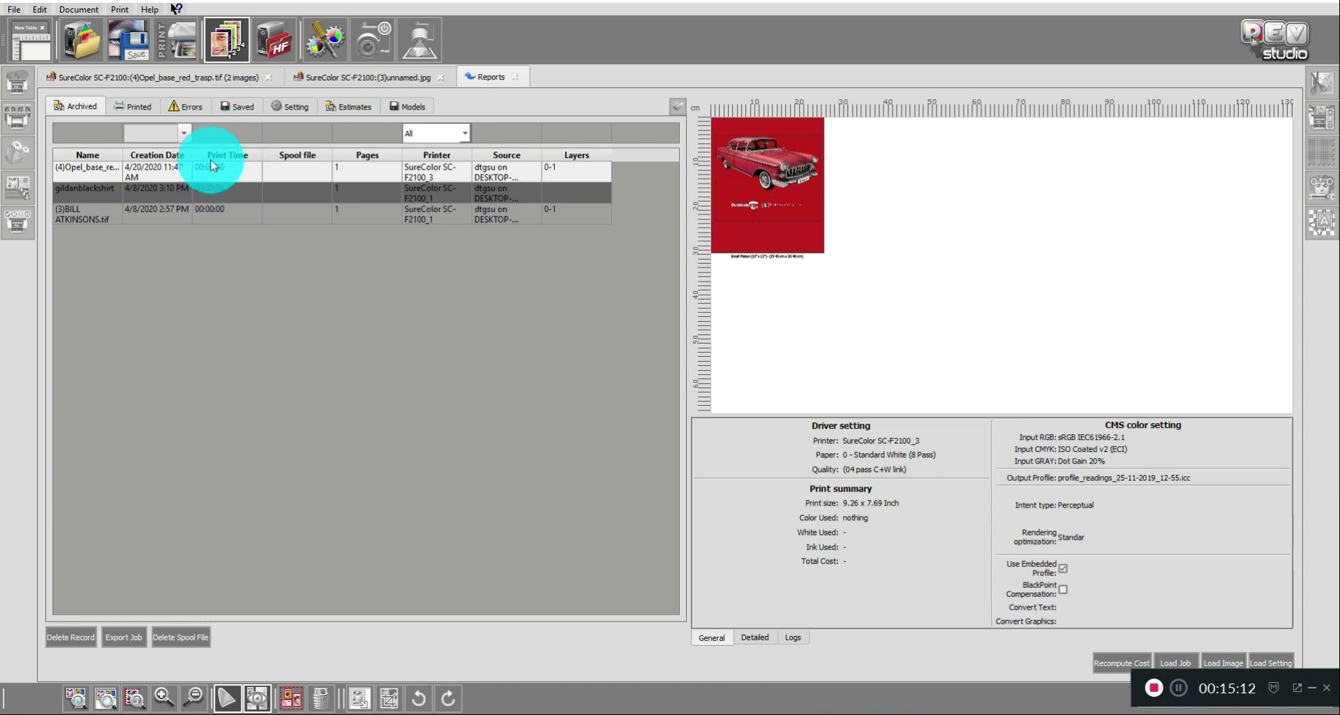
pyautogui.click(112, 174)
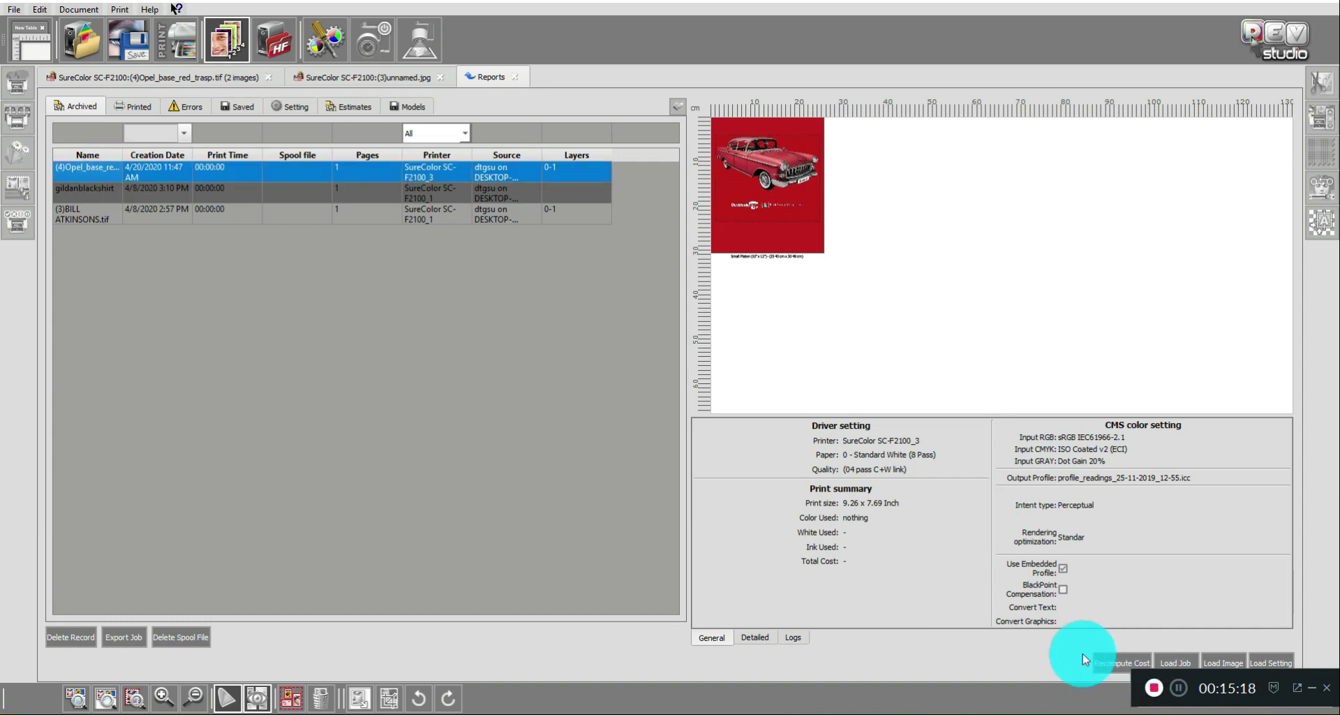
pyautogui.click(1175, 662)
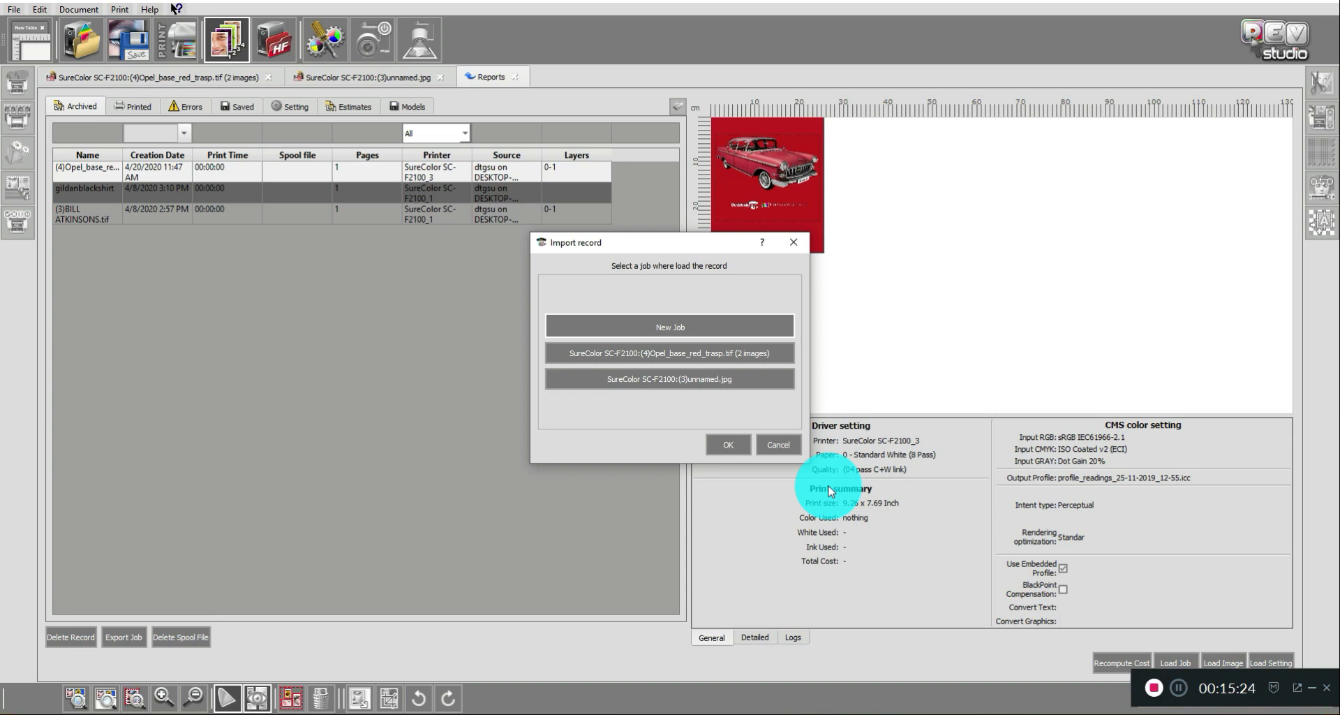
pyautogui.click(672, 327)
pyautogui.click(728, 444)
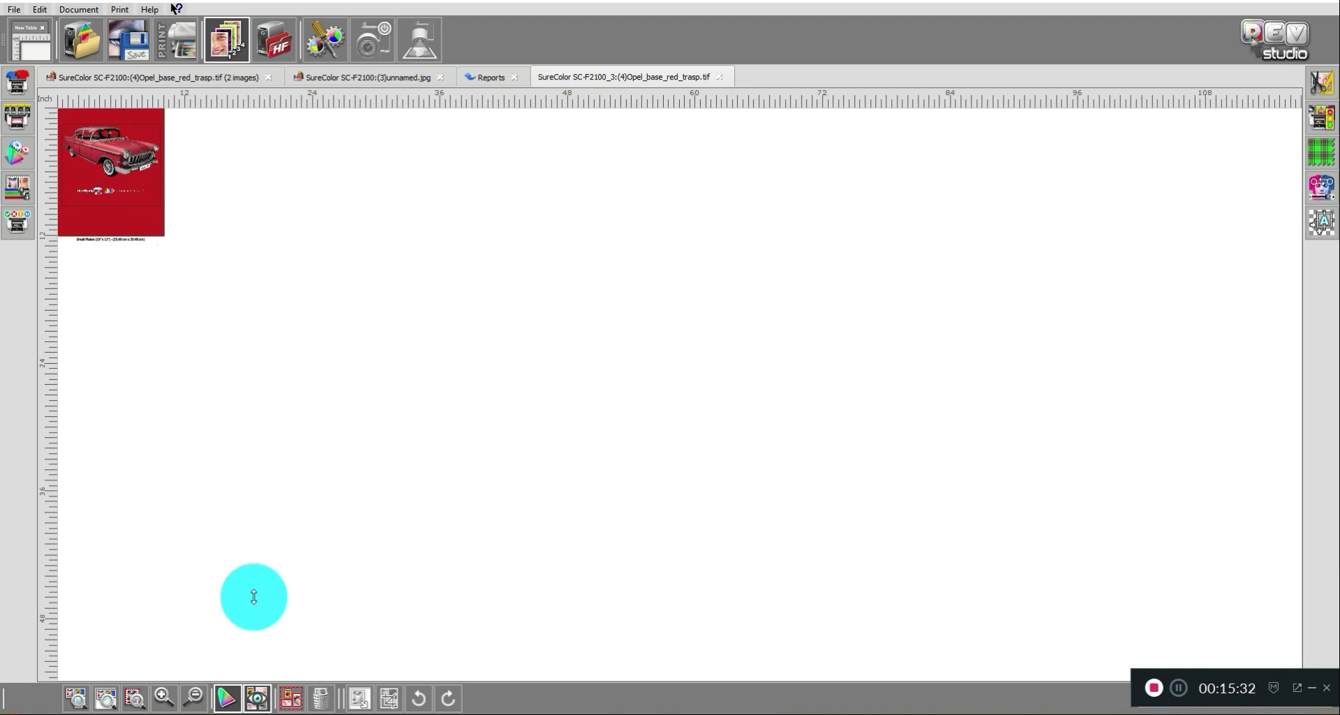
# - Display the reloaded job's main printer driver settings and inspect its car image on the small platen
pyautogui.click(163, 696)
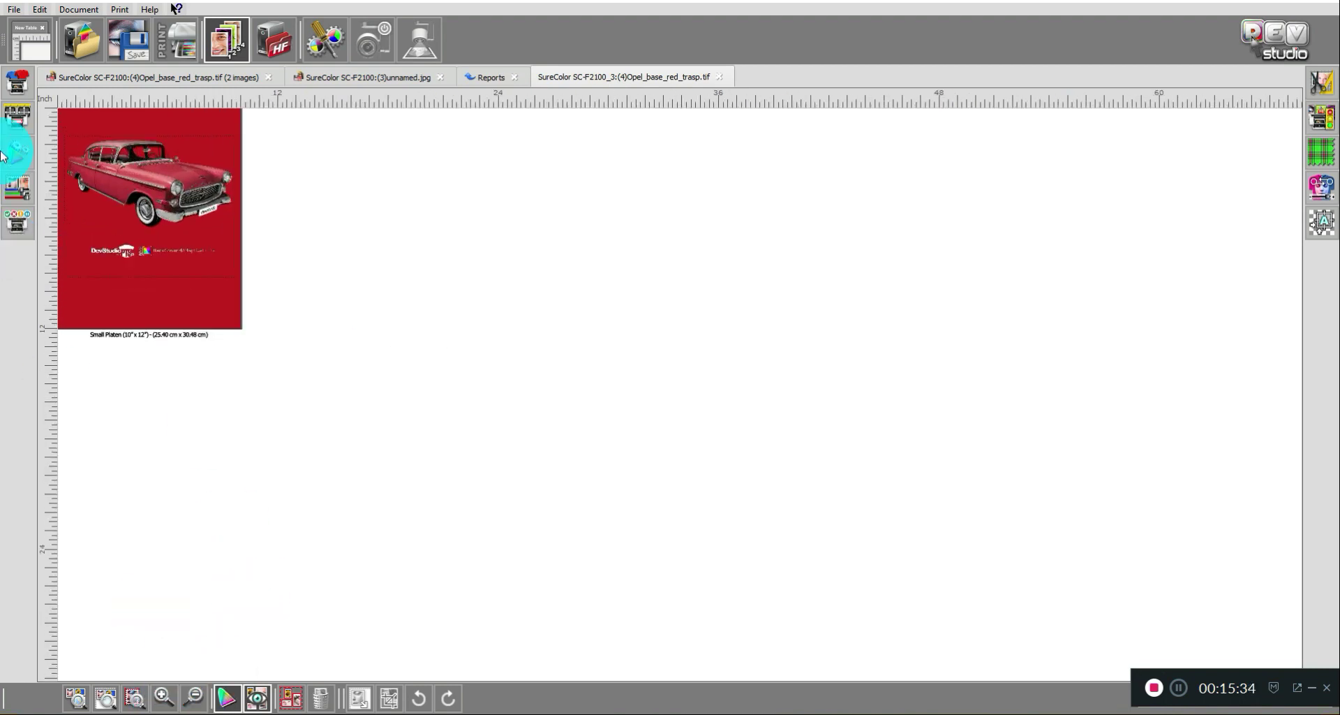
pyautogui.click(21, 75)
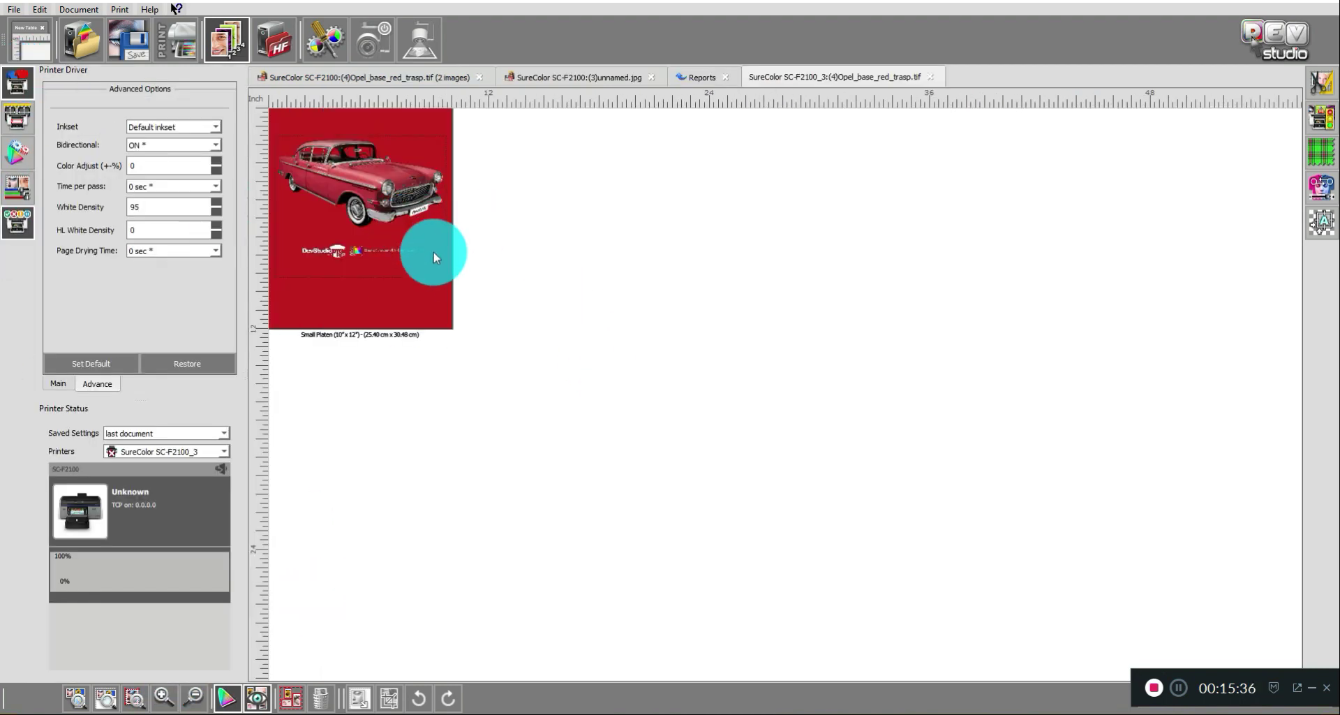
pyautogui.click(58, 383)
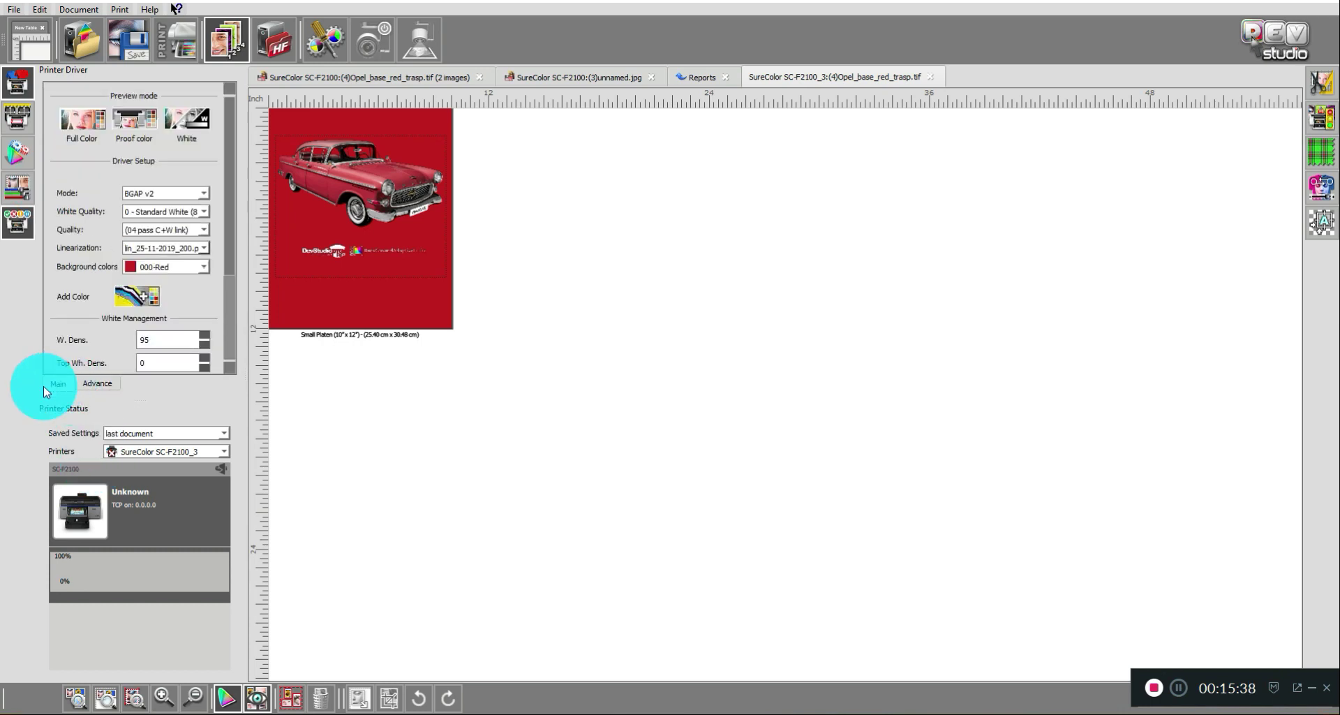
pyautogui.click(162, 697)
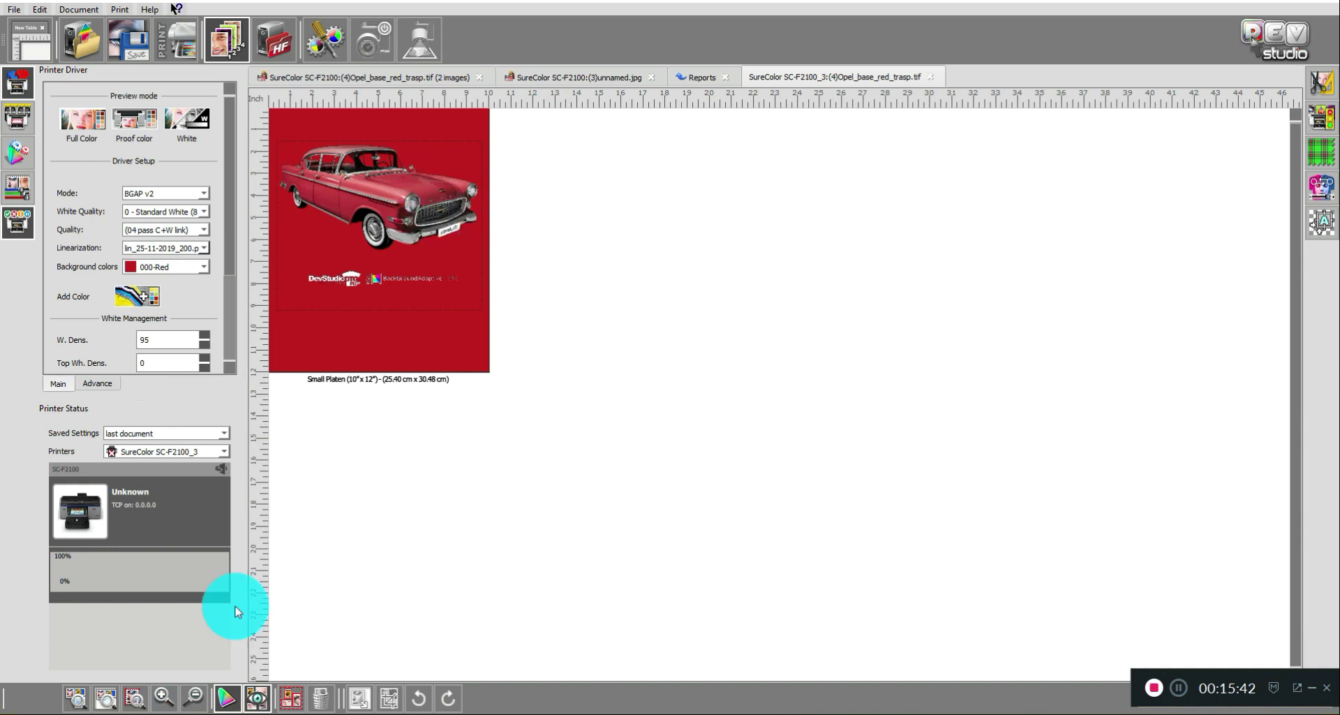
pyautogui.click(168, 698)
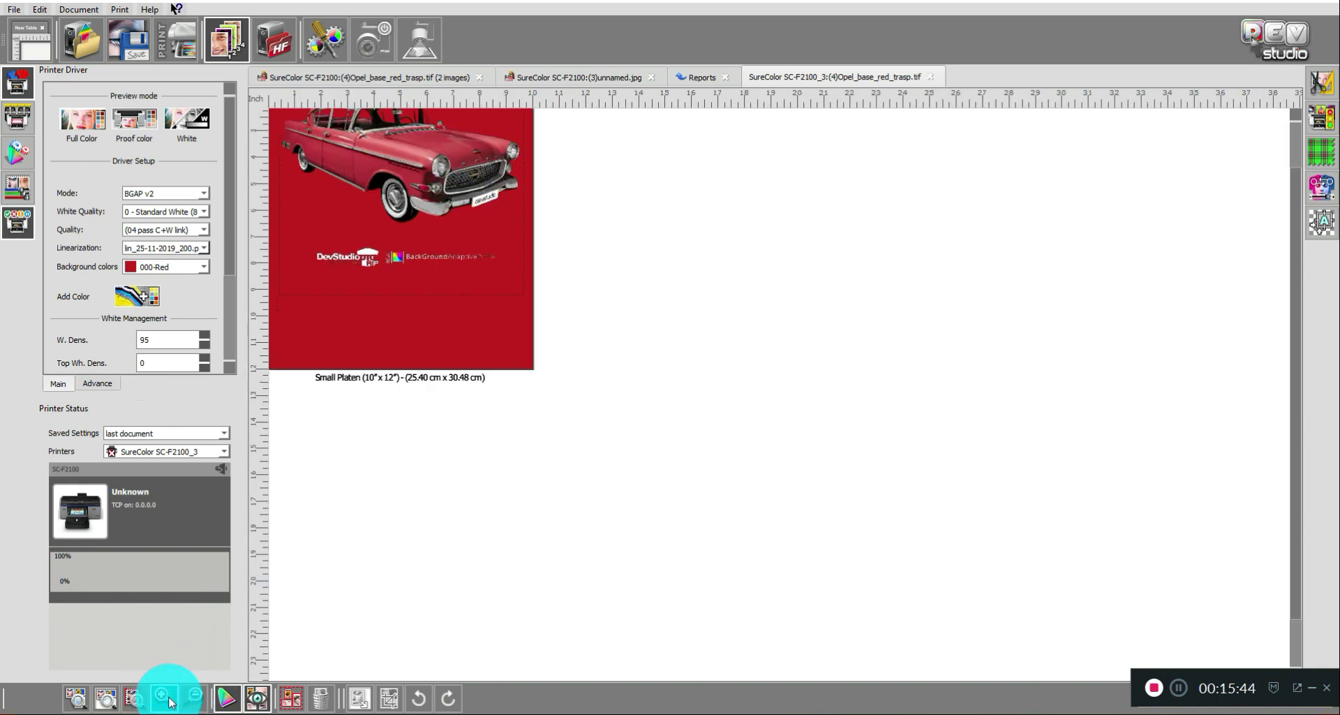
pyautogui.click(168, 698)
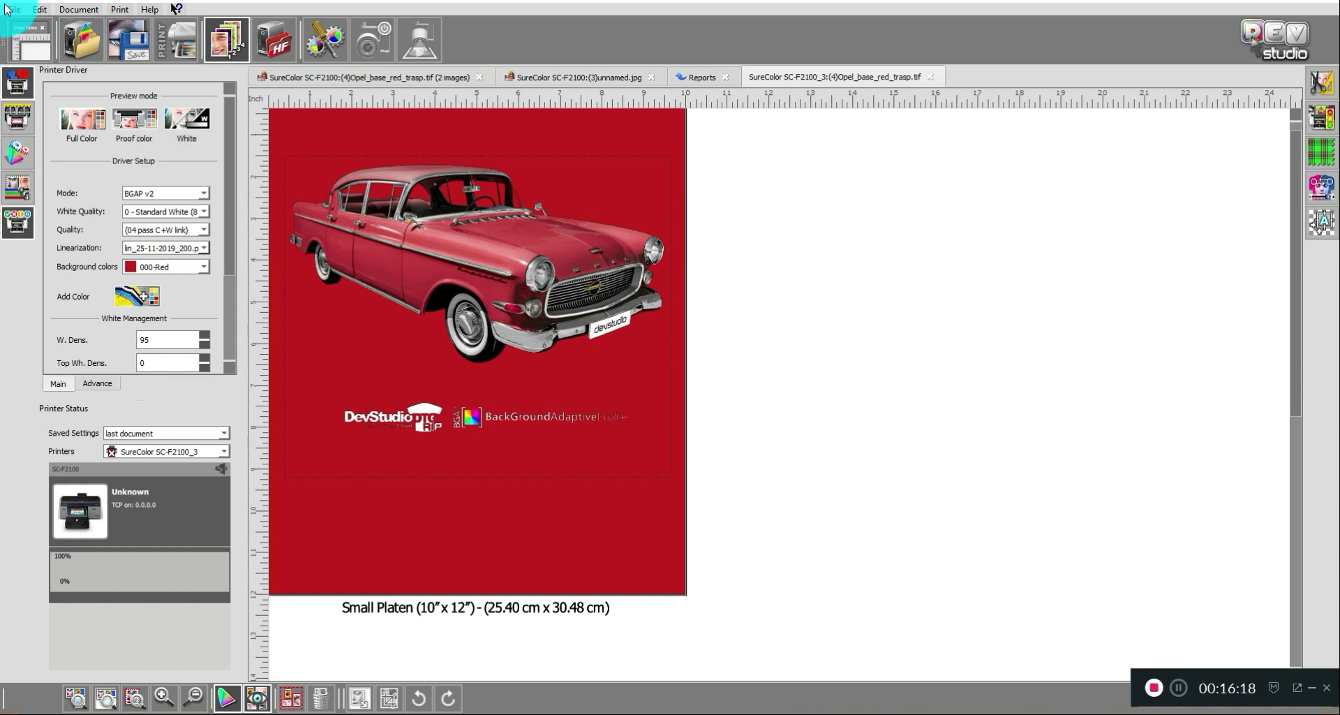
# - Save the current print settings under the name LOW QUALITY GARMENT and apply that saved setting to the job
pyautogui.click(41, 9)
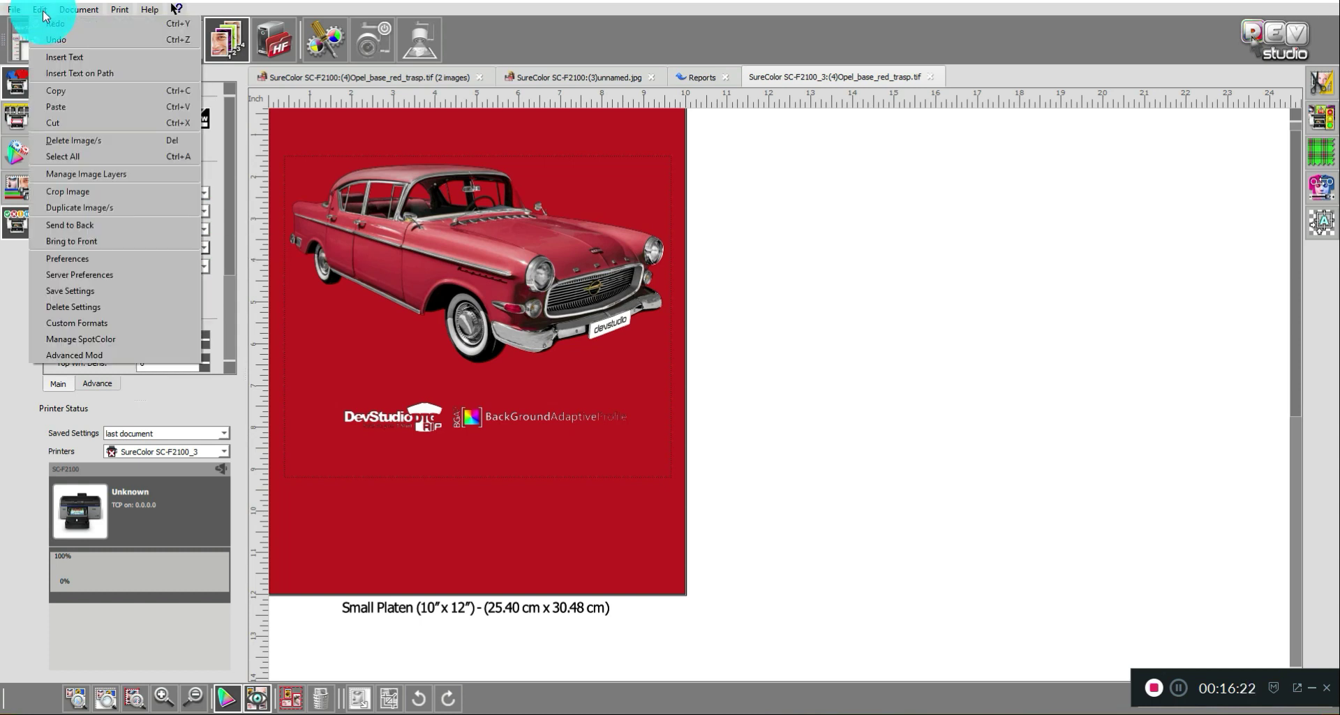
pyautogui.click(64, 290)
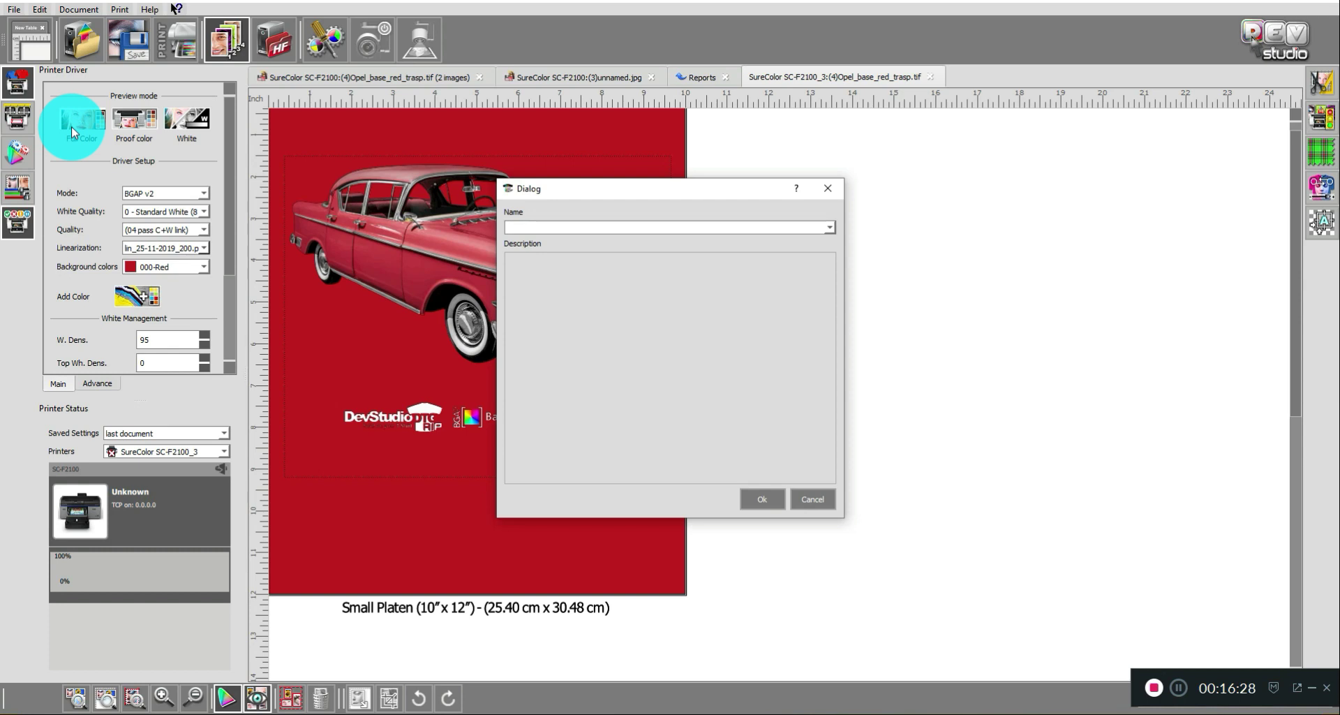
pyautogui.write('LOW QUALITY GARMENT')
pyautogui.click(764, 499)
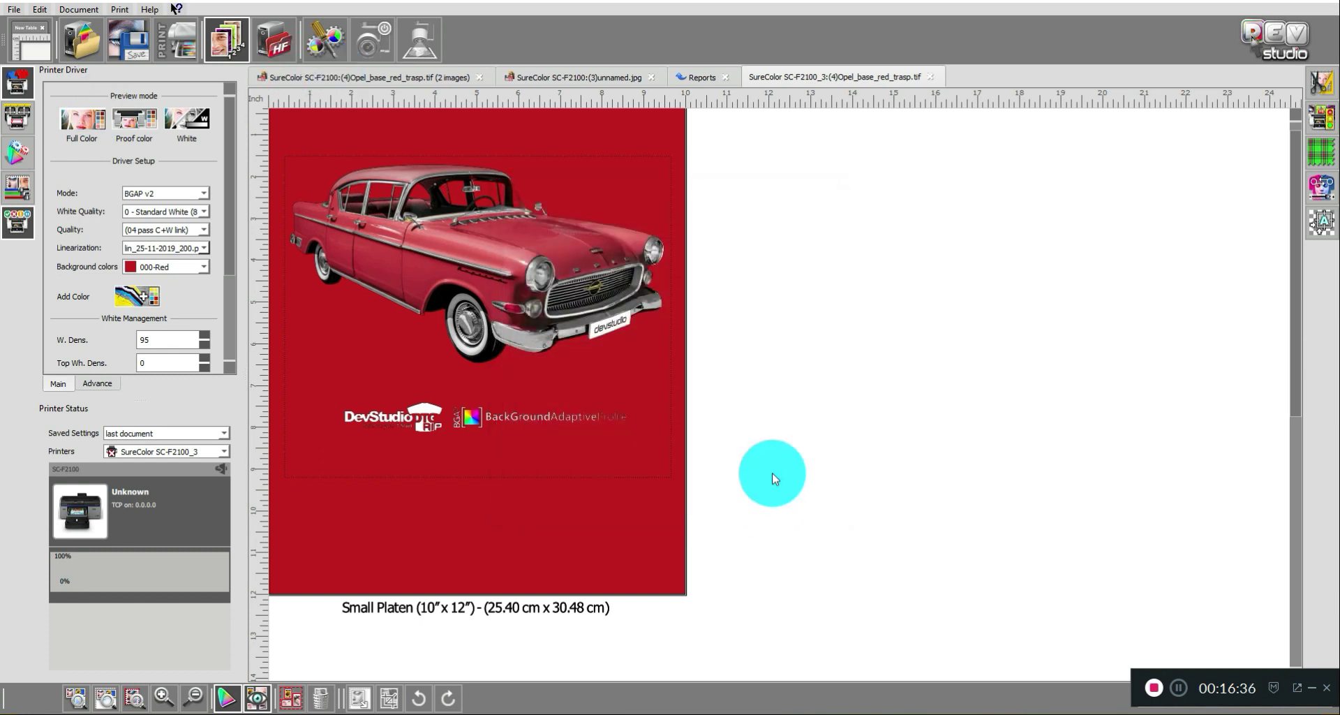
pyautogui.click(224, 440)
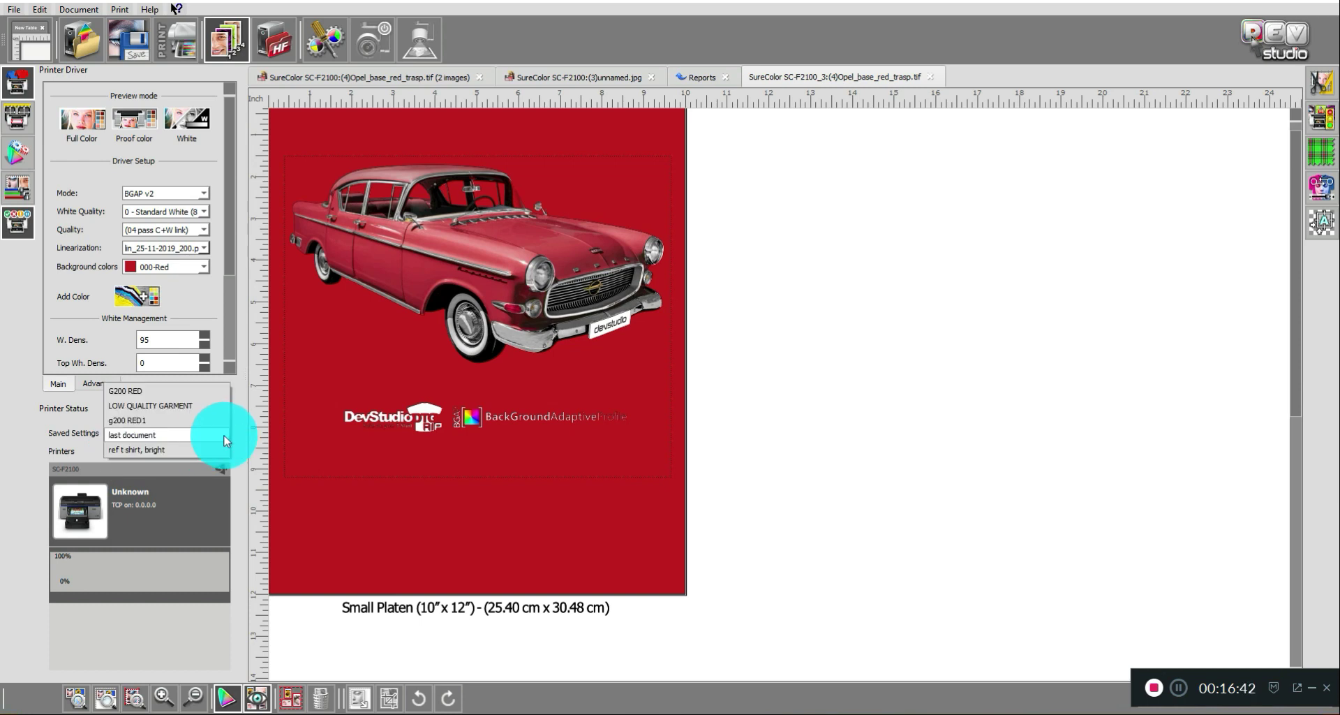
pyautogui.click(187, 410)
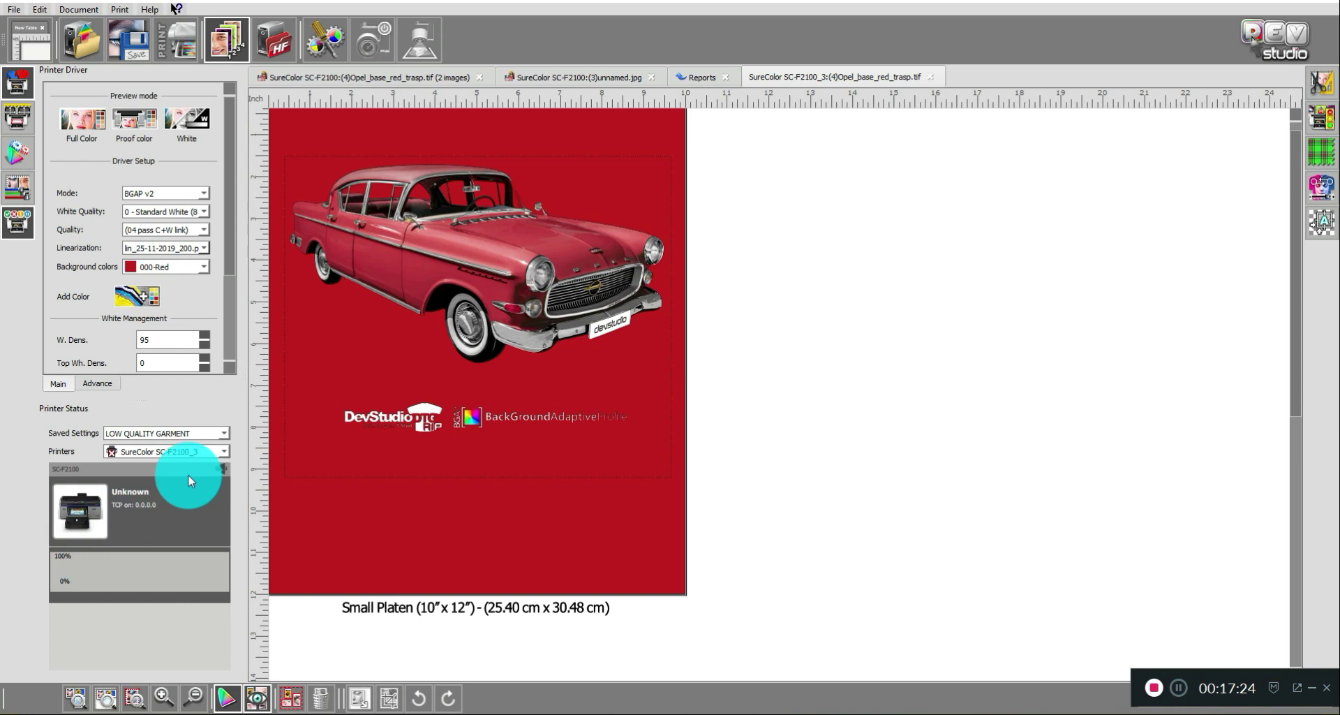
# - Apply the saved setting G200 RED to the reloaded car job
pyautogui.click(187, 434)
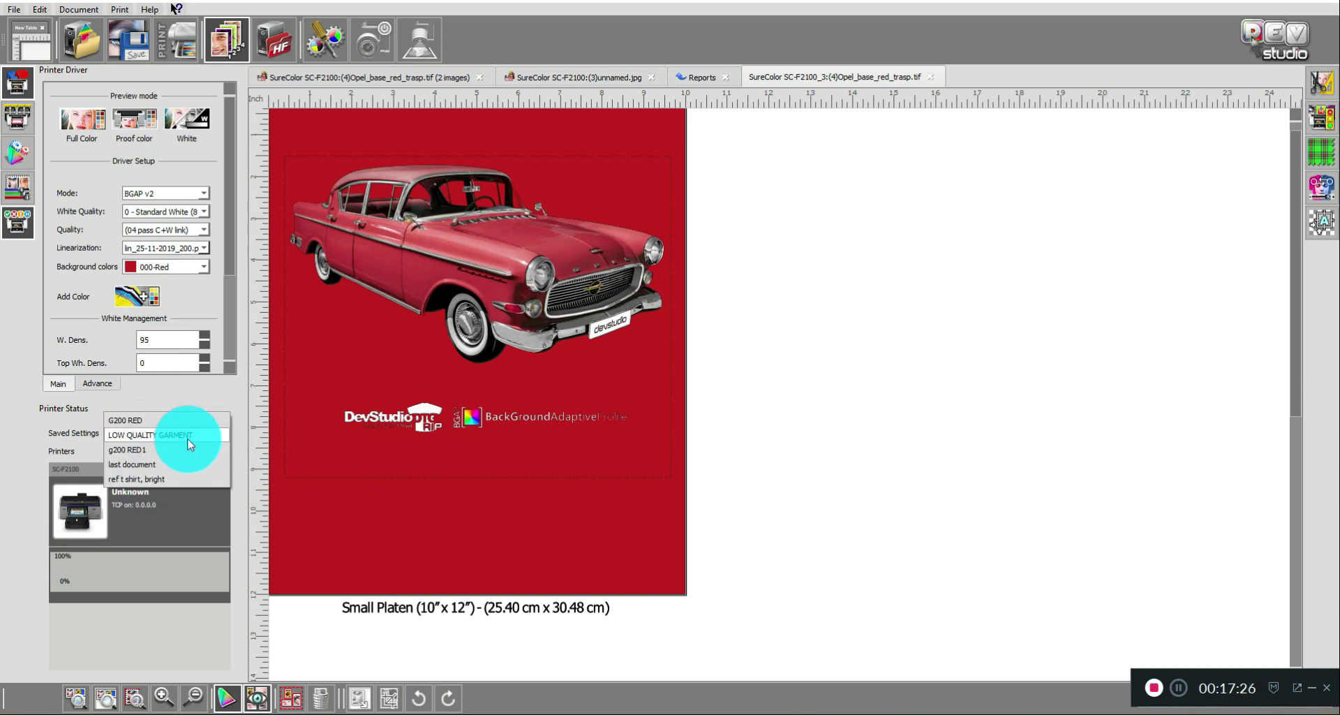
pyautogui.click(187, 421)
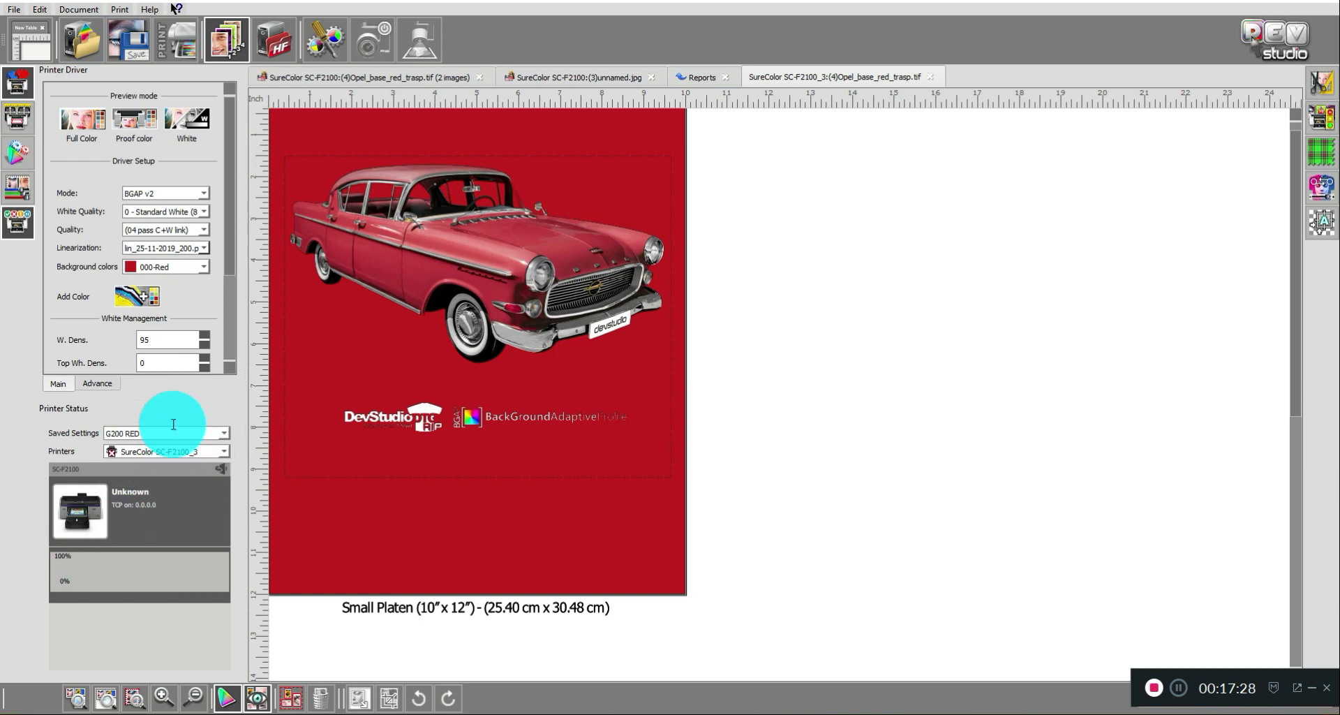
pyautogui.click(226, 436)
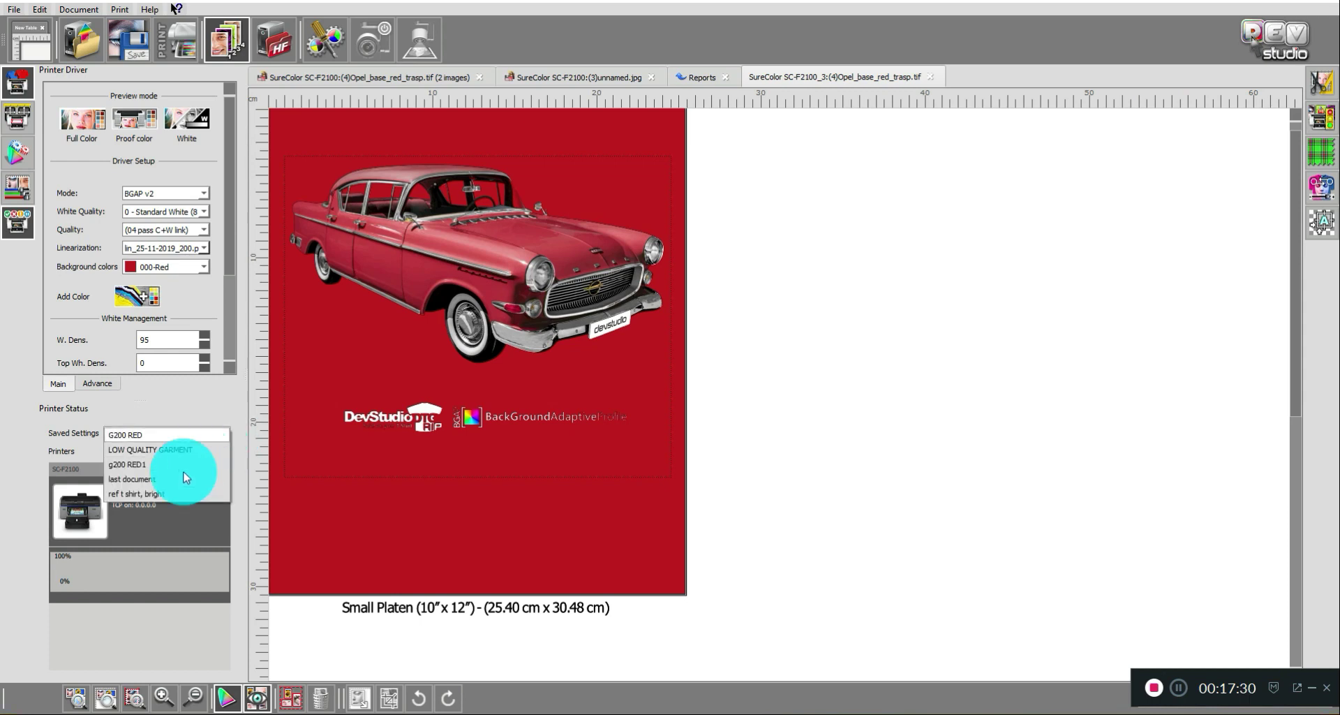
pyautogui.click(181, 435)
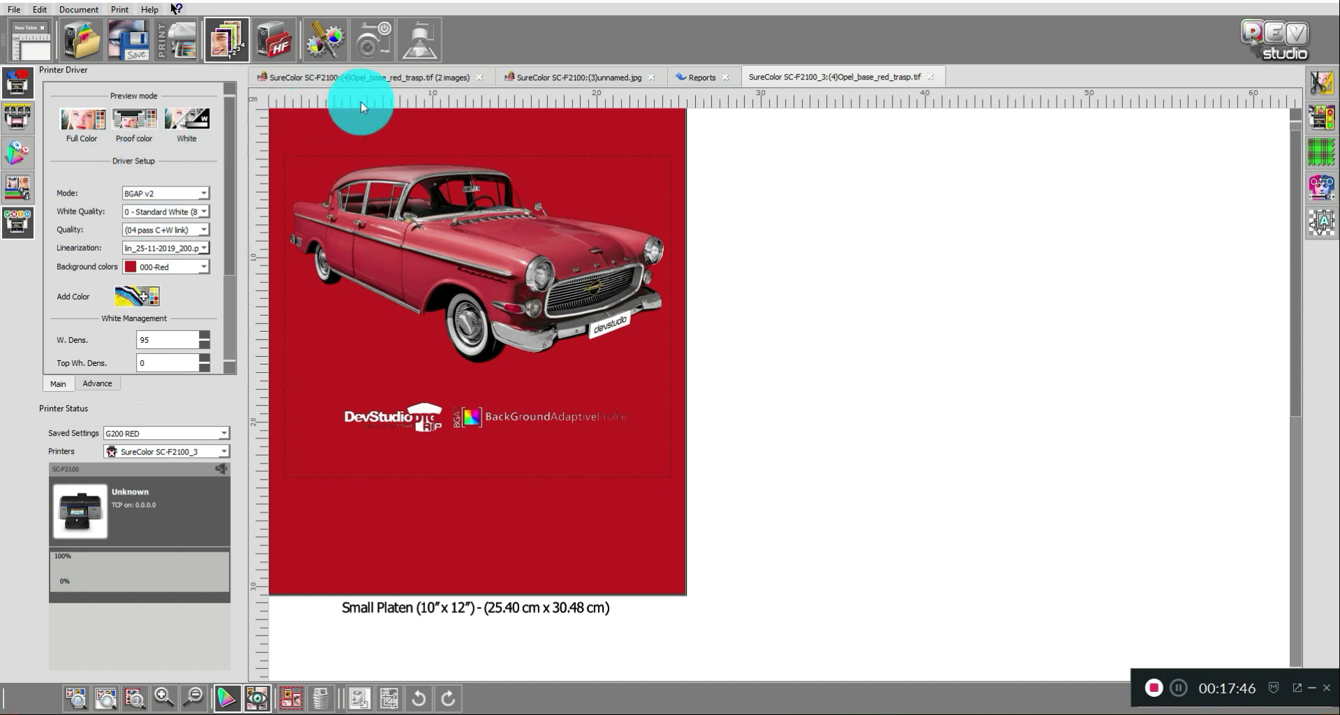
# - Review the reports, checking the oldest archived record, the failed jobs and the estimates
pyautogui.click(240, 42)
pyautogui.click(340, 175)
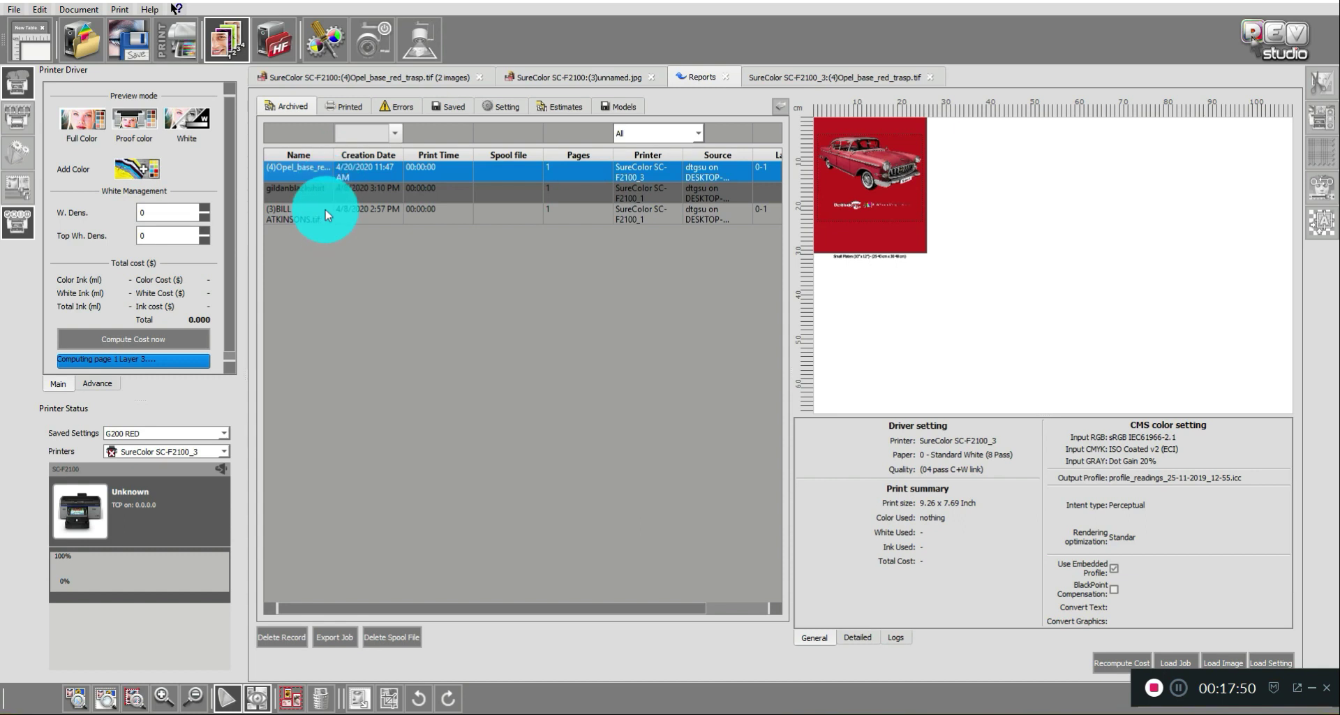
pyautogui.click(293, 211)
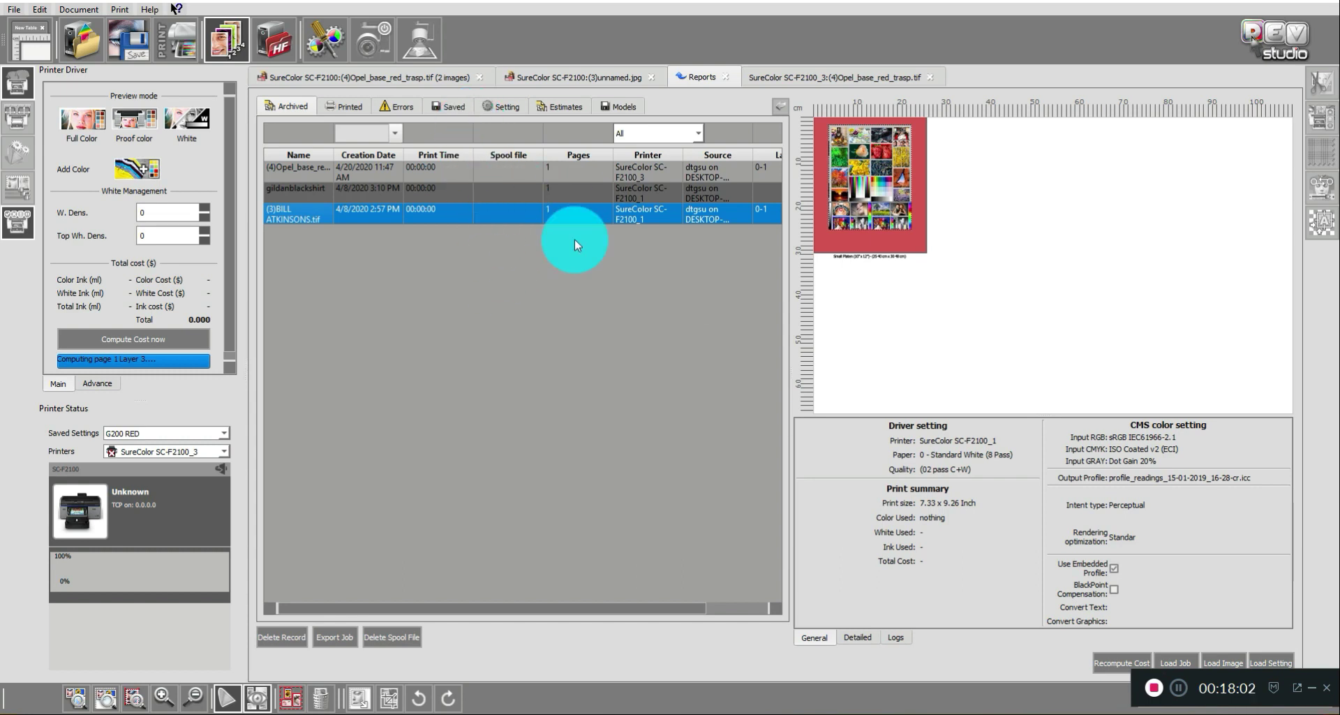
pyautogui.click(455, 111)
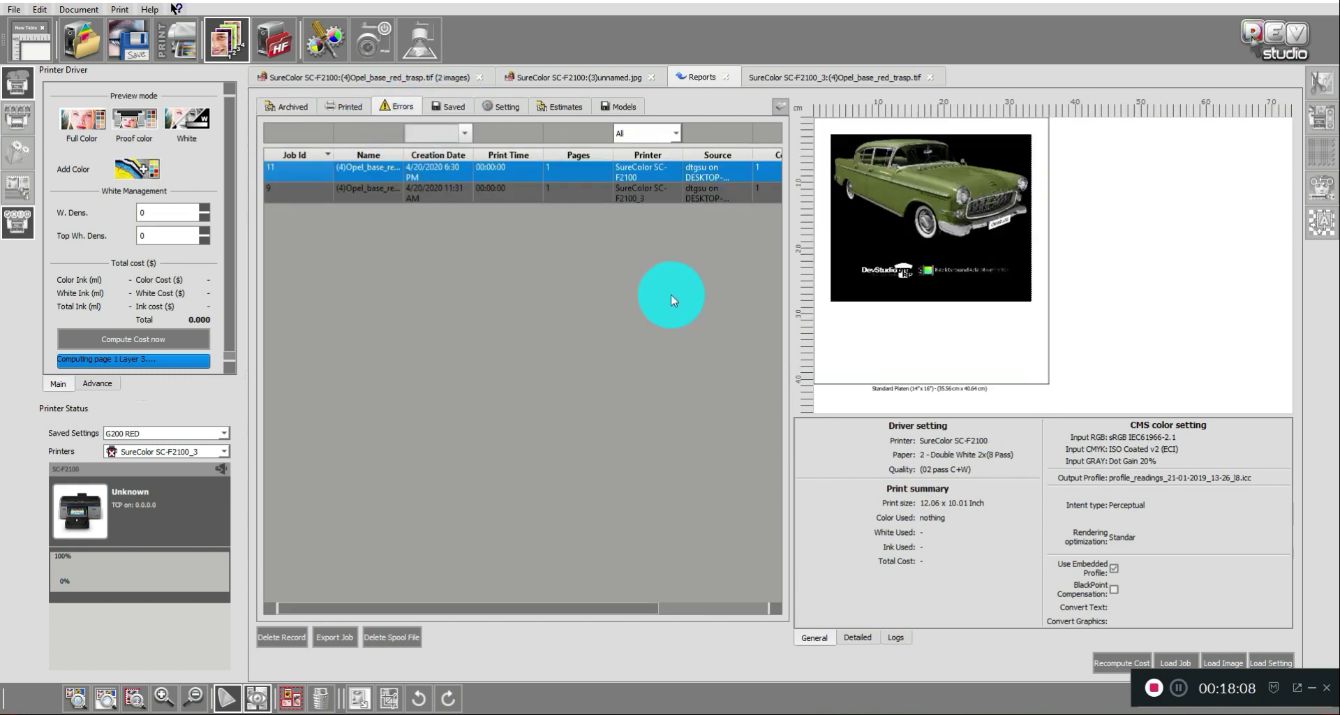
pyautogui.click(352, 109)
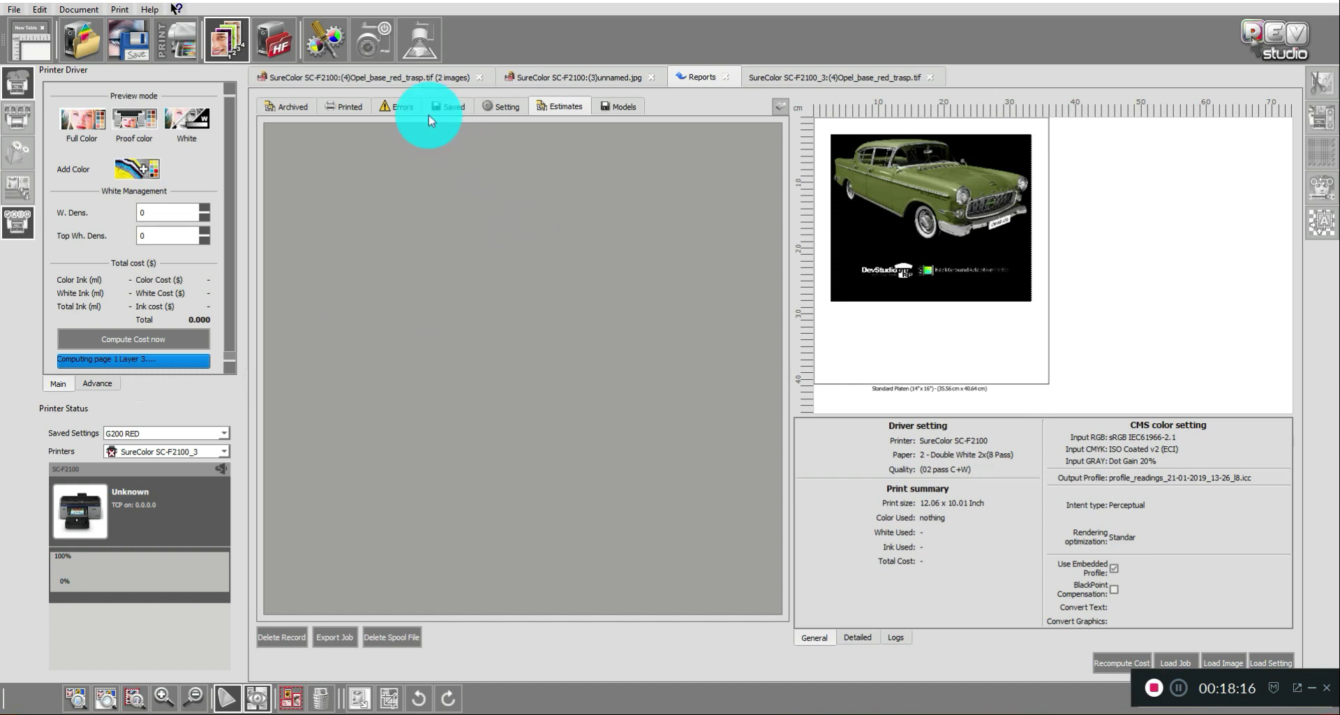
# - Return to the two-image Opel job and compare its White preview with the Full Color preview
pyautogui.click(383, 75)
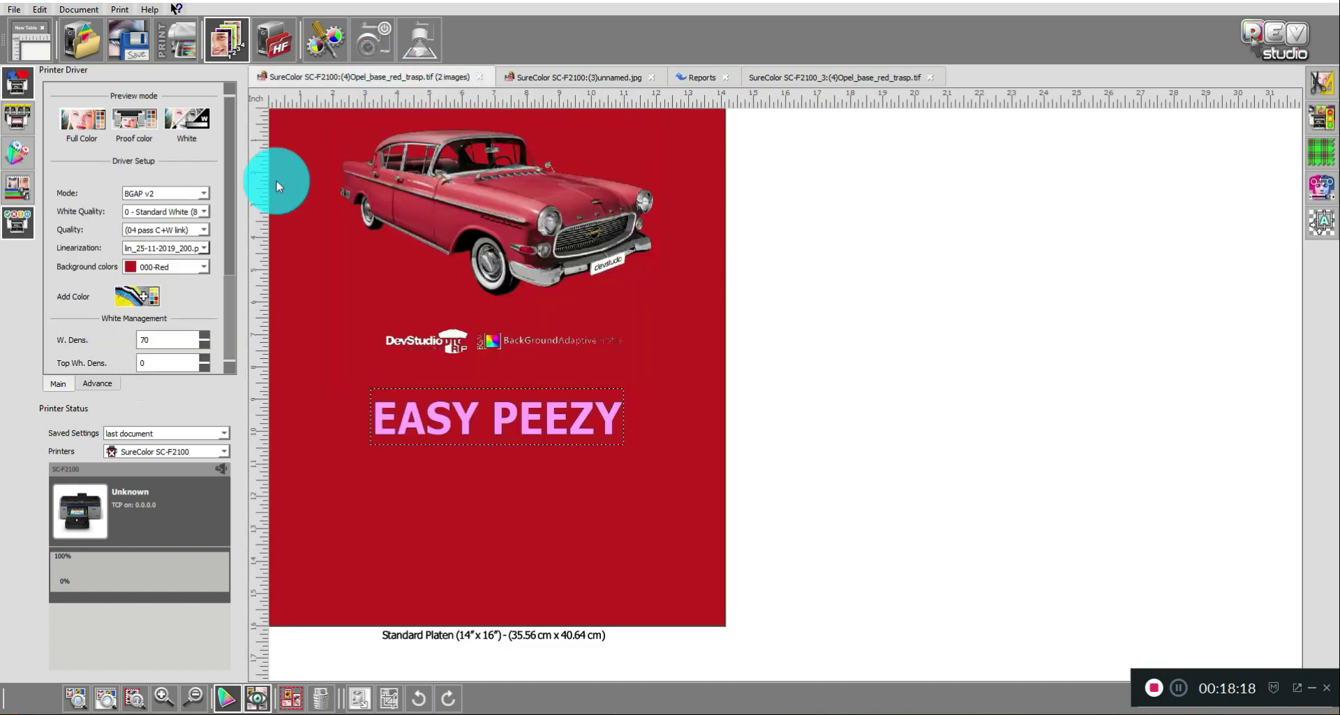
pyautogui.click(199, 120)
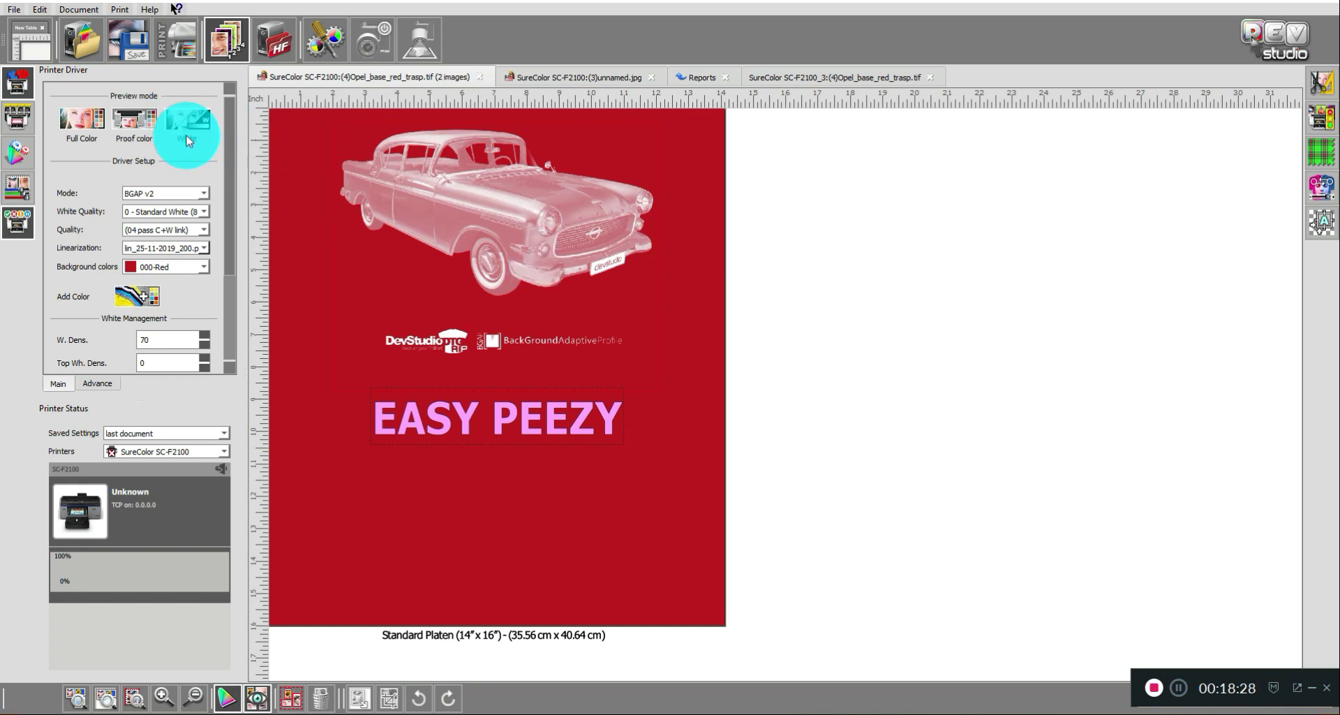
pyautogui.click(85, 122)
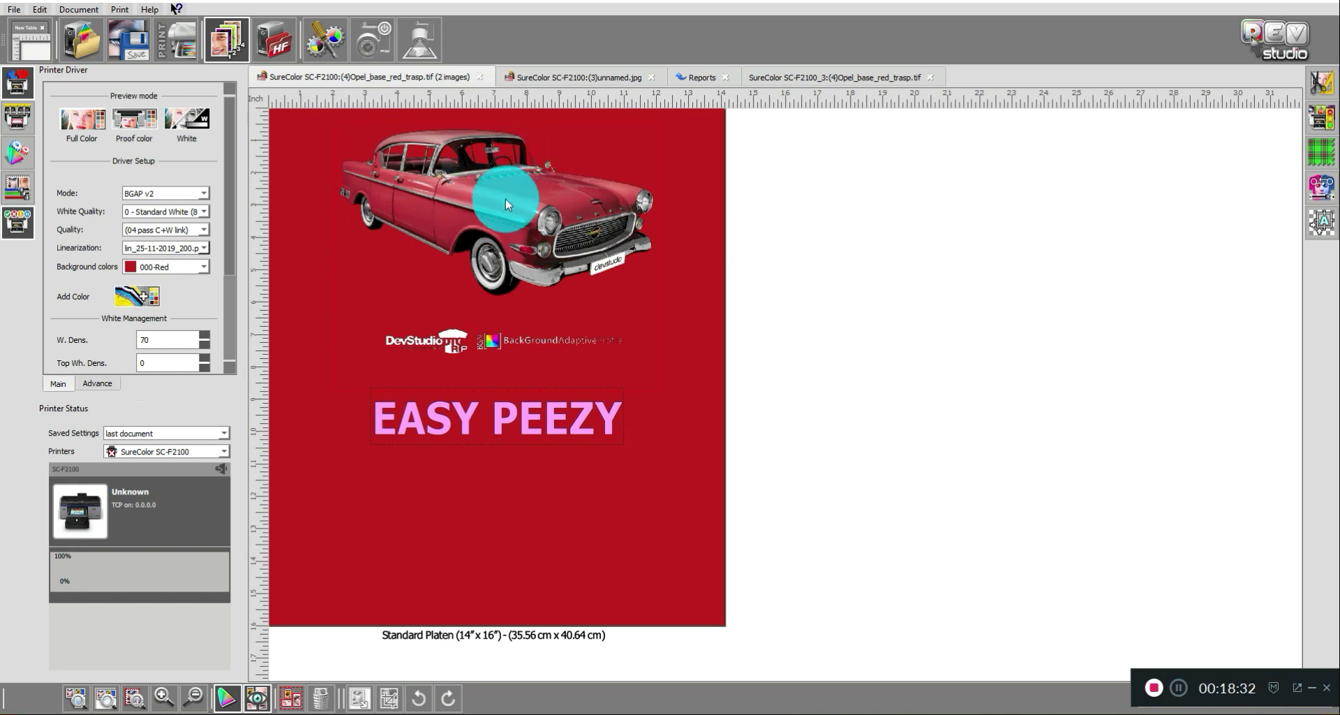
# - Start a manually created mask for the car image, based on image color, and view the color image in the mask editor
pyautogui.click(517, 269)
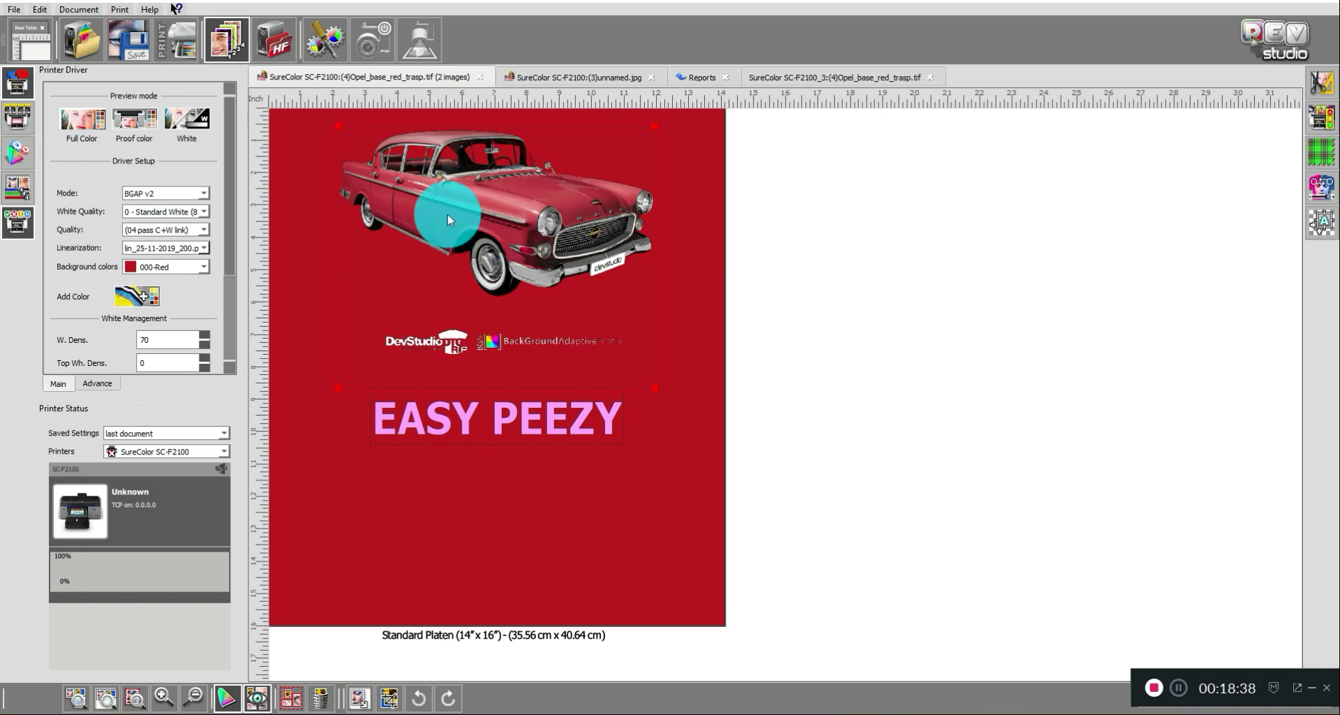
pyautogui.rightClick(517, 232)
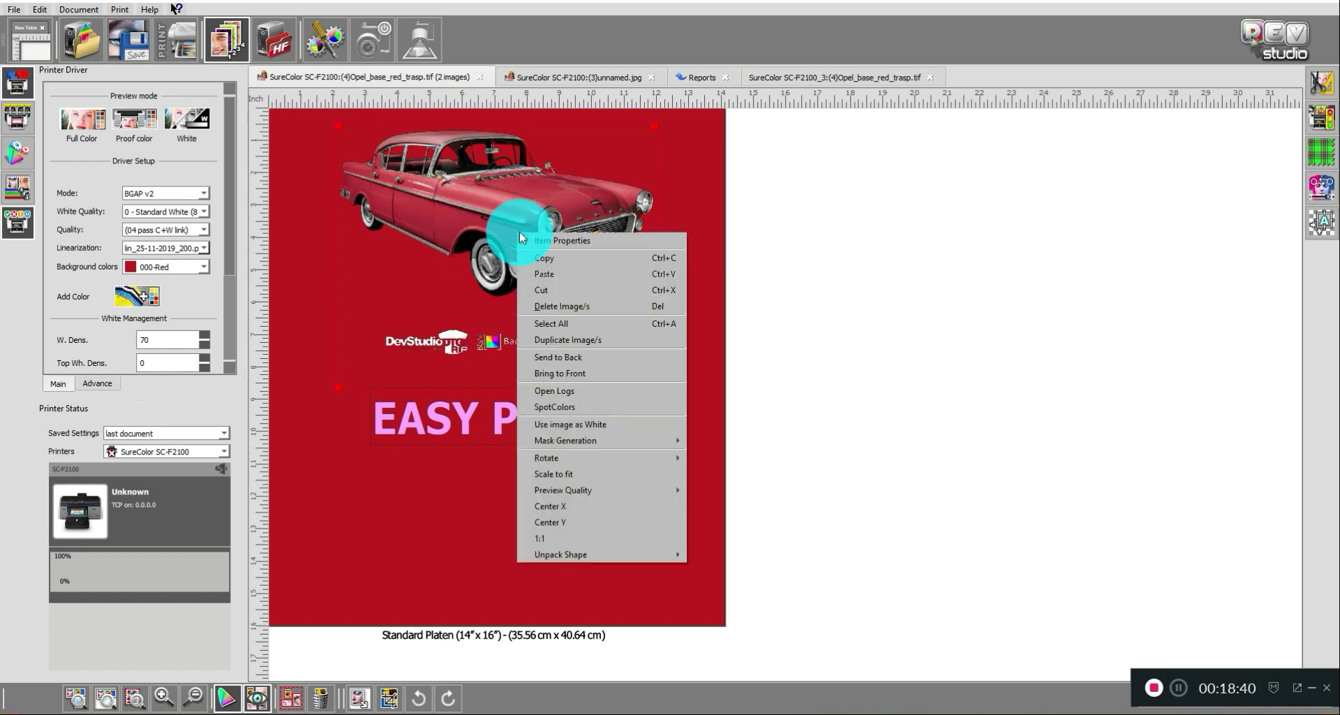
pyautogui.moveTo(634, 441)
pyautogui.click(713, 440)
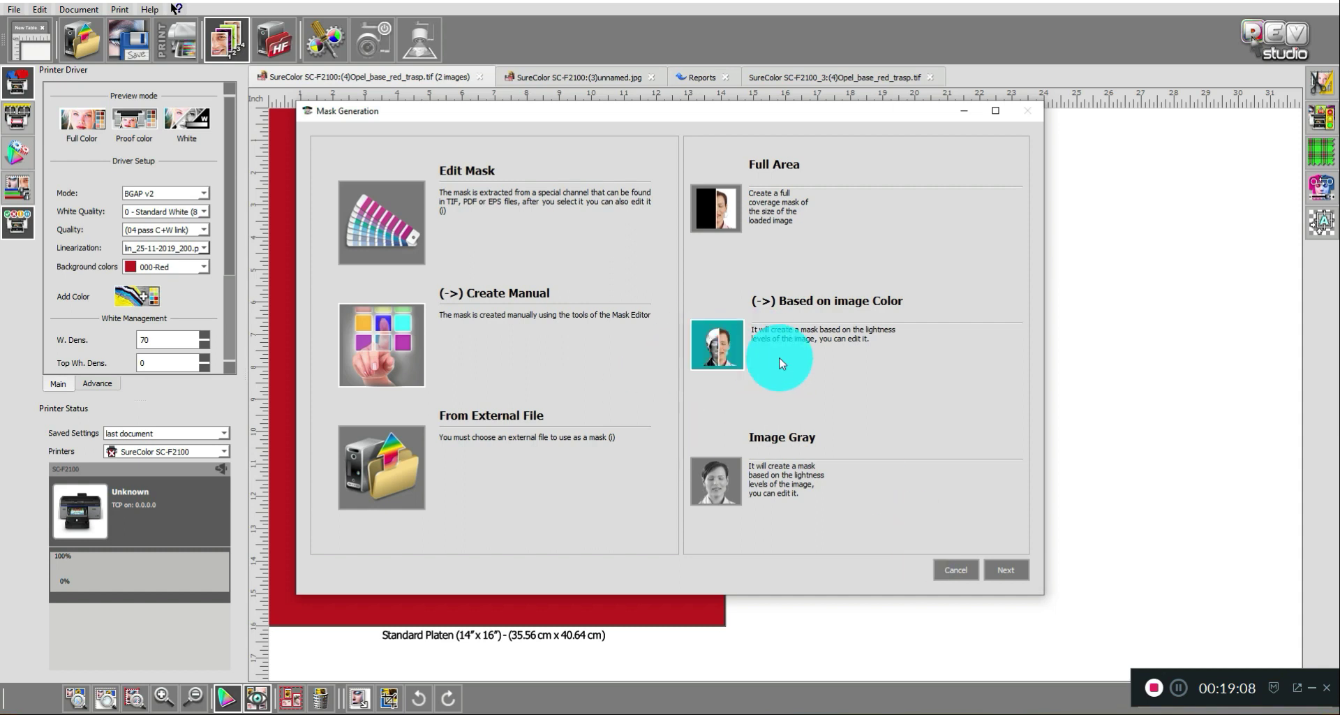
pyautogui.click(1014, 572)
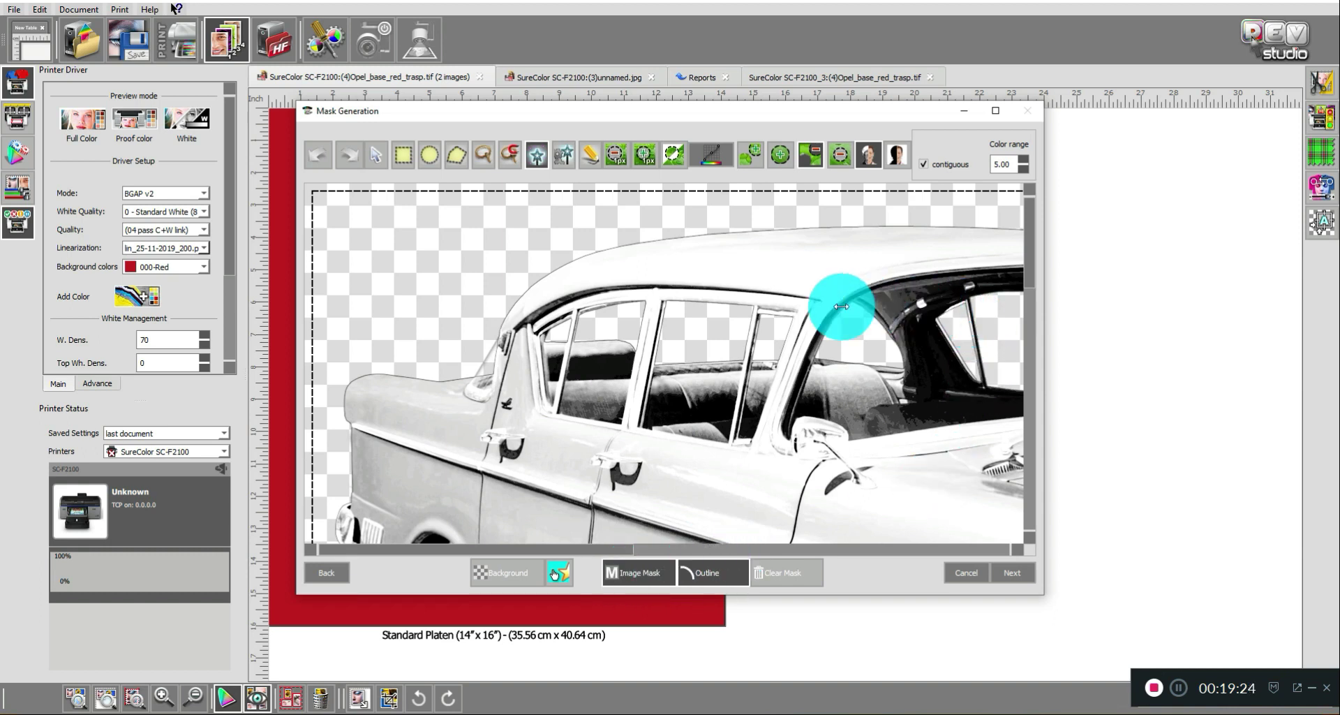
pyautogui.click(620, 165)
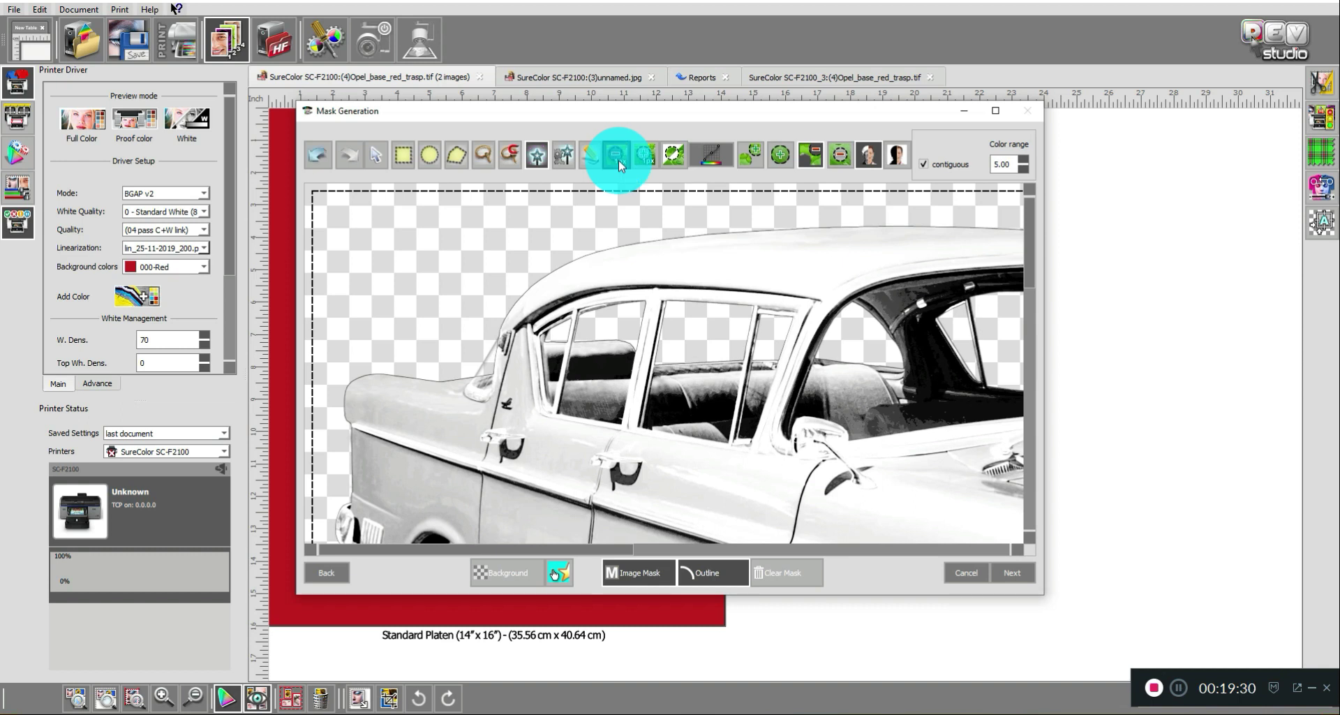
pyautogui.click(643, 572)
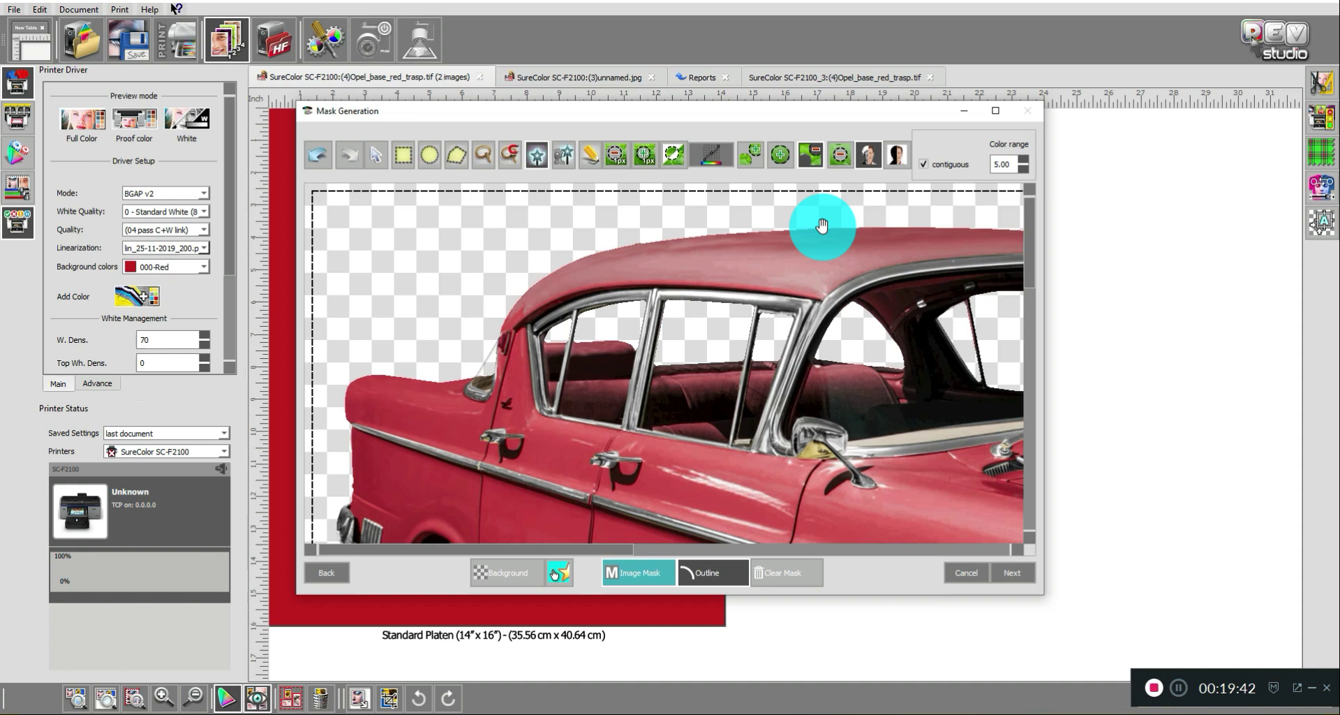
# - Try a solid full-coverage mask on the car, compare it with the image, and restore the lightness-based mask view
pyautogui.click(898, 159)
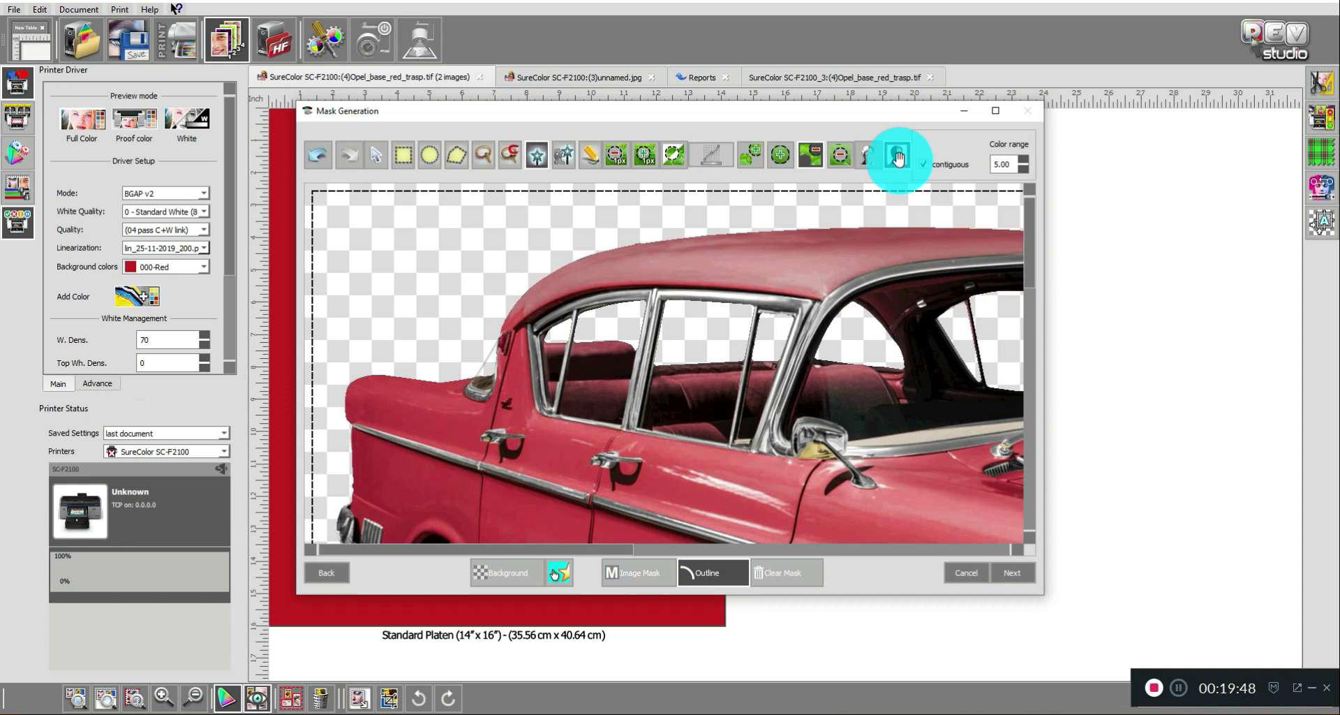
pyautogui.click(632, 572)
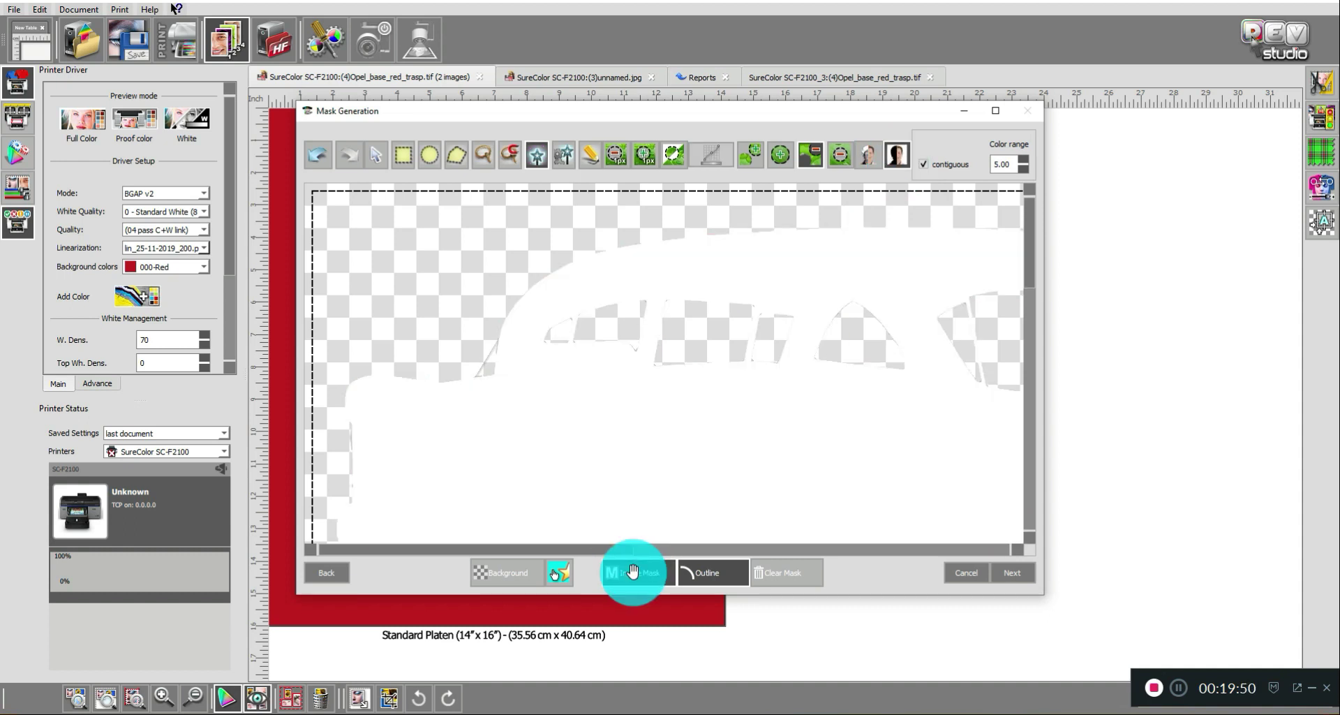
pyautogui.click(637, 574)
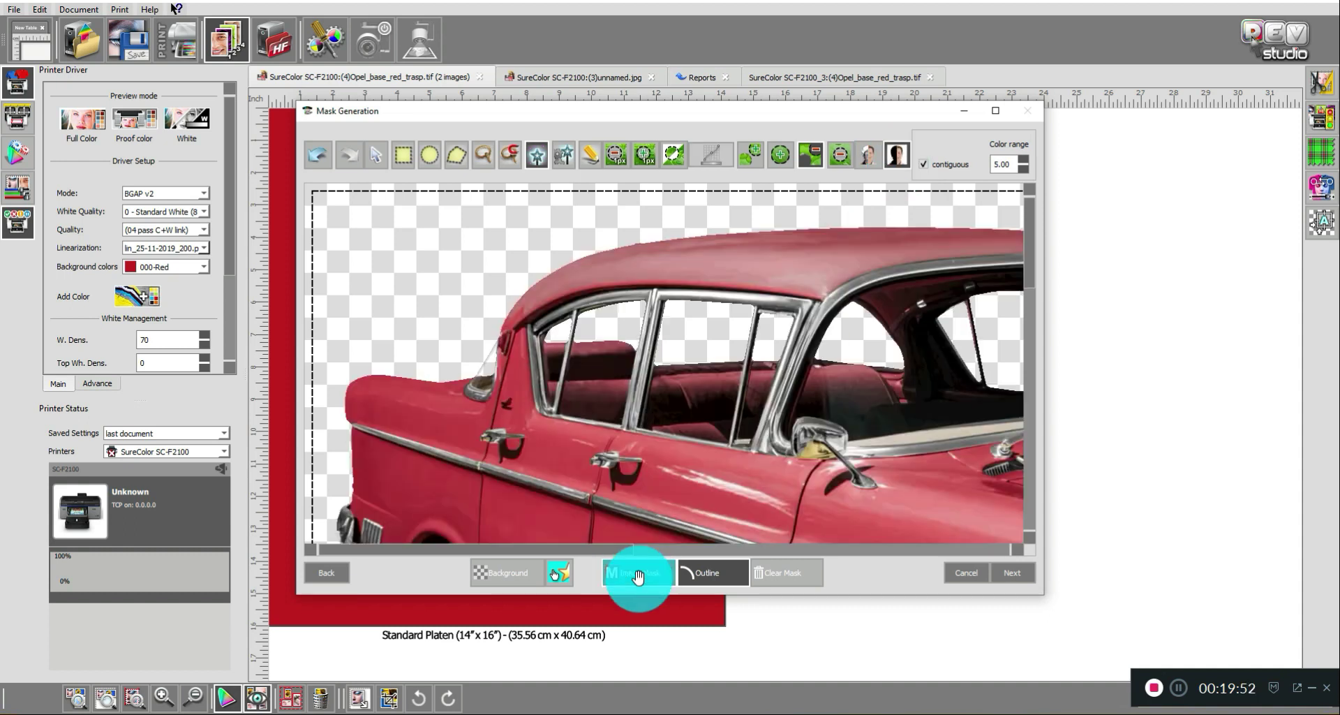
pyautogui.click(869, 155)
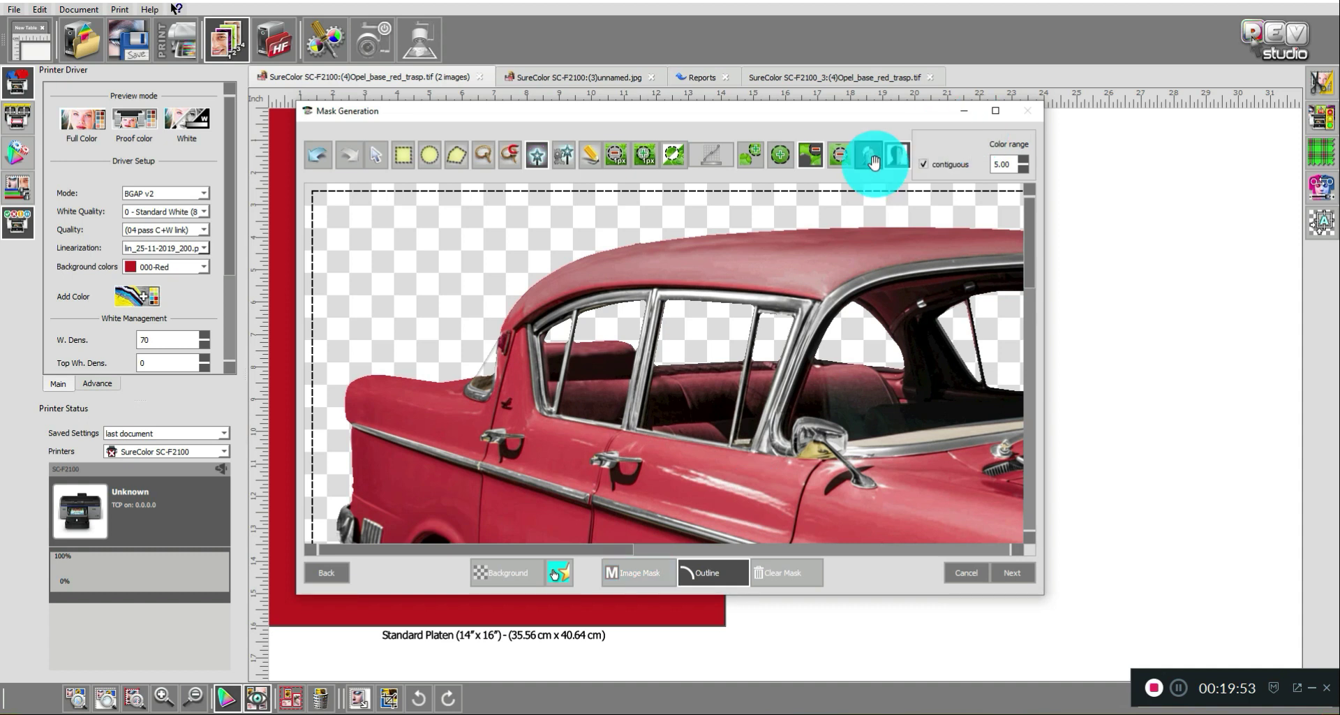
pyautogui.click(631, 576)
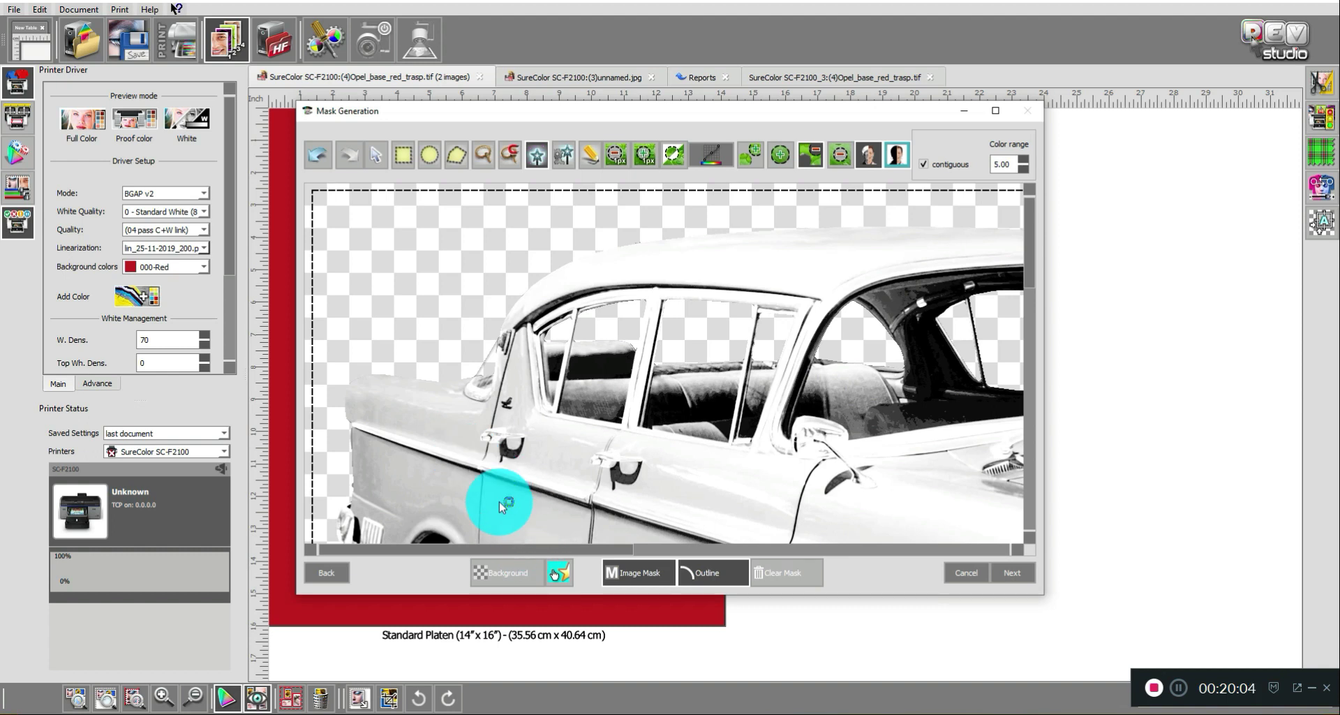
# - Try removing the car's upper rear body from the mask by color, check it on the image, and undo the removal
pyautogui.click(467, 418)
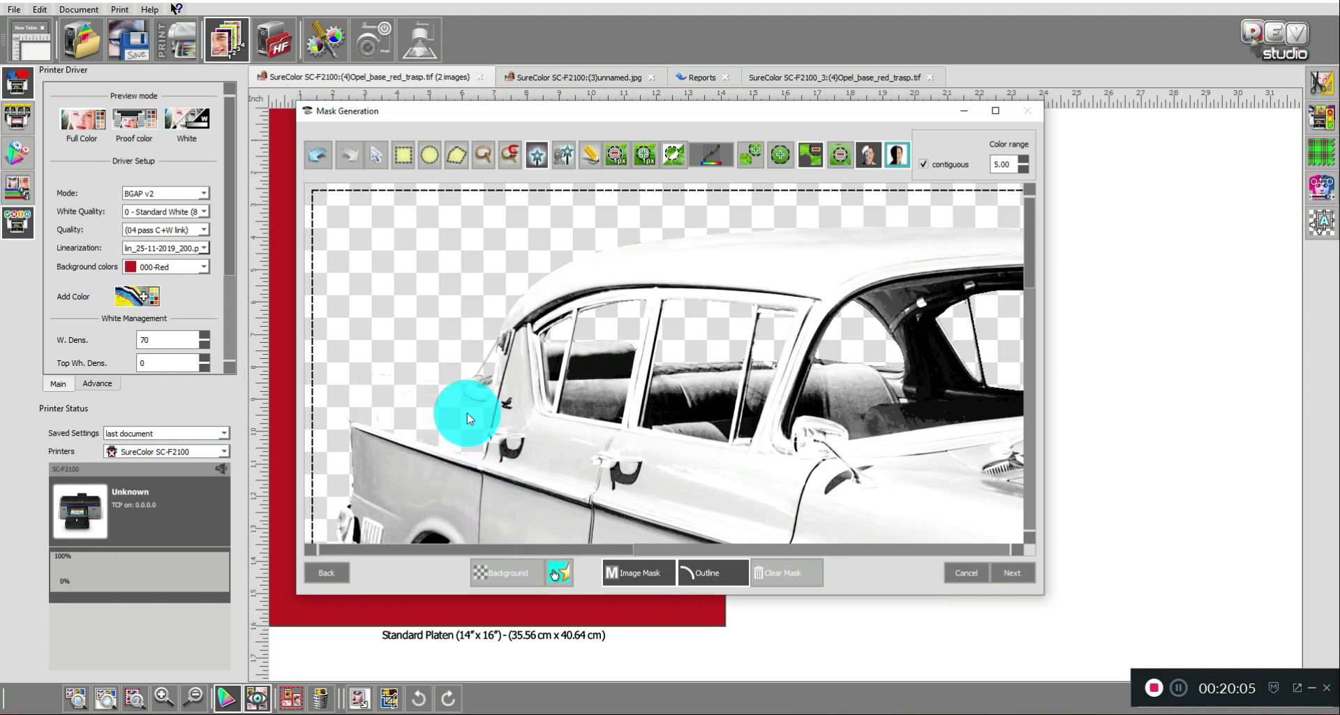
pyautogui.click(632, 567)
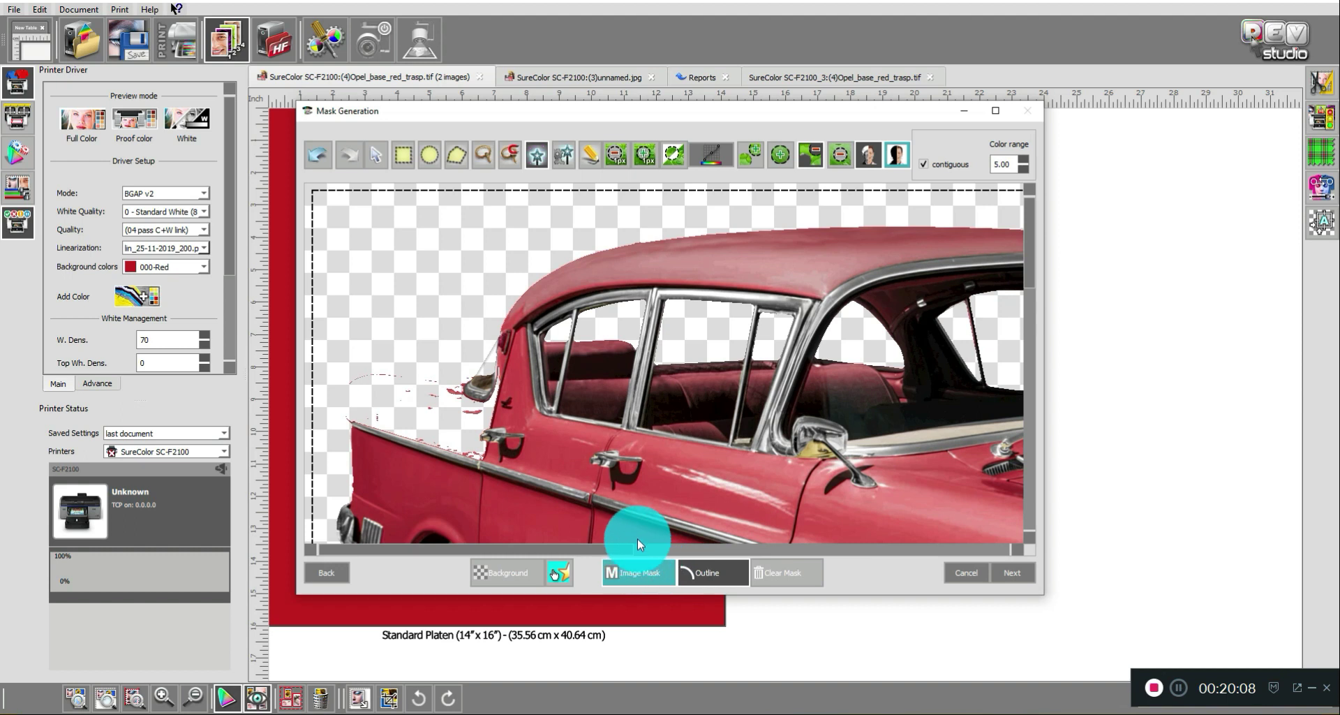
pyautogui.click(319, 158)
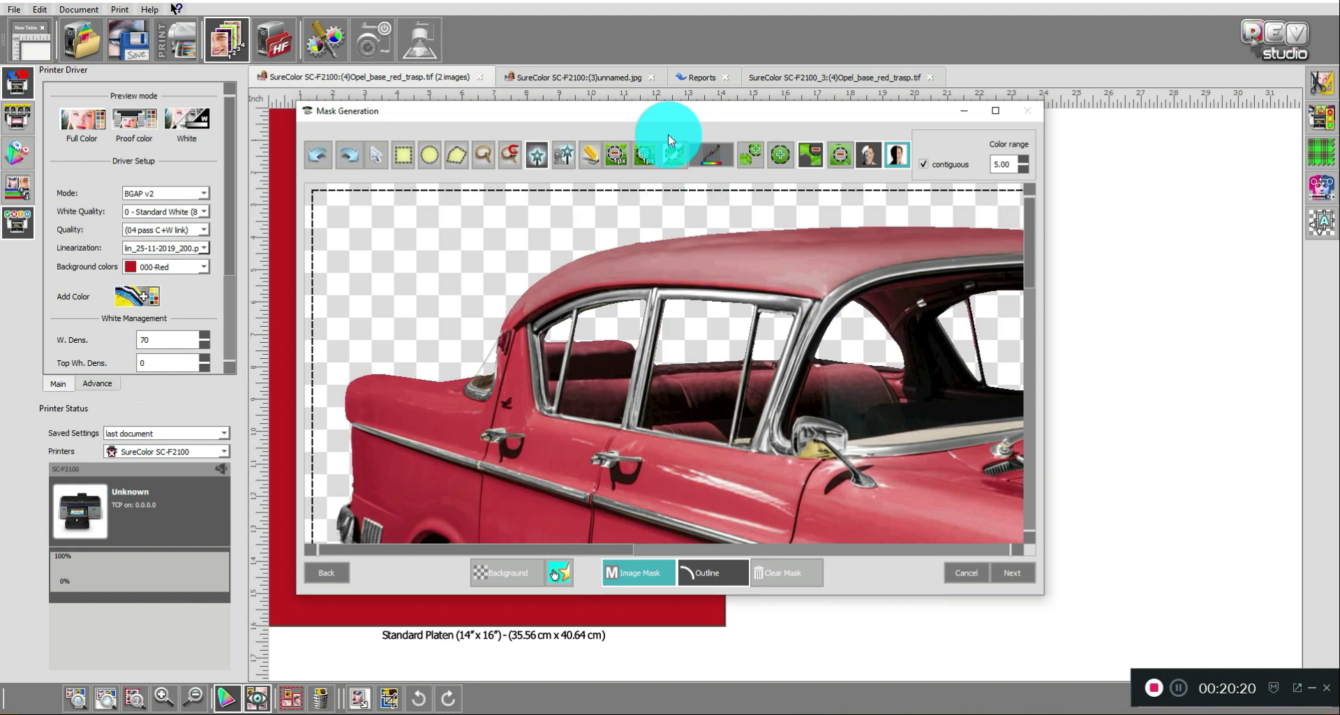
# - Show the car's mask and try steepening its intensity curve until full intensity is reached at the lowest input values
pyautogui.click(711, 157)
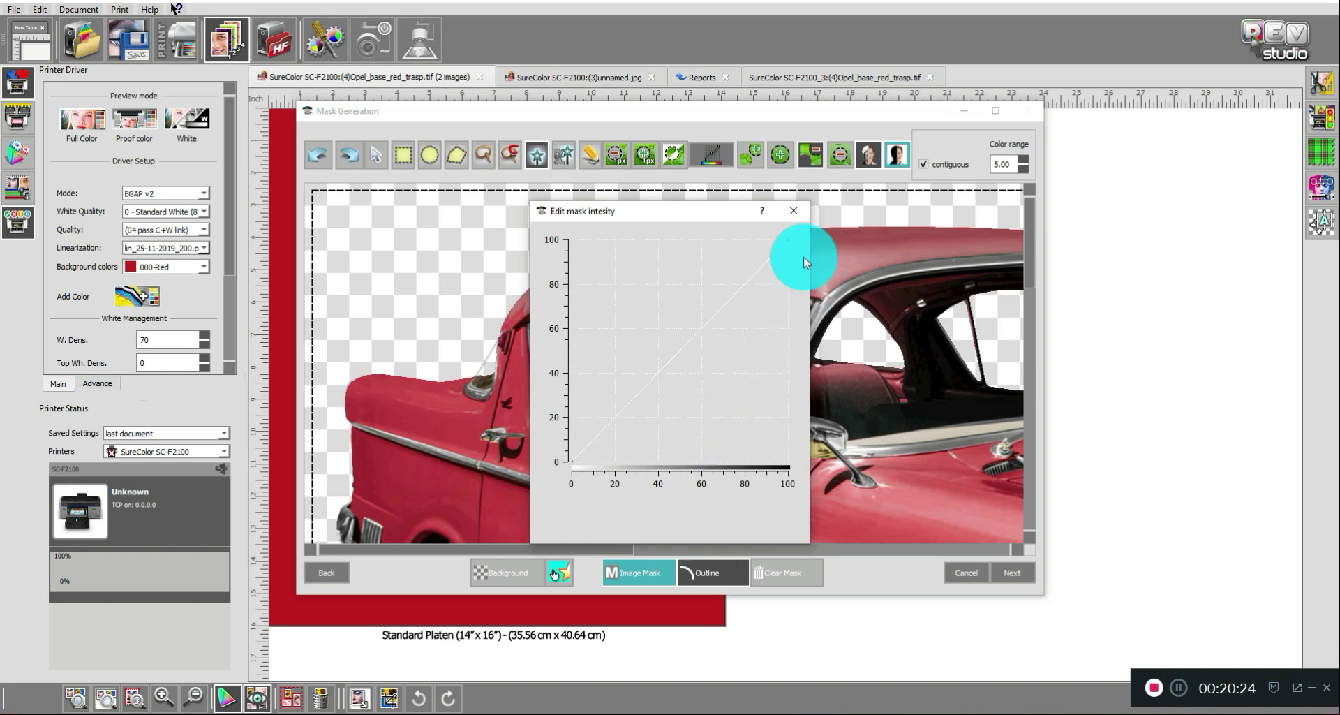
pyautogui.click(794, 210)
pyautogui.click(640, 573)
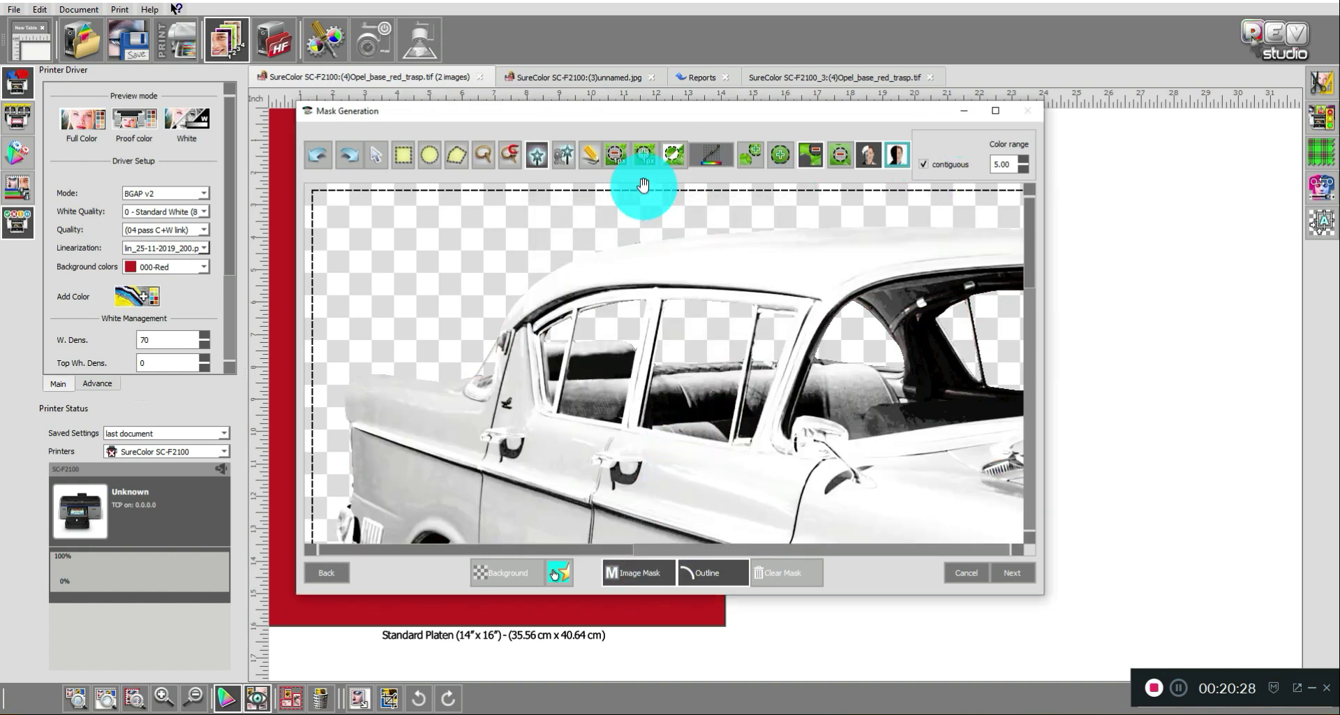
pyautogui.click(713, 160)
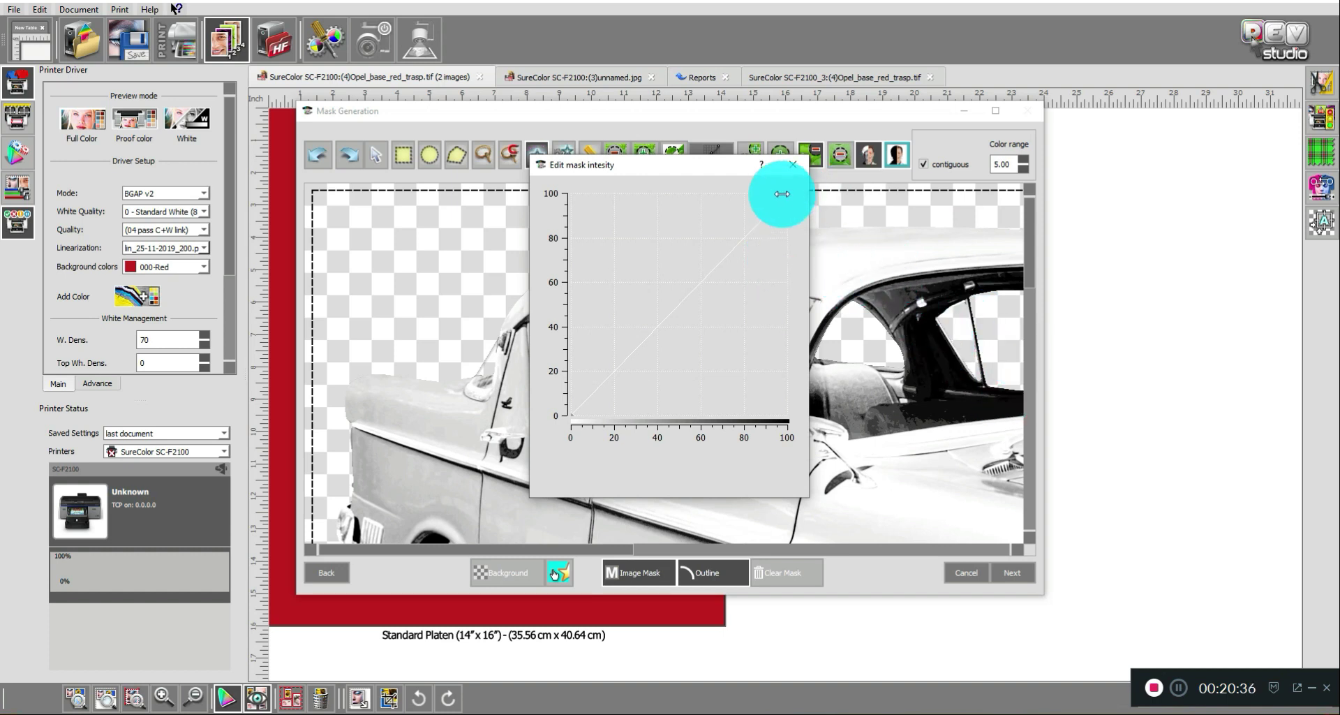
pyautogui.moveTo(786, 196); pyautogui.dragTo(677, 177)
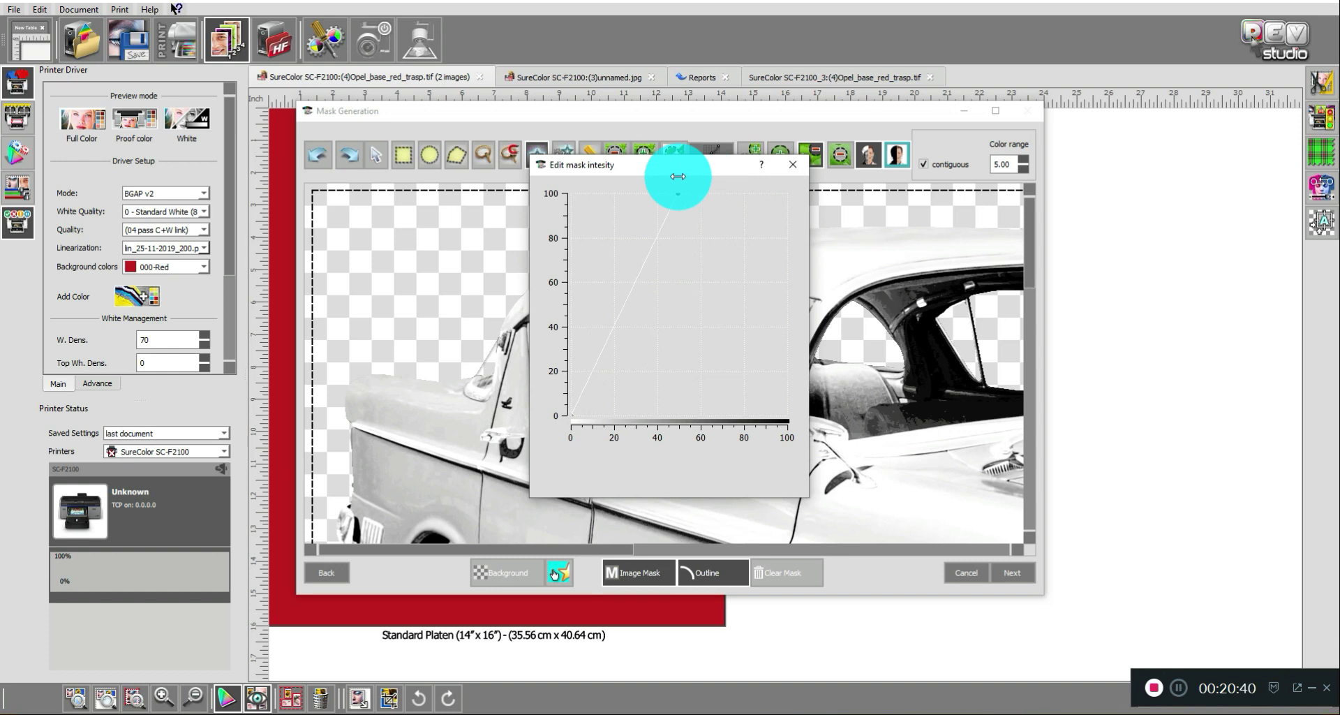
pyautogui.moveTo(679, 197); pyautogui.dragTo(629, 196)
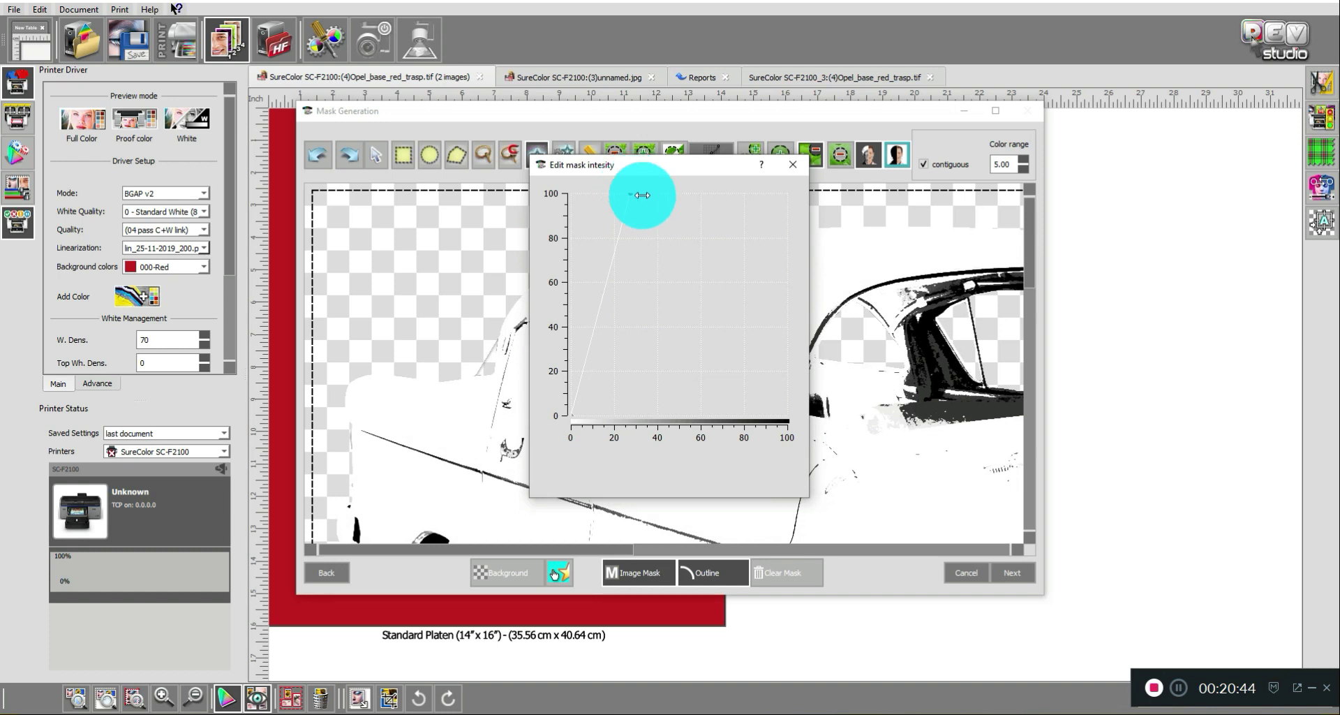
pyautogui.moveTo(645, 233); pyautogui.dragTo(532, 190)
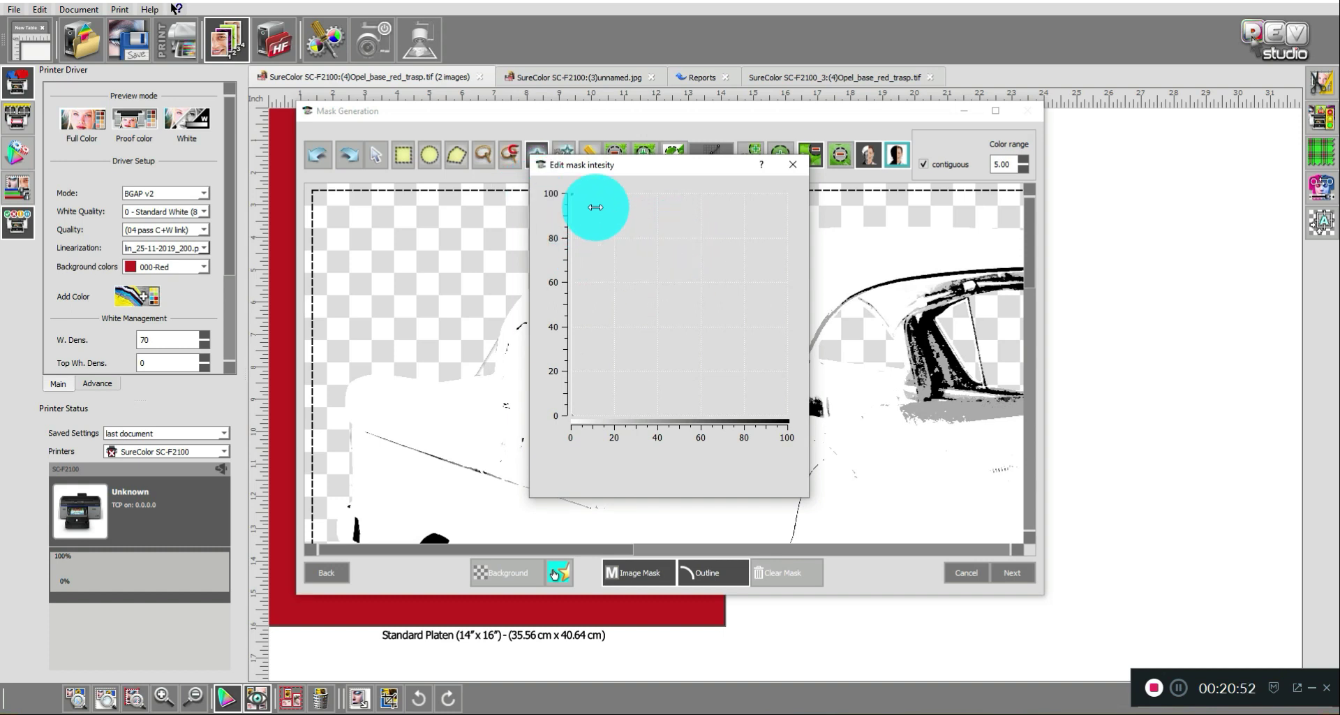
# - Try lowering the mask curve's maximum intensity to about 15, and leave mask generation without keeping the mask
pyautogui.moveTo(567, 198); pyautogui.dragTo(836, 383)
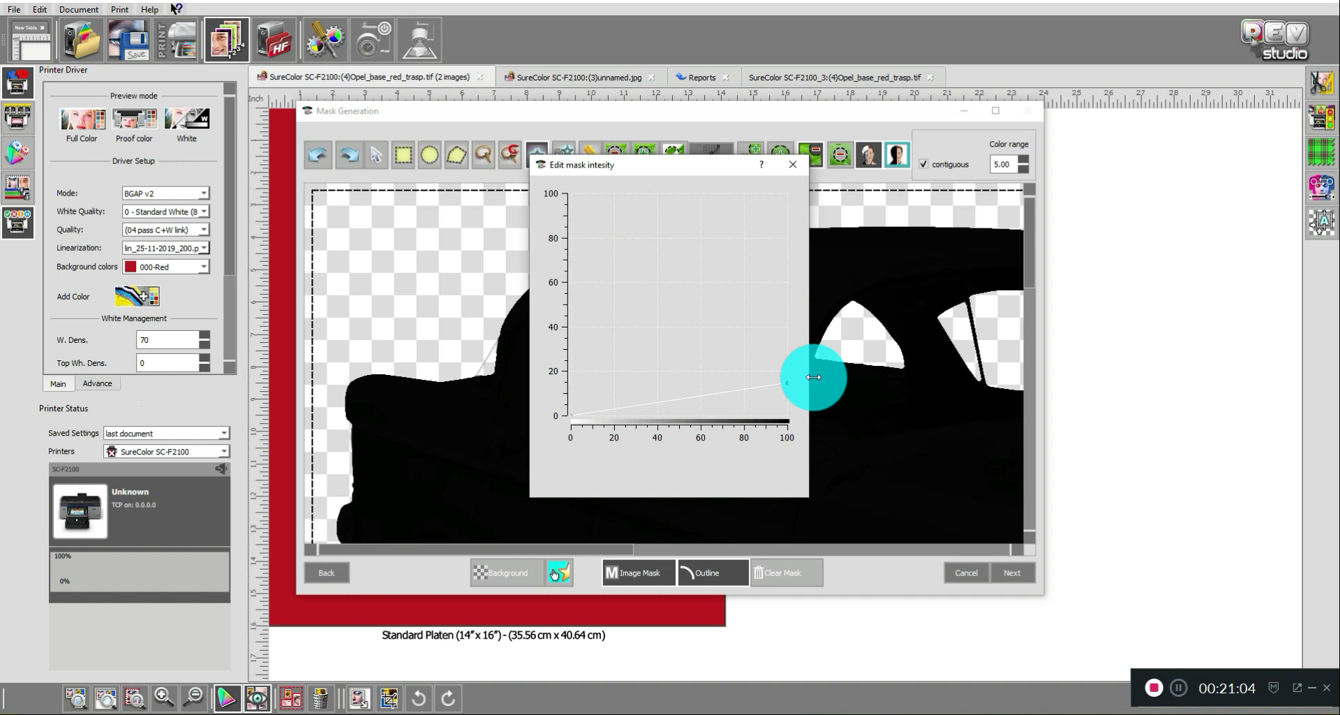
pyautogui.click(792, 165)
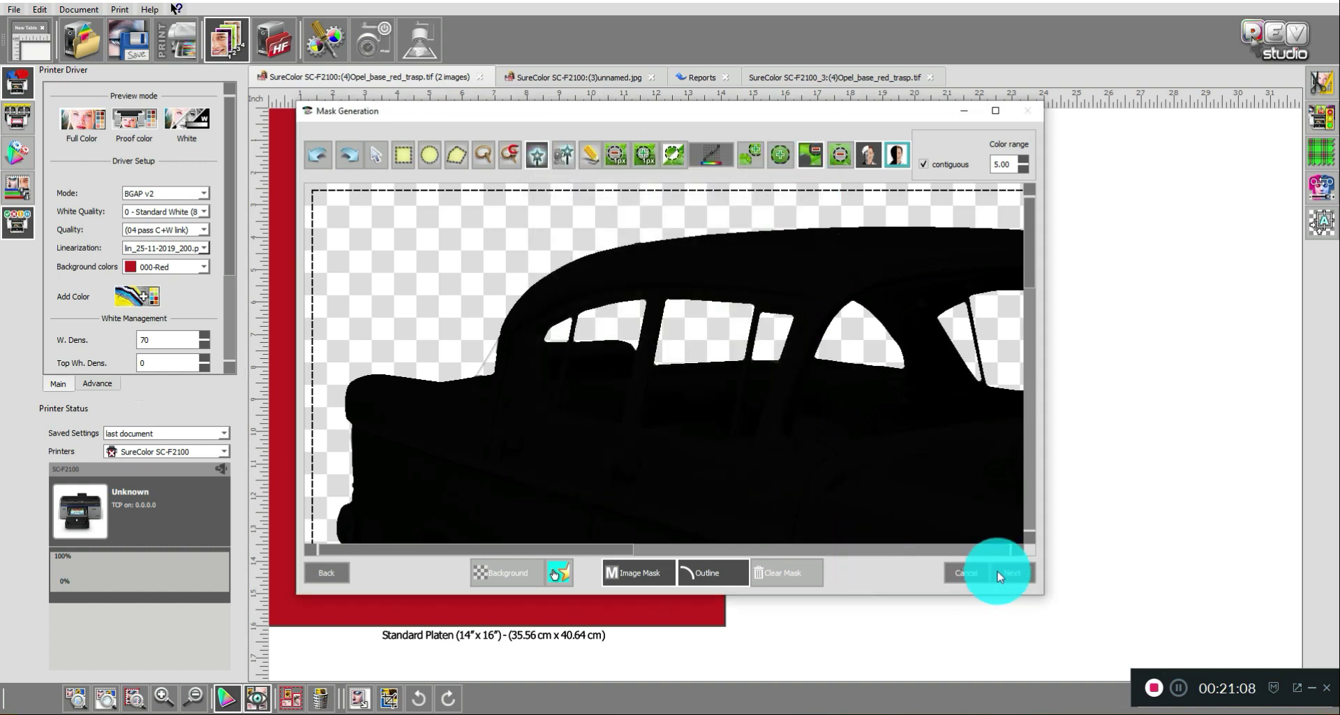
pyautogui.click(802, 574)
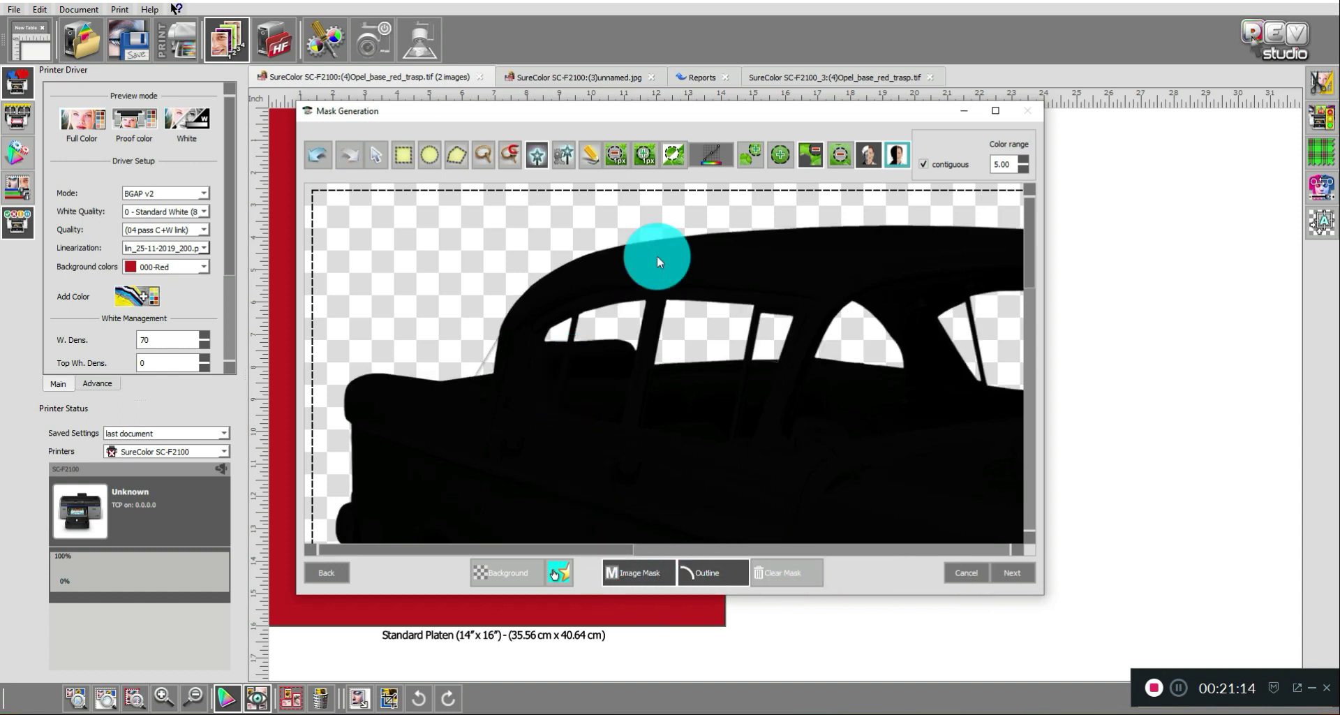
pyautogui.click(963, 573)
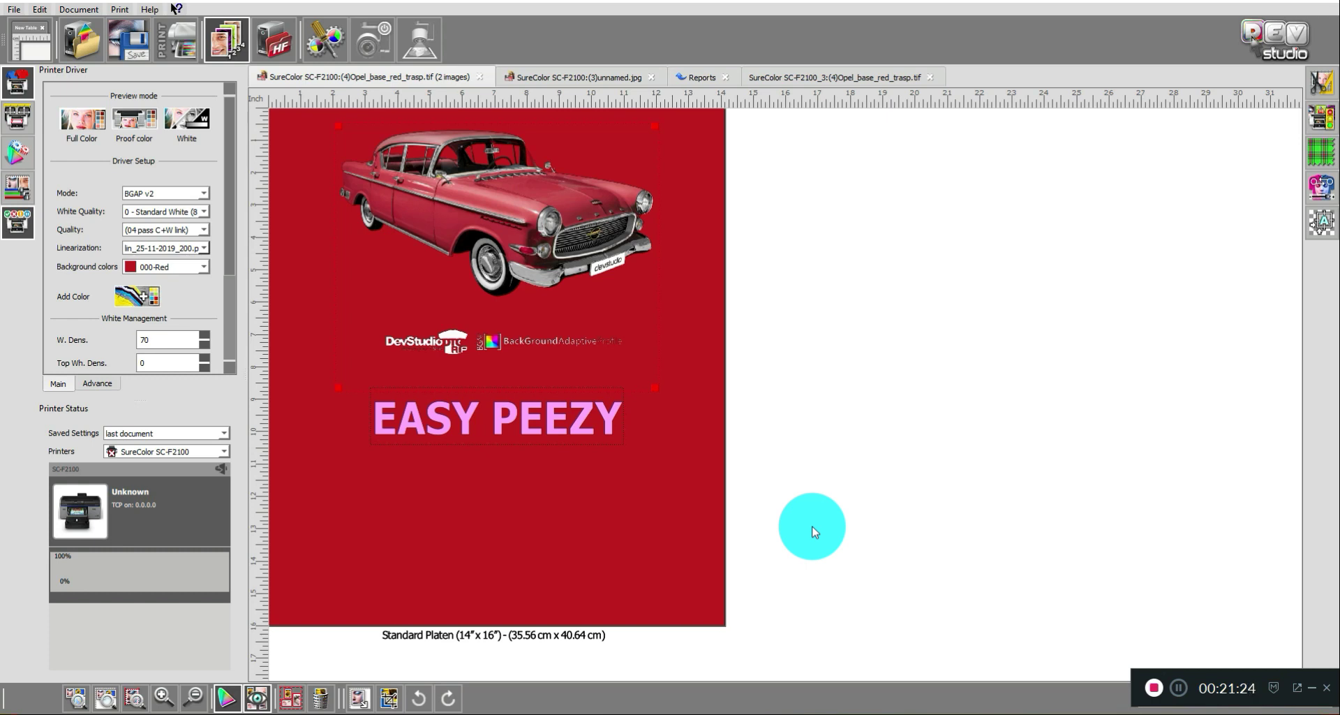
# - Move the EASY PEEZY text near the platen's lower edge, and place the car image in the upper-left corner, enlarged to nearly the platen's width
pyautogui.moveTo(497, 425); pyautogui.dragTo(497, 588)
pyautogui.moveTo(520, 305); pyautogui.dragTo(549, 372)
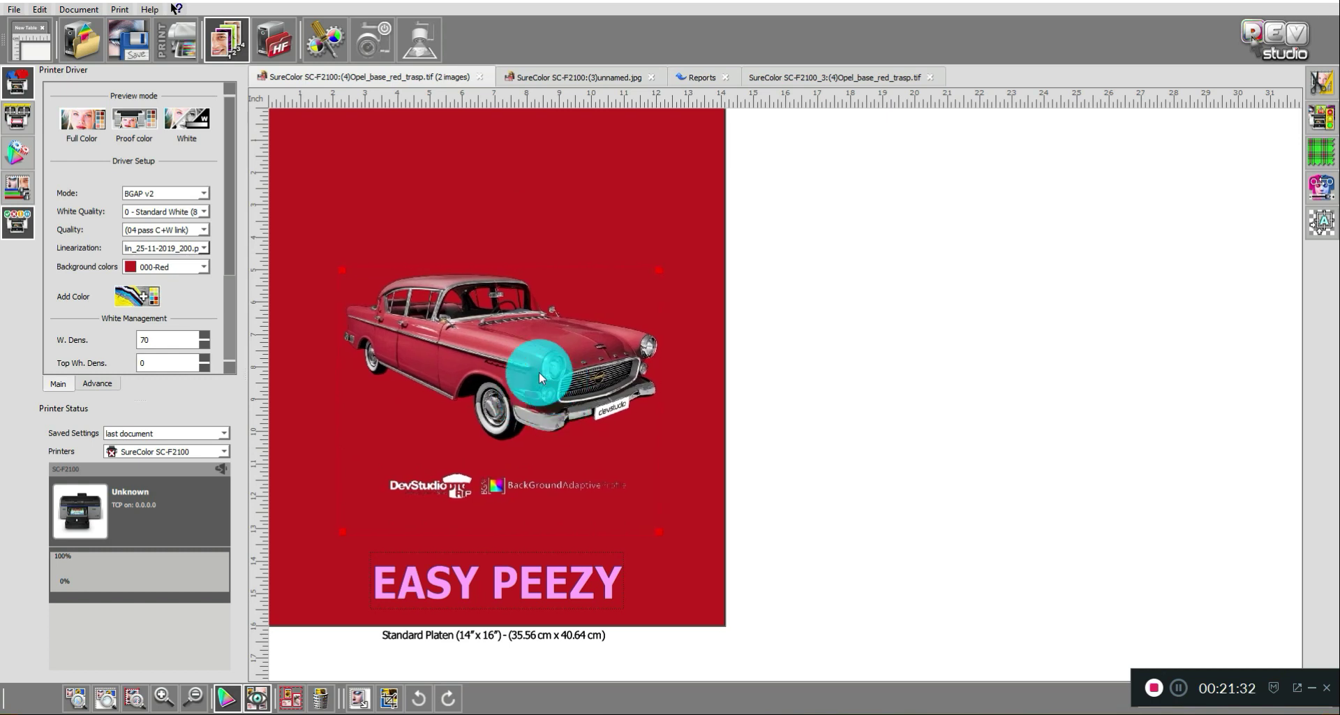
pyautogui.moveTo(412, 292); pyautogui.dragTo(291, 132)
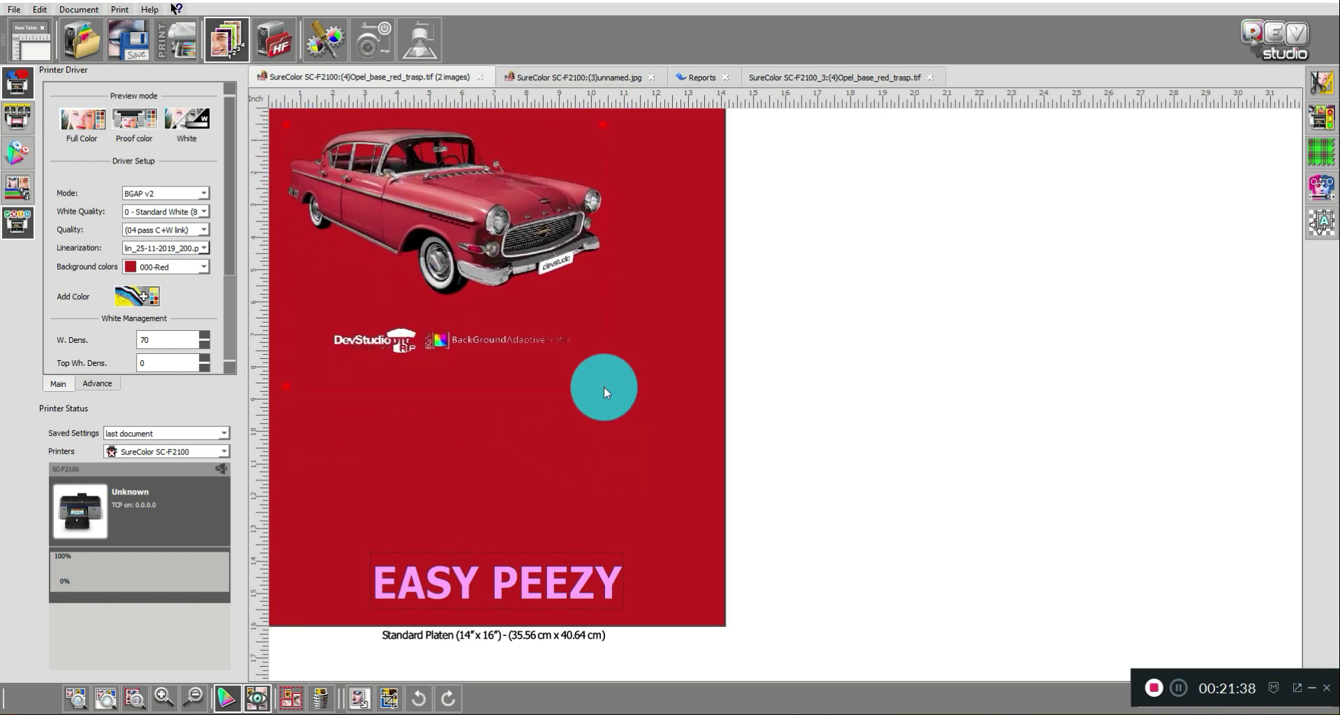
pyautogui.moveTo(605, 388); pyautogui.dragTo(669, 472)
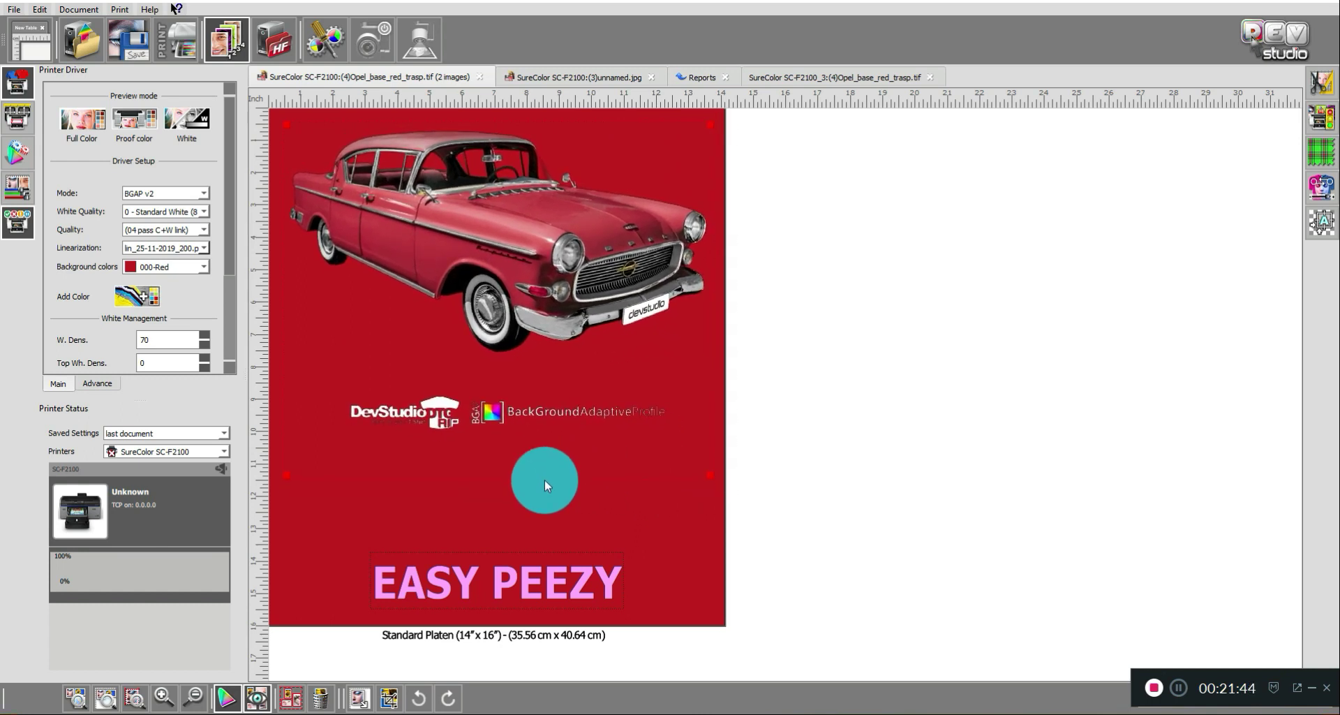
pyautogui.moveTo(544, 479); pyautogui.dragTo(508, 478)
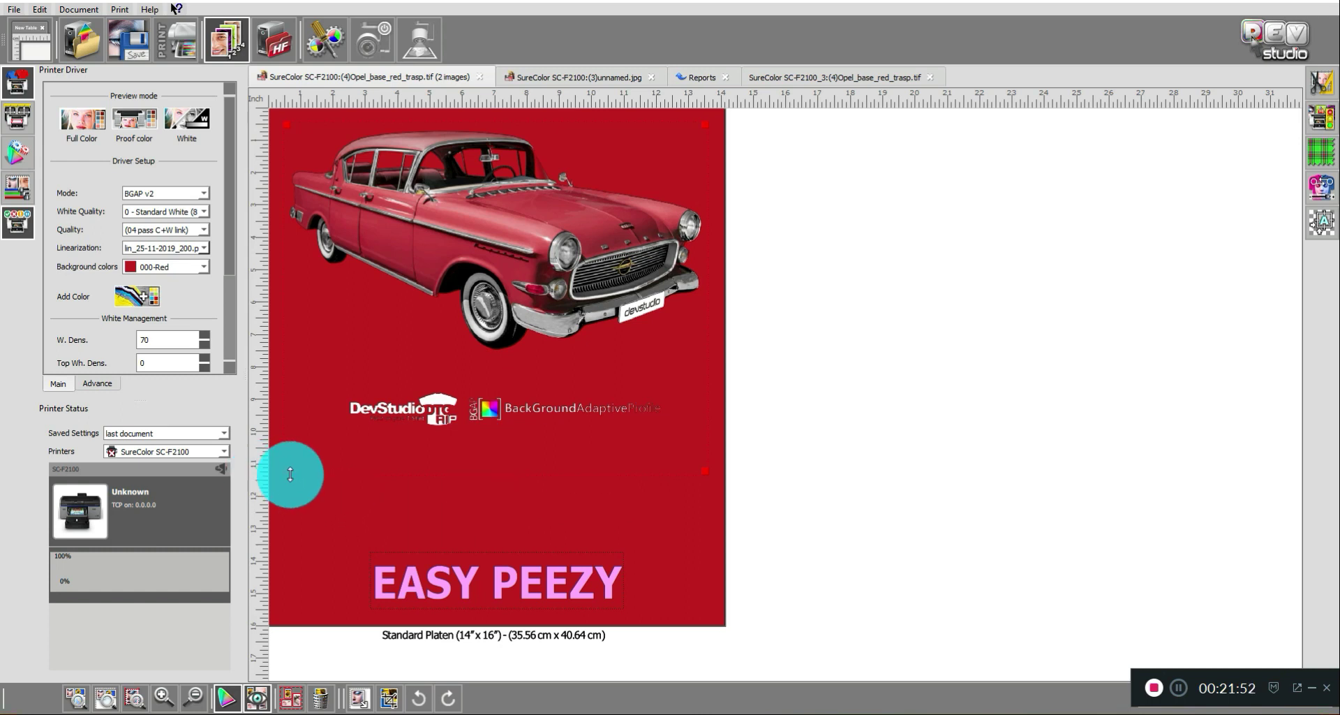
# - Crop the car image from above and below so only the strip with the two logos remains
pyautogui.scroll(2, 422, 471)
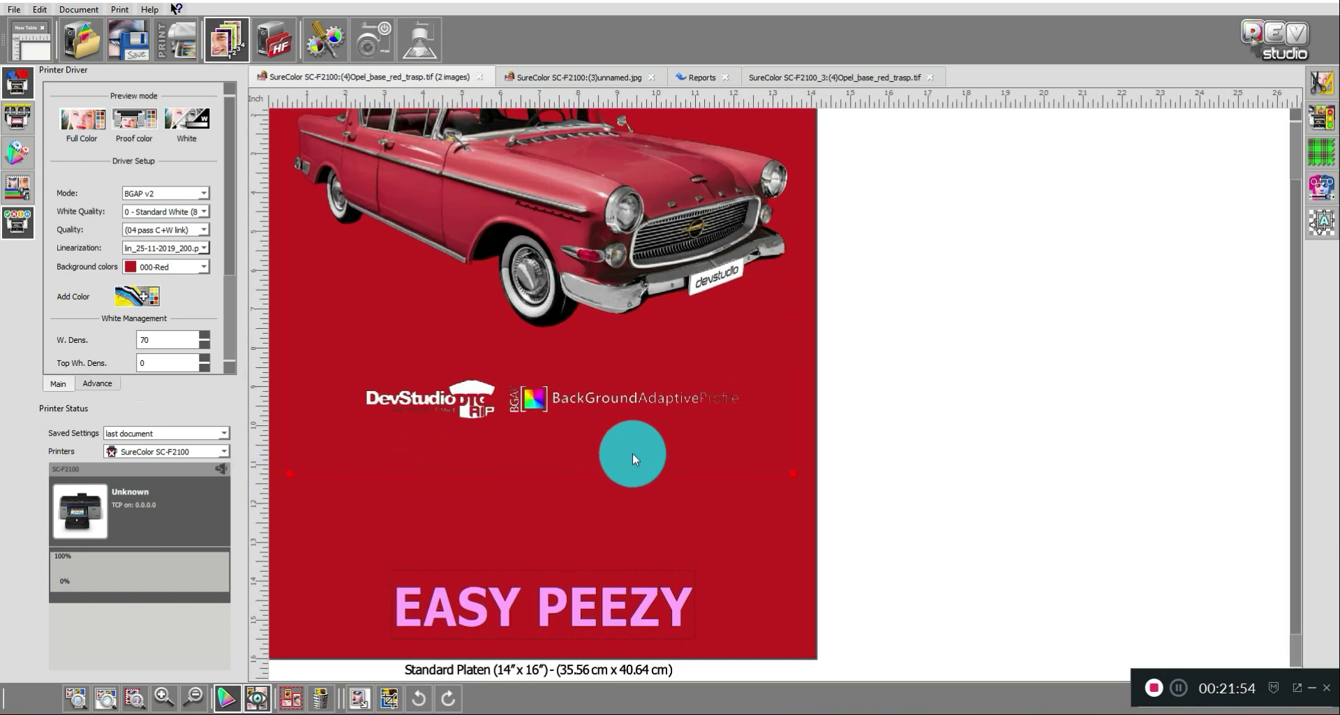
pyautogui.scroll(1, 635, 451)
pyautogui.click(762, 531)
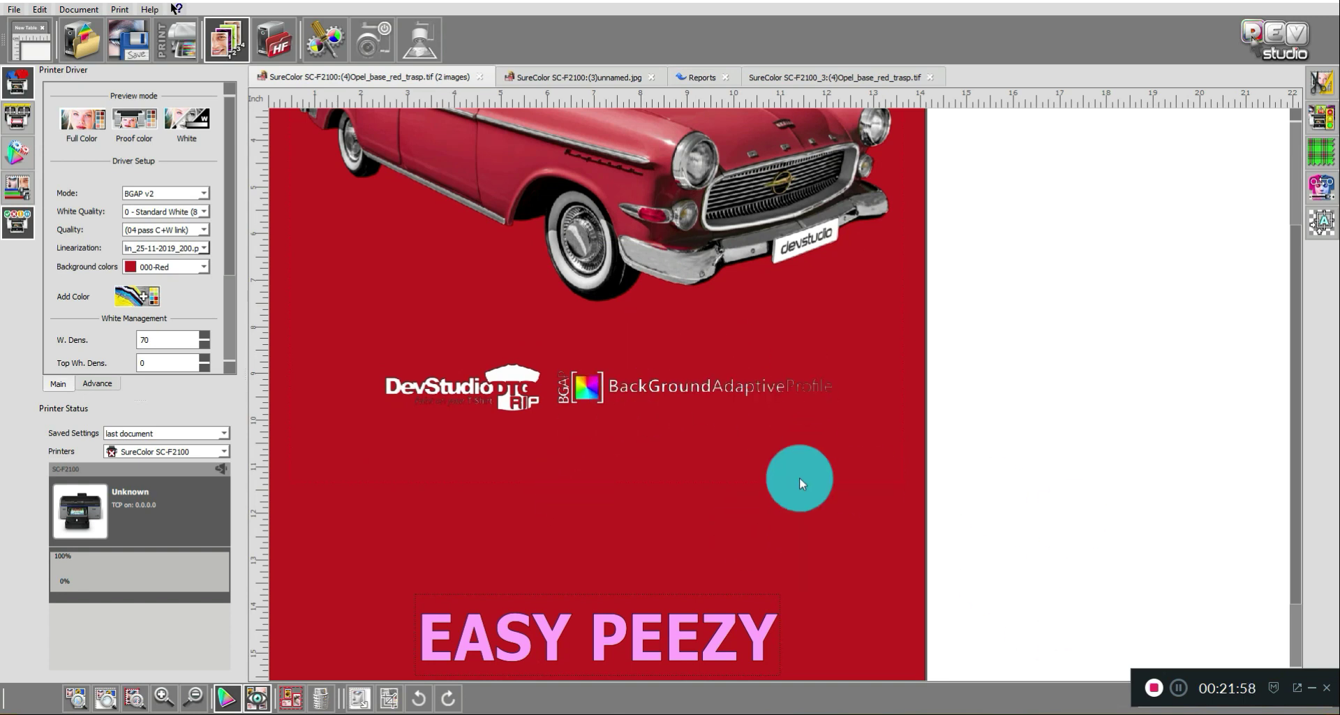
pyautogui.click(193, 695)
pyautogui.click(554, 501)
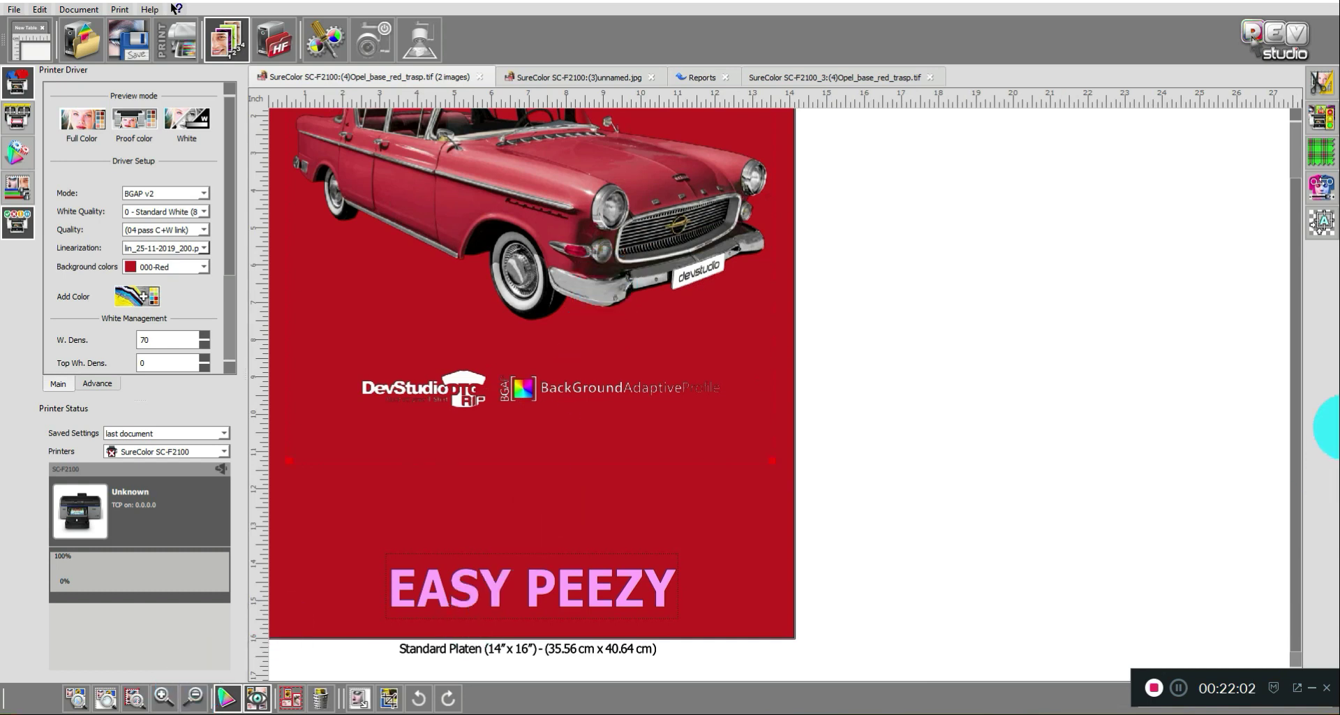
pyautogui.moveTo(1296, 219); pyautogui.dragTo(1302, 150)
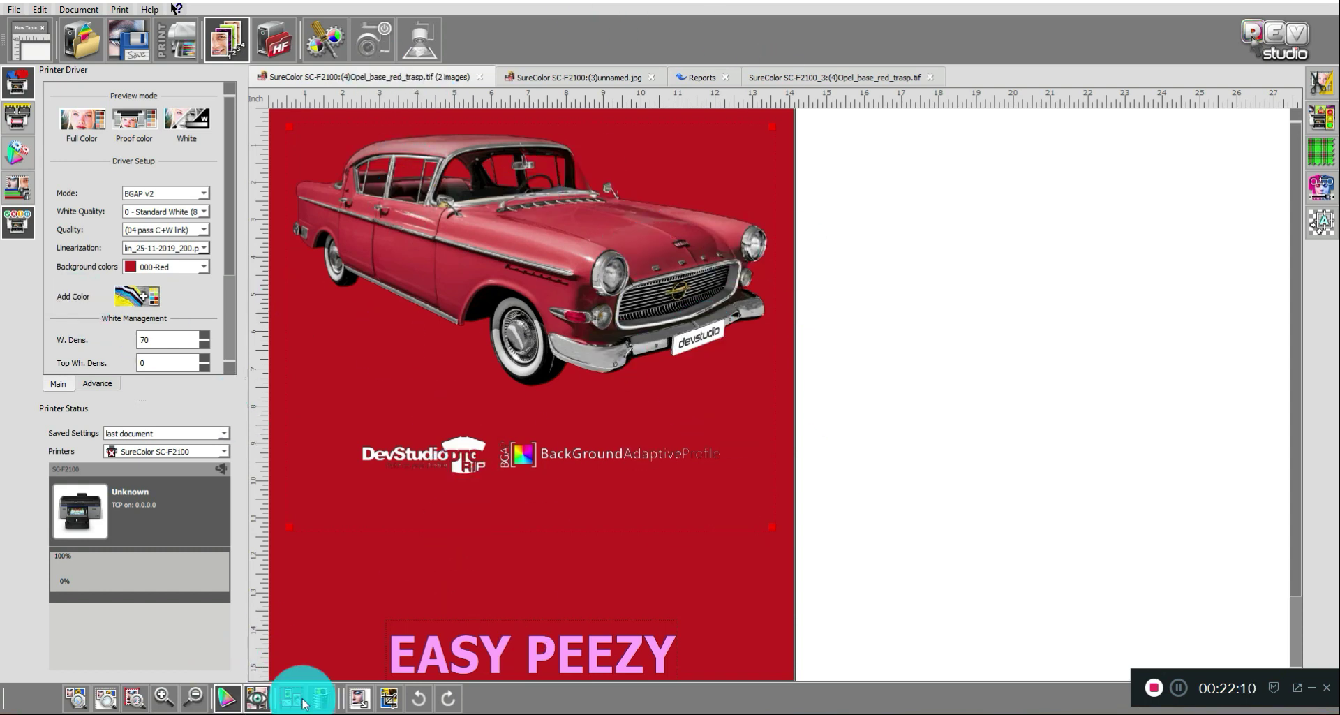
pyautogui.click(389, 697)
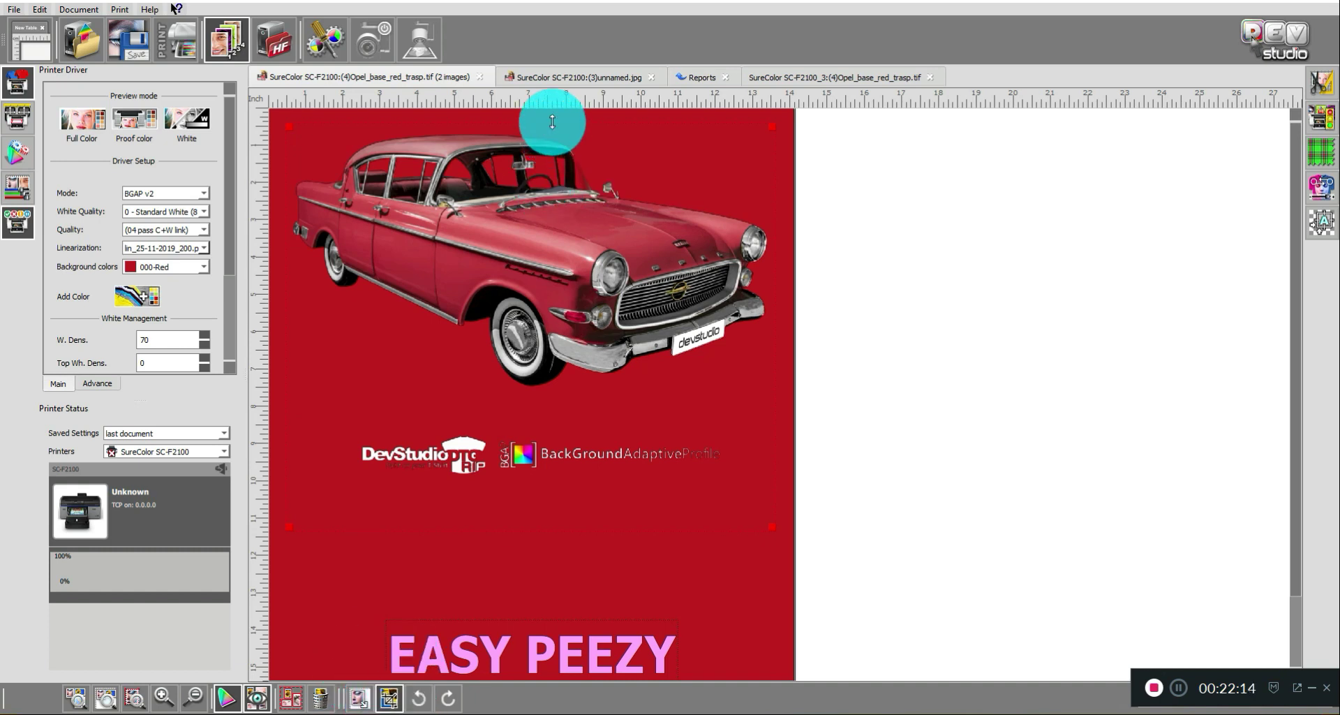
pyautogui.moveTo(549, 123); pyautogui.dragTo(565, 425)
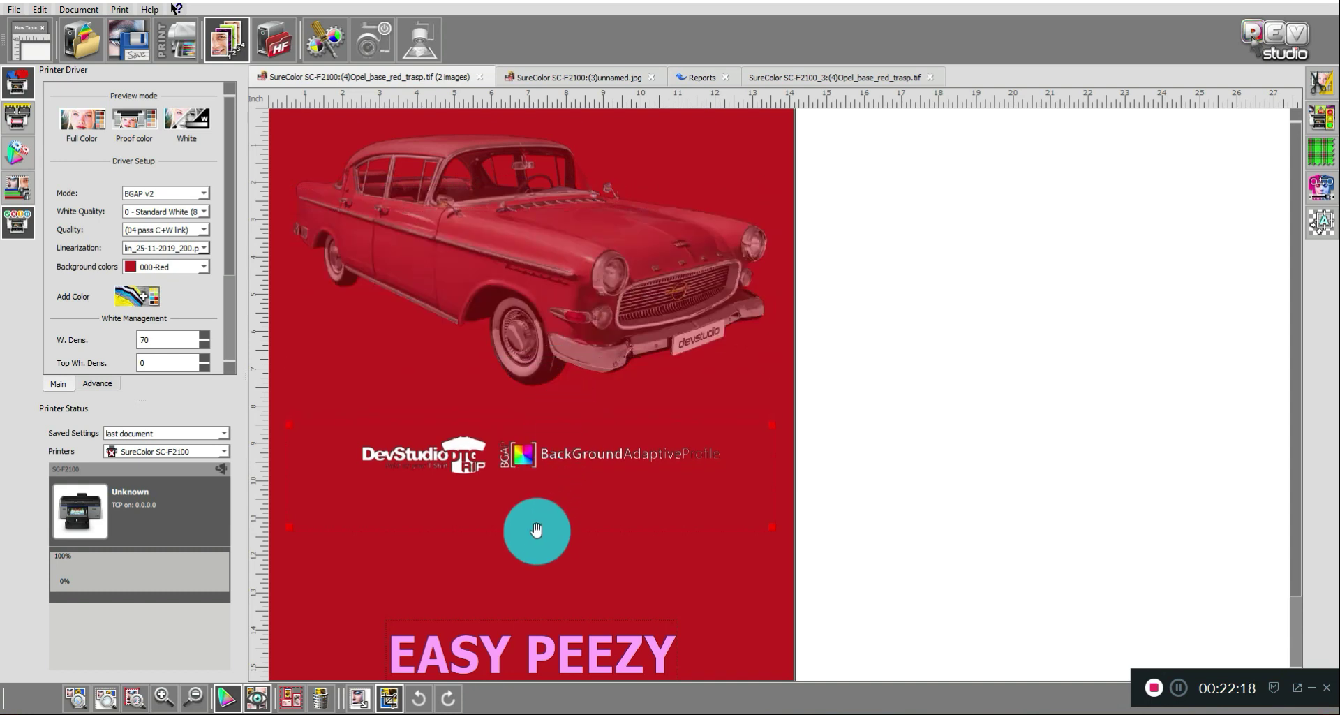
pyautogui.moveTo(534, 528); pyautogui.dragTo(548, 479)
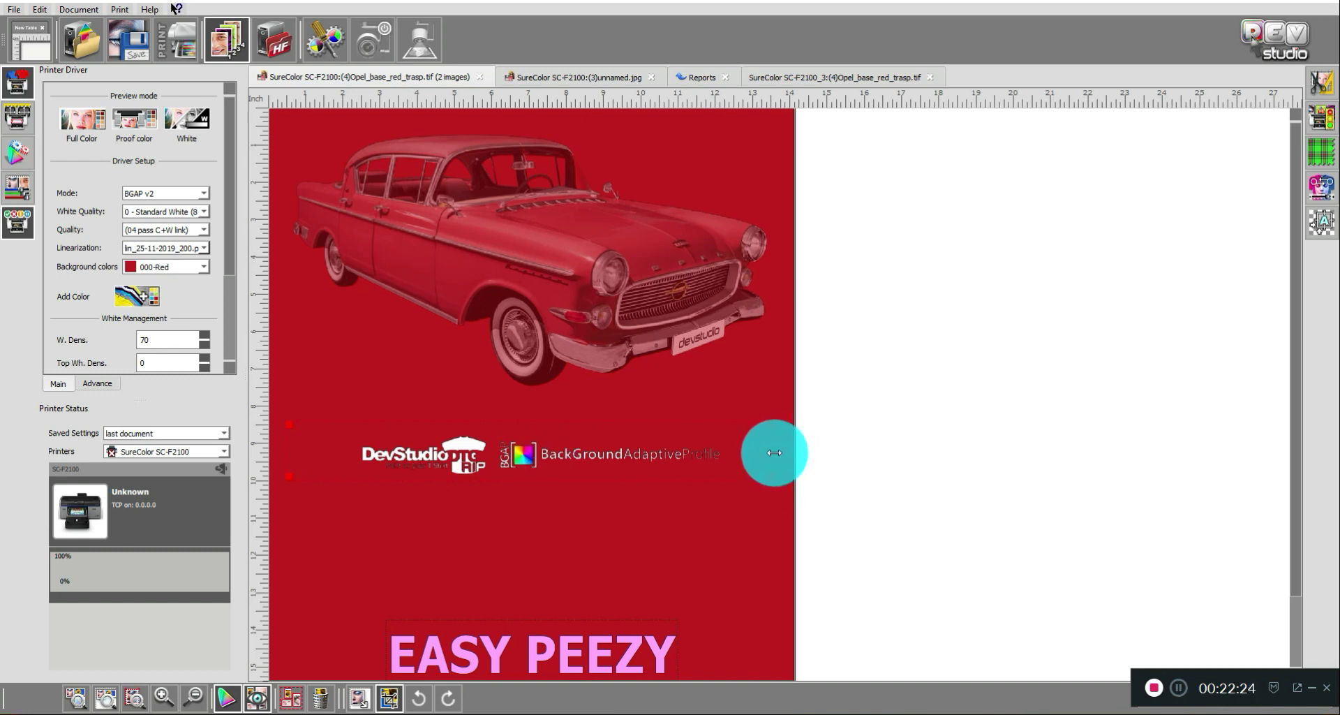
# - Try cropping the BackGroundAdaptiveProfile logo out of the image, then restore the full width and the cropped car above the logos
pyautogui.moveTo(759, 452); pyautogui.dragTo(489, 446)
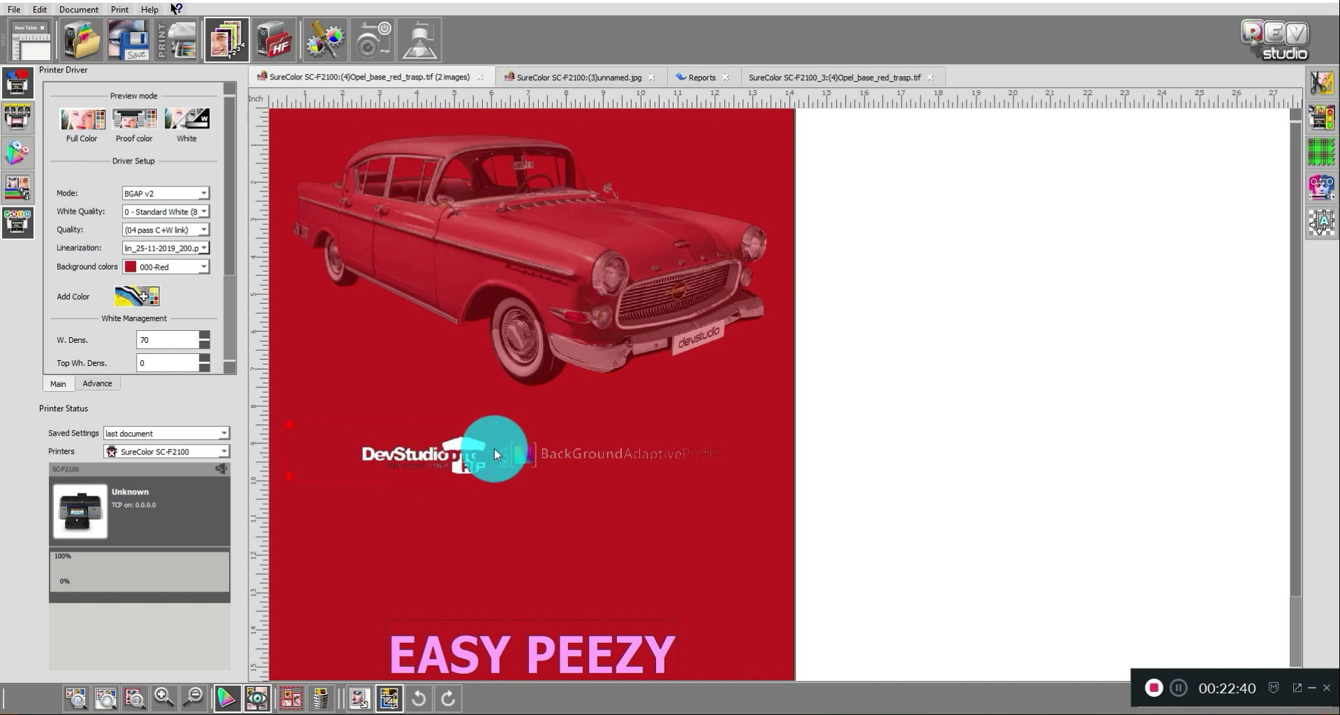
pyautogui.moveTo(493, 448); pyautogui.dragTo(772, 442)
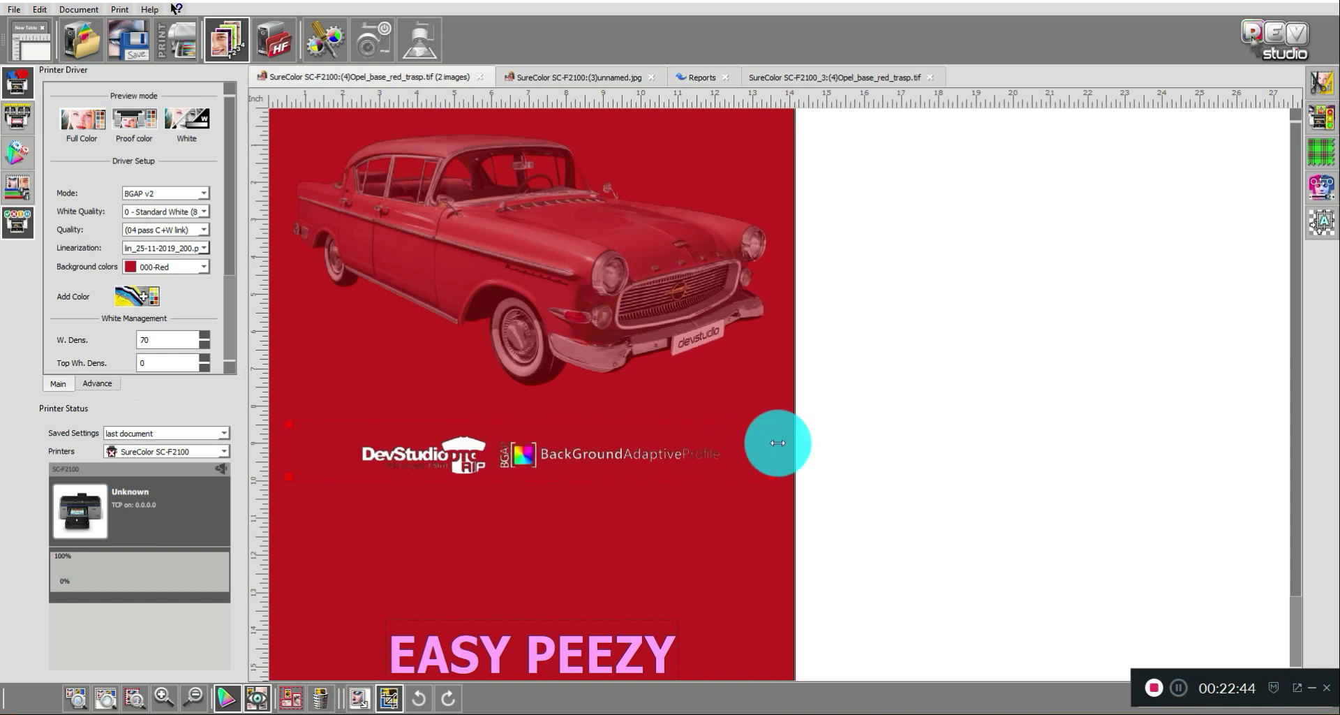
pyautogui.moveTo(507, 423); pyautogui.dragTo(500, 108)
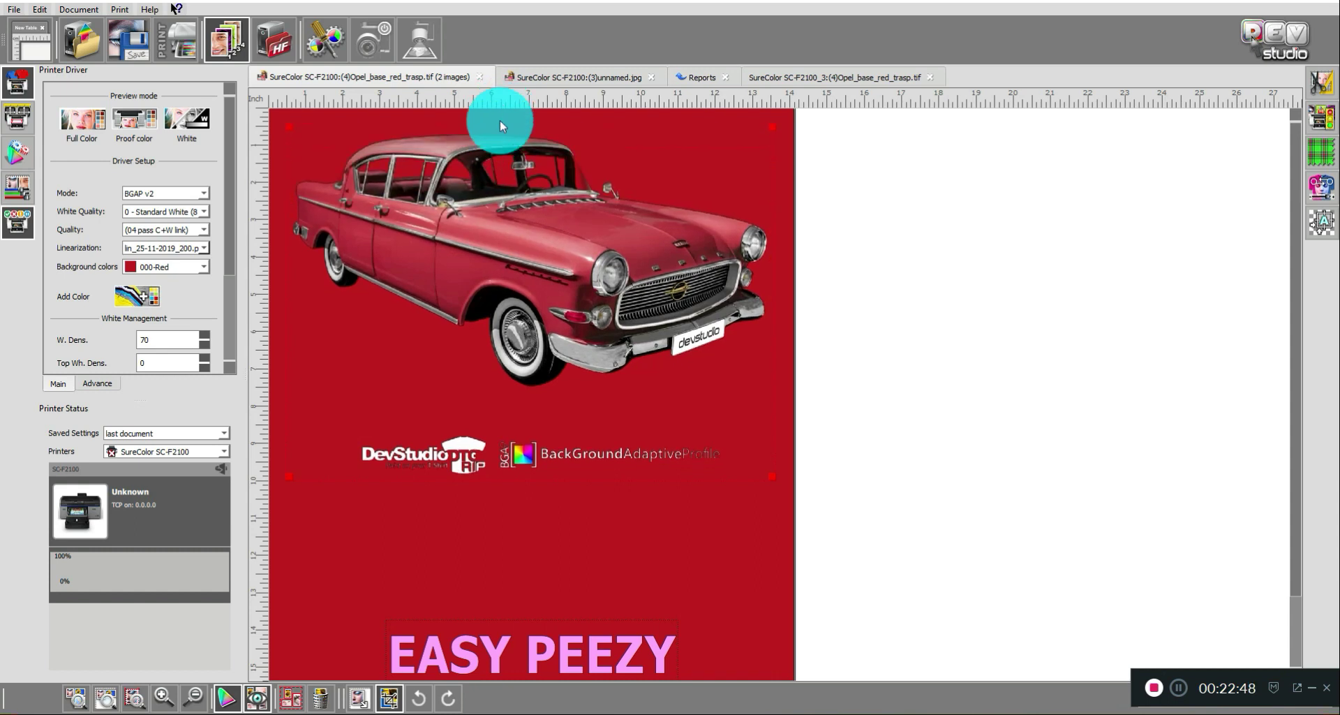
# - Remove the EASY PEEZY text from the job and confirm the removal
pyautogui.click(533, 653)
pyautogui.press('Delete')
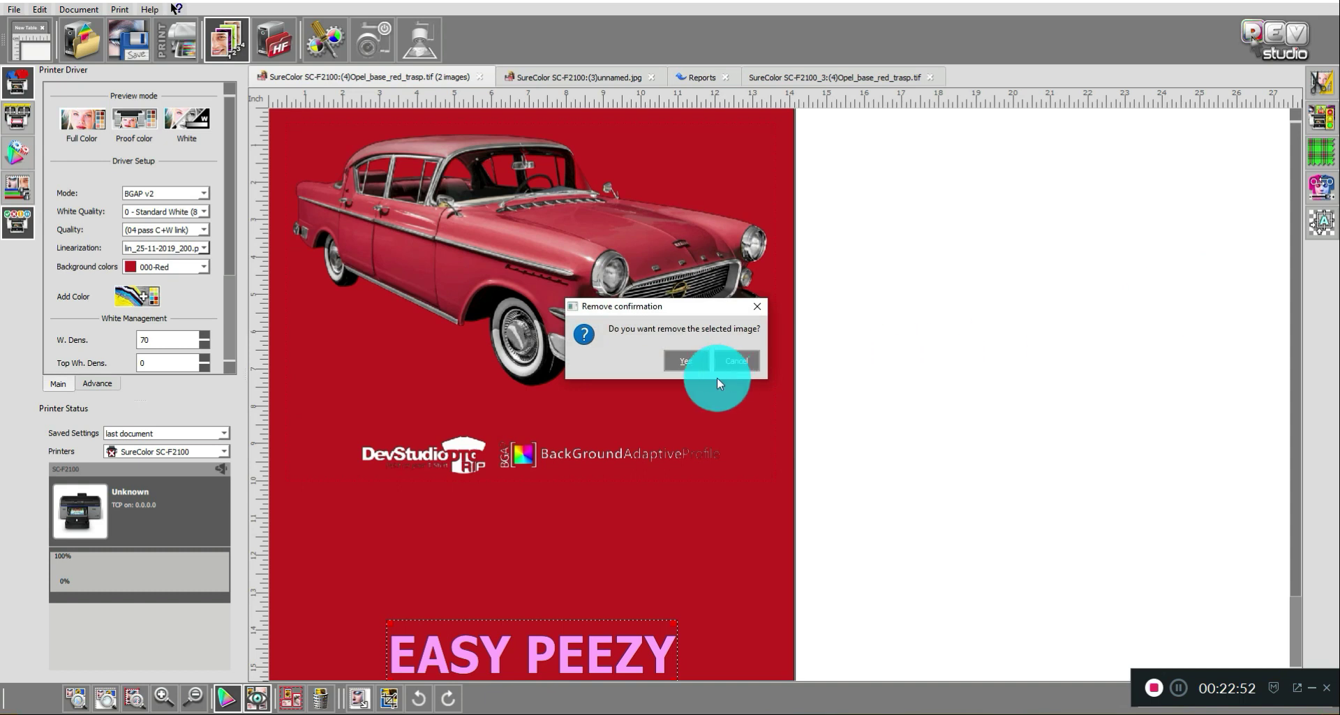
pyautogui.click(693, 361)
pyautogui.click(534, 629)
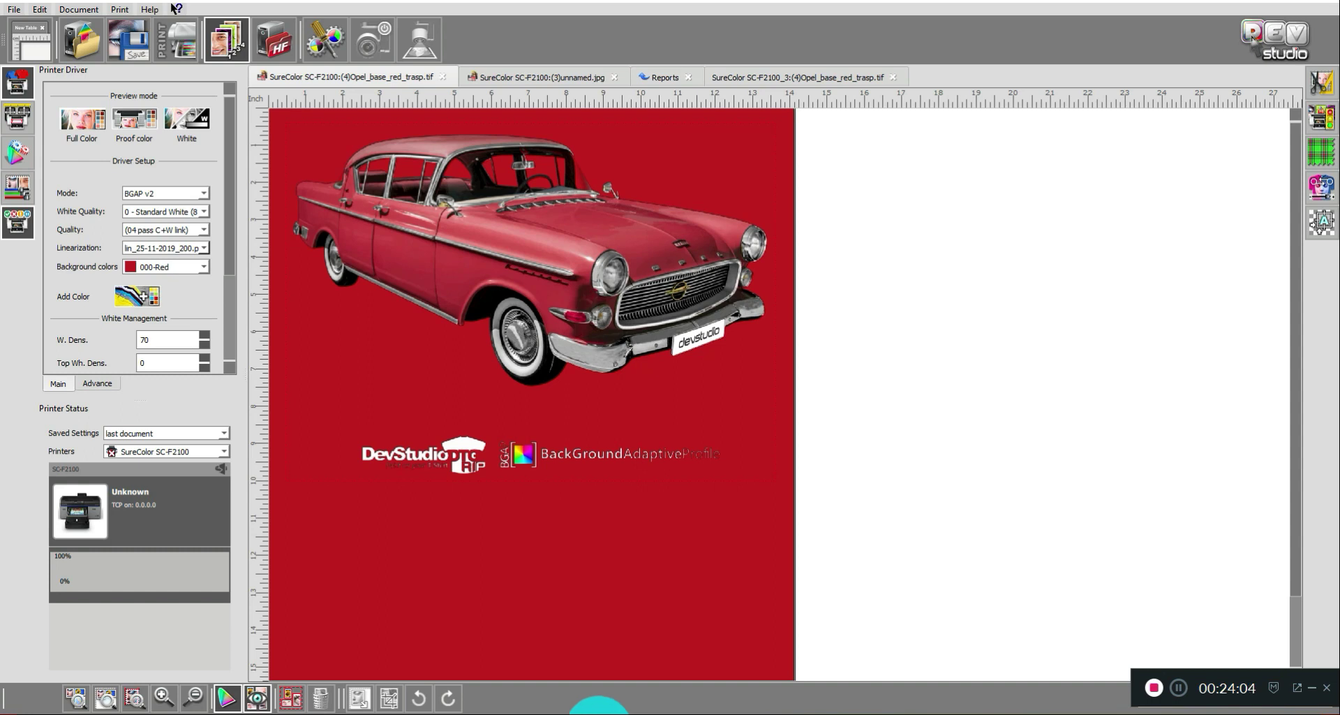
# - Switch to the PowerPoint presentation and look through the slides that follow the BG.A.P. Technology slide
pyautogui.click(598, 714)
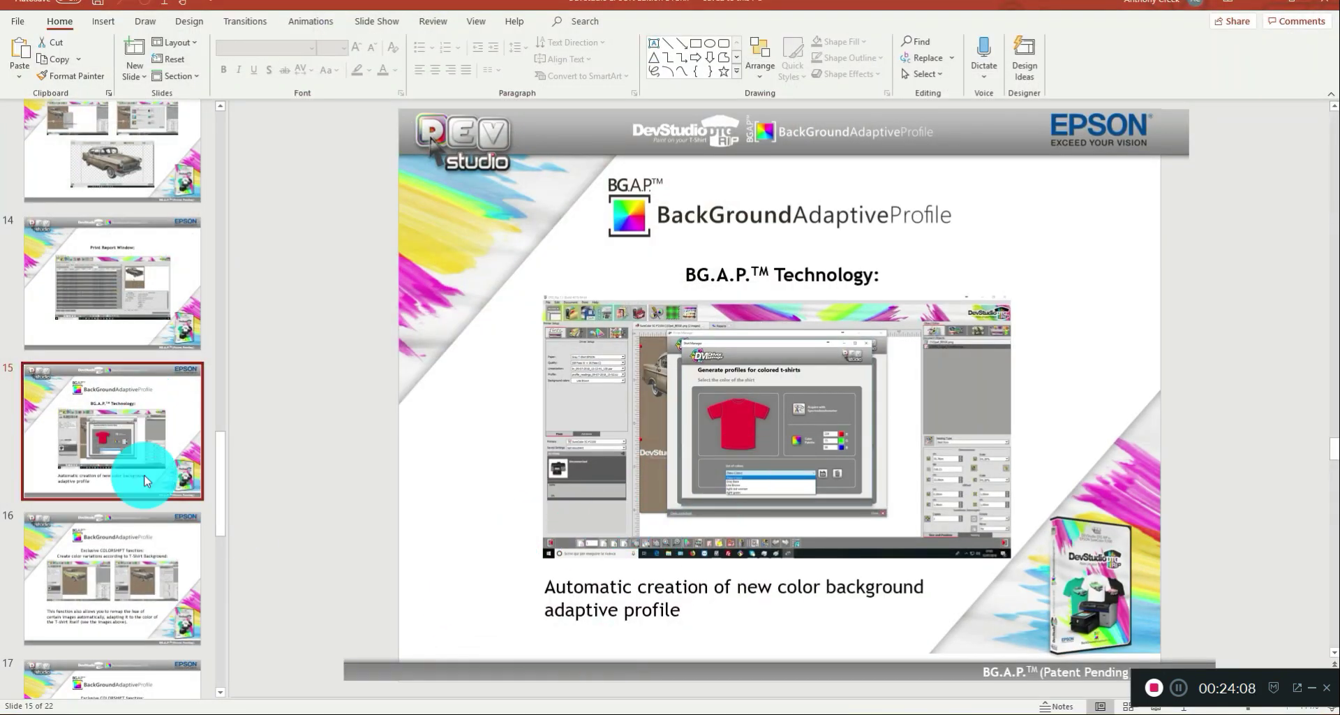
pyautogui.scroll(-5, 137, 567)
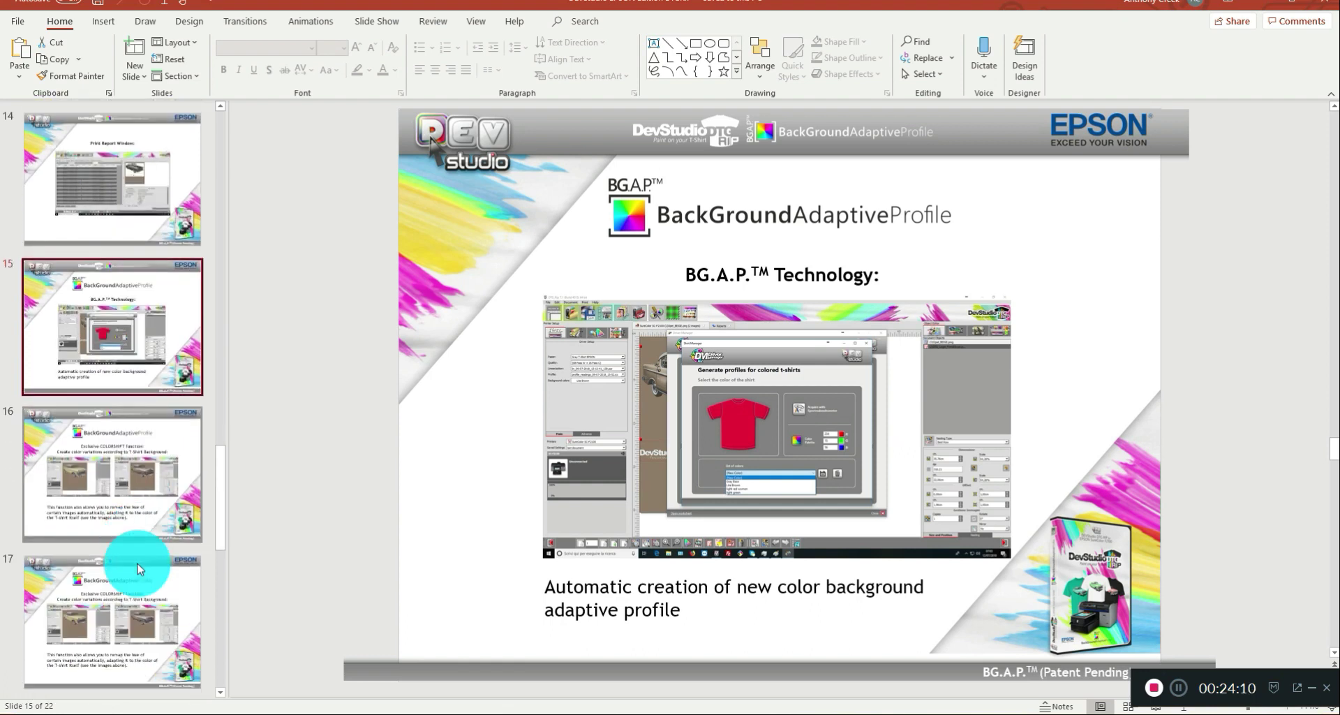
pyautogui.scroll(-8, 139, 569)
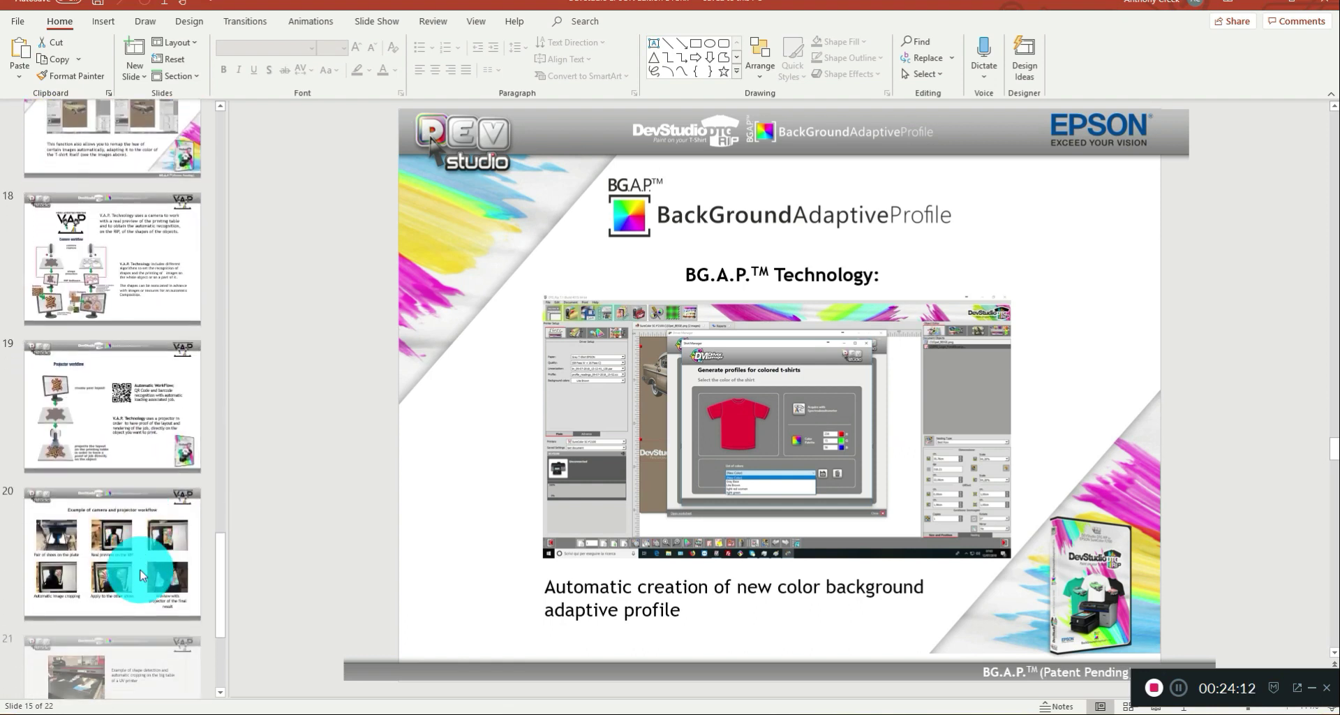